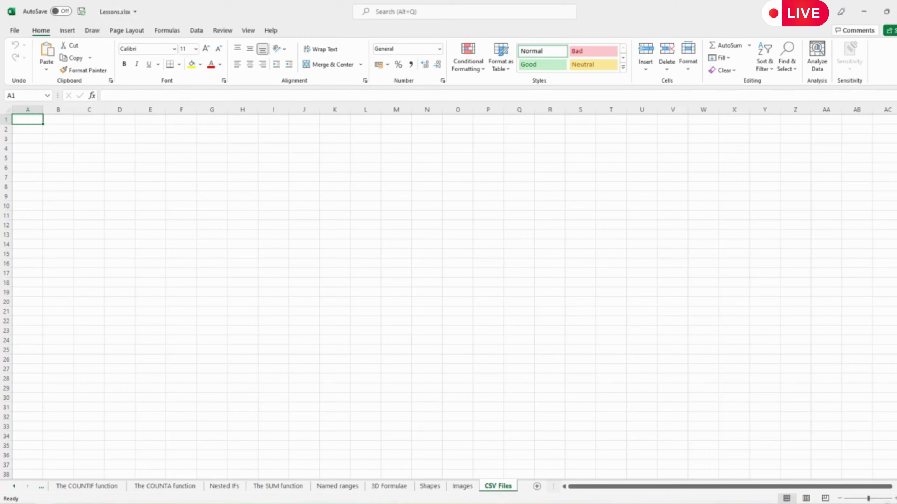
Switch to the Excel Lessons folder in File Explorer and highlight the .csv extension of convertcsv.csv, leaving the name unedited
{"action": "left_click", "coordinate": [110, 503]}
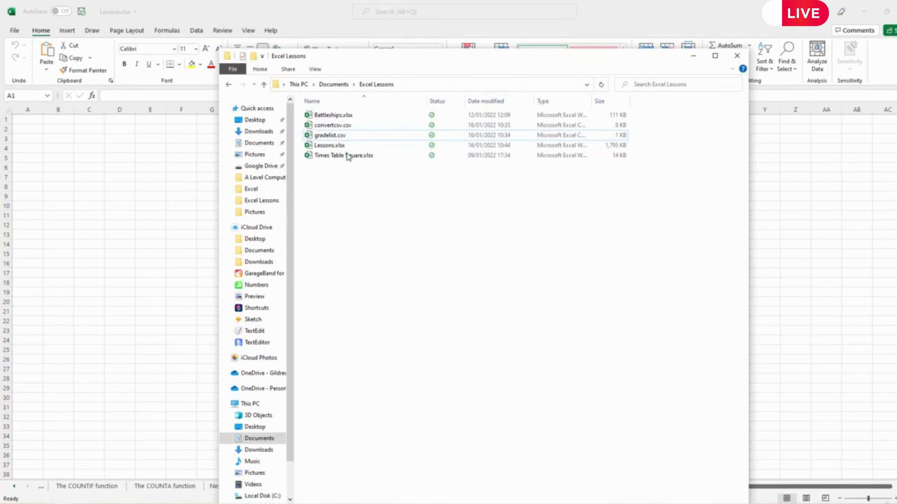
{"action": "left_click", "coordinate": [323, 127]}
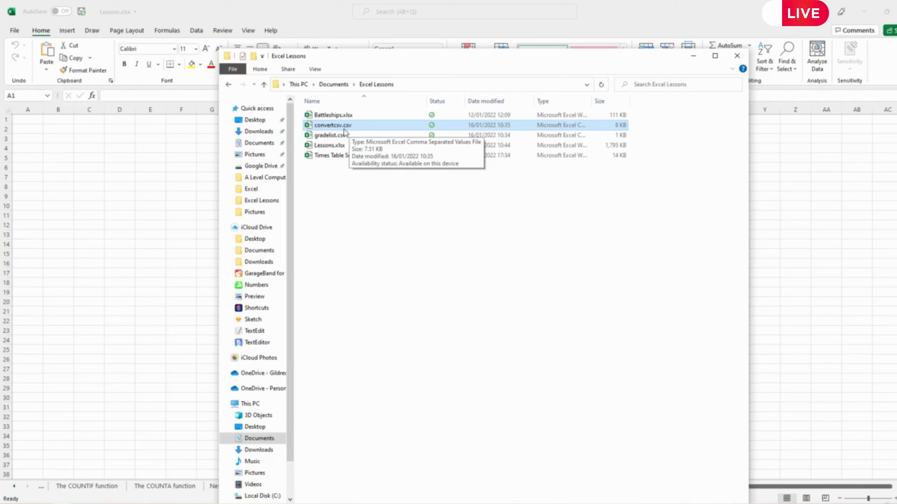
{"action": "left_click", "coordinate": [347, 128]}
{"action": "left_click_drag", "start_coordinate": [352, 125], "coordinate": [342, 126]}
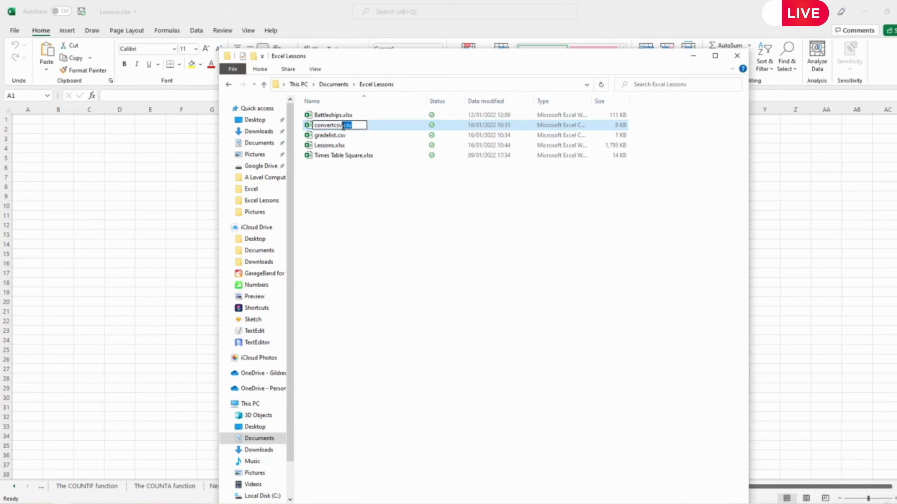
{"action": "left_click", "coordinate": [383, 192]}
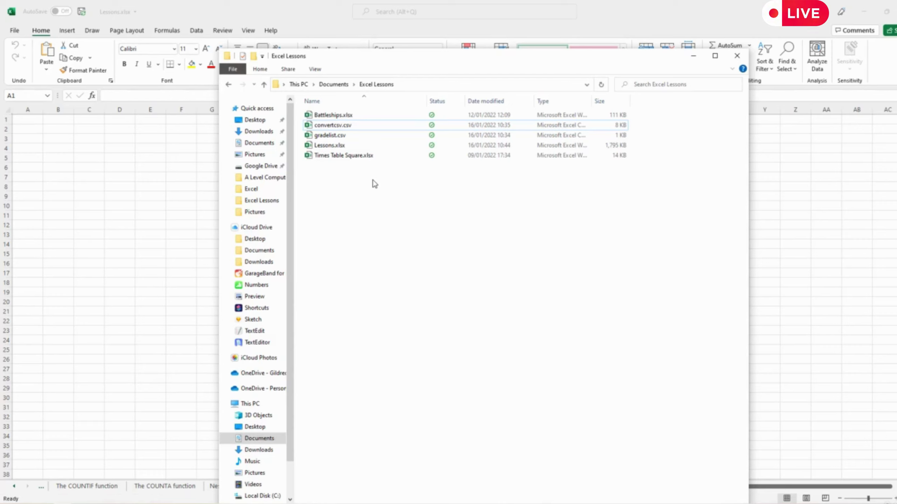
Hide the file name extensions and widen the Type column enough to show the full file type descriptions
{"action": "left_click", "coordinate": [315, 70]}
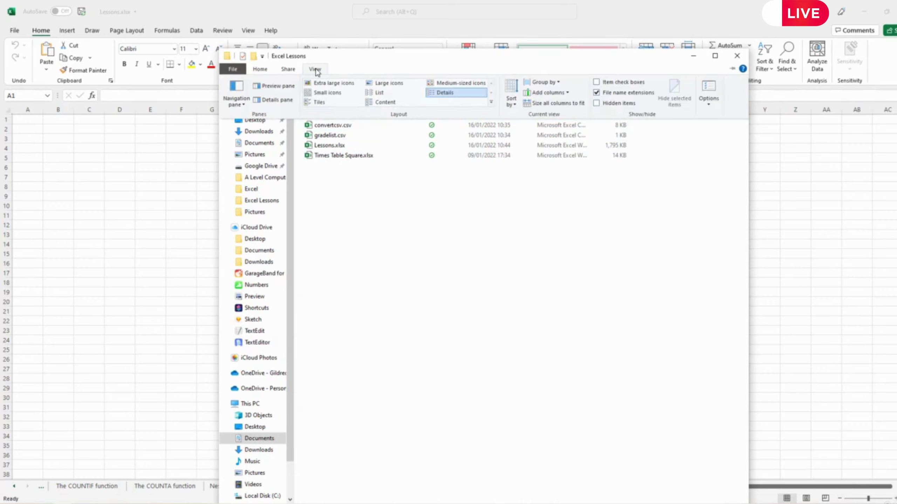
{"action": "left_click", "coordinate": [597, 93]}
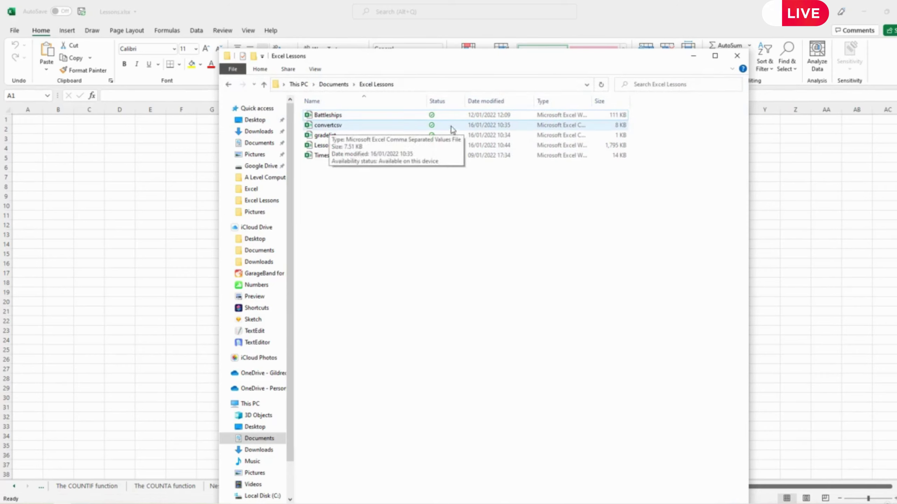
{"action": "left_click_drag", "start_coordinate": [591, 102], "coordinate": [671, 103]}
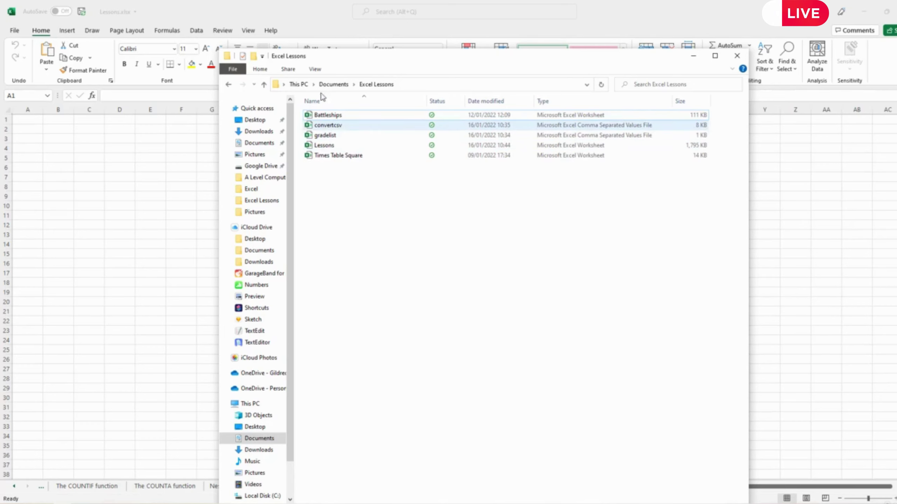
Turn the display of file name extensions back on for the folder
{"action": "left_click", "coordinate": [314, 69]}
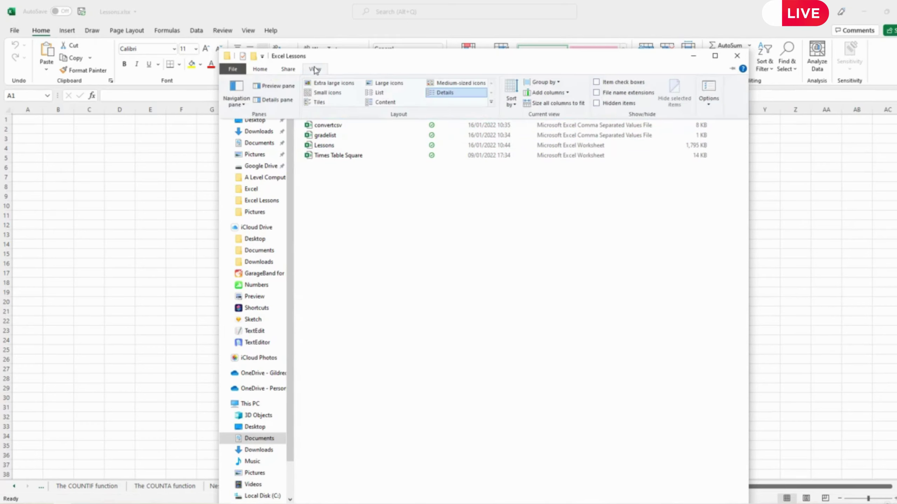
{"action": "left_click", "coordinate": [597, 93]}
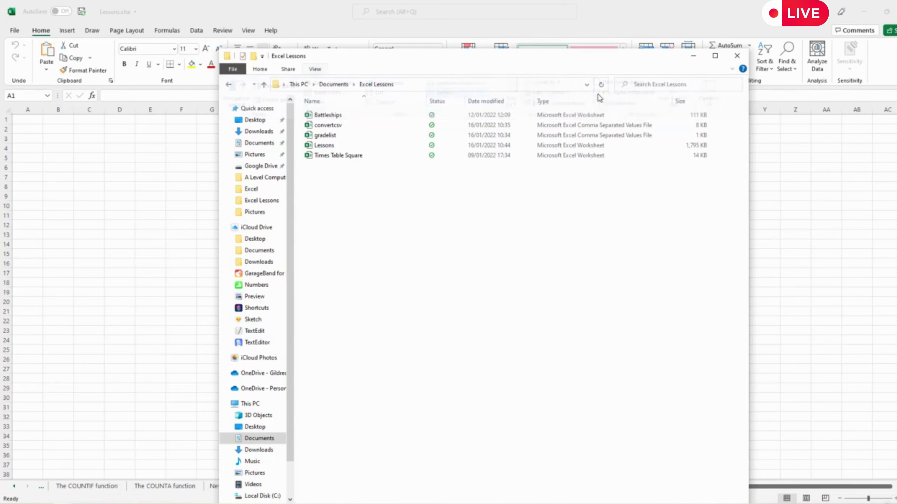
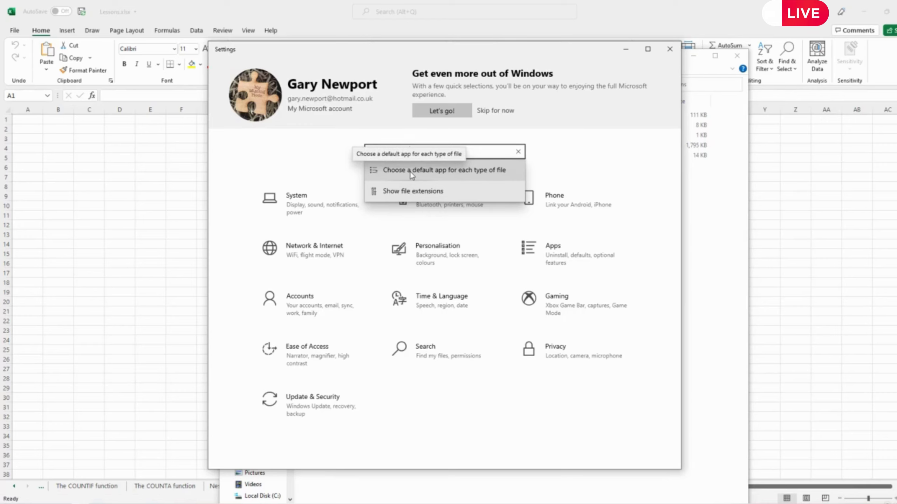
Open the default apps by file type list in Windows Settings and examine which applications the extensions are associated with
{"action": "left_click", "coordinate": [411, 171]}
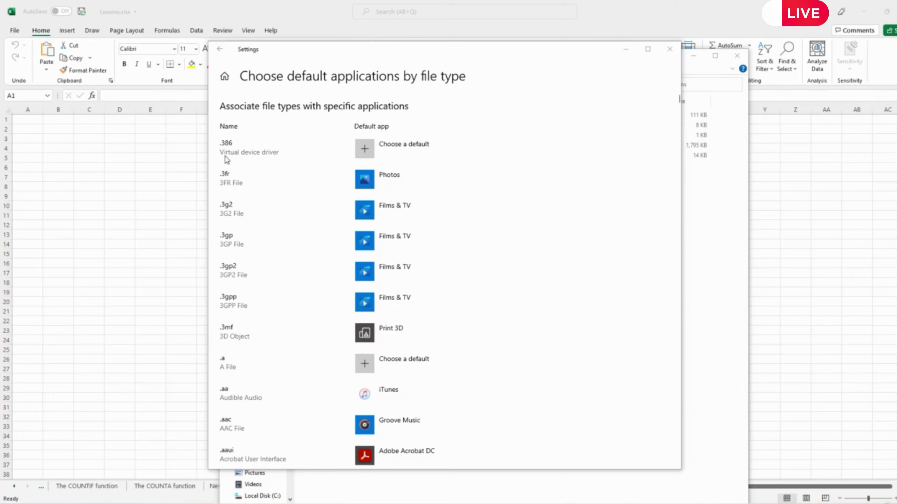
{"action": "scroll", "coordinate": [259, 224], "scroll_direction": "down", "scroll_amount": 15}
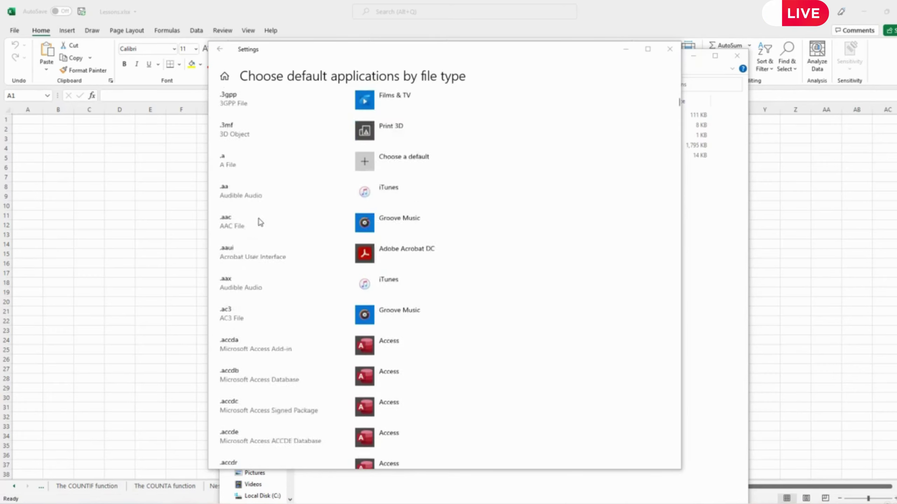
{"action": "scroll", "coordinate": [259, 222], "scroll_direction": "down", "scroll_amount": 8}
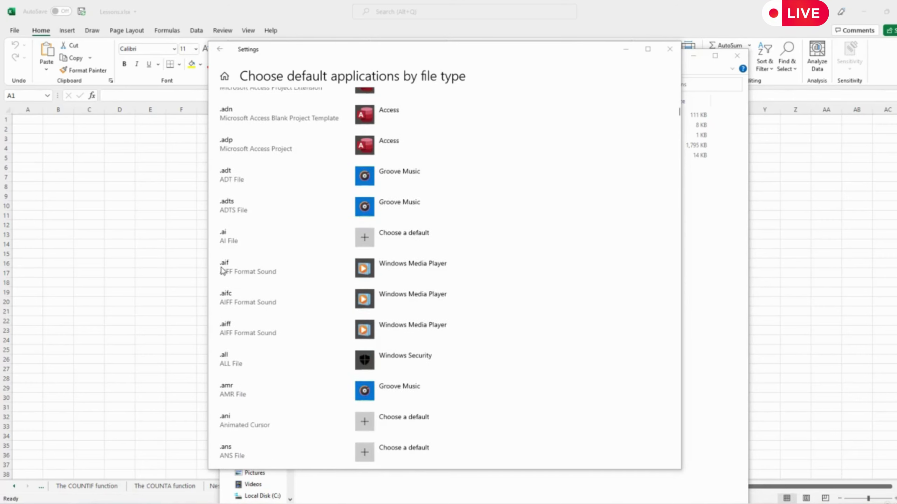
{"action": "scroll", "coordinate": [233, 276], "scroll_direction": "down", "scroll_amount": 10}
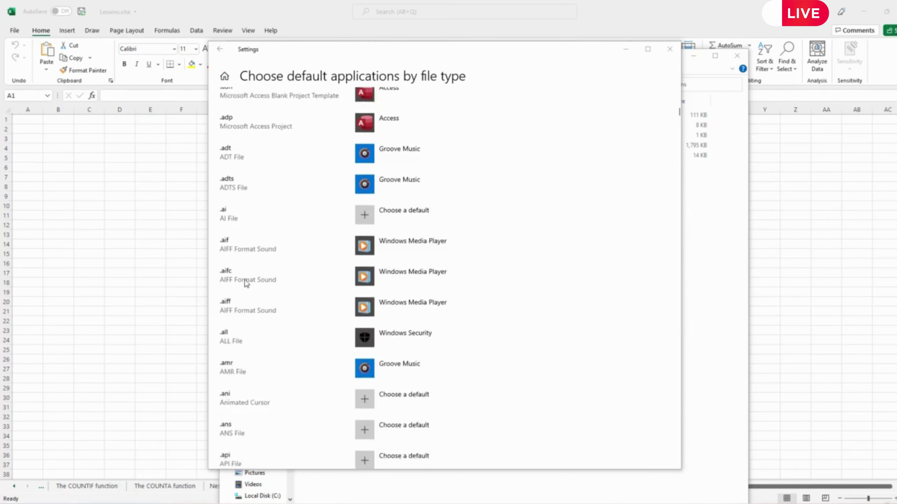
{"action": "scroll", "coordinate": [246, 282], "scroll_direction": "down", "scroll_amount": 15}
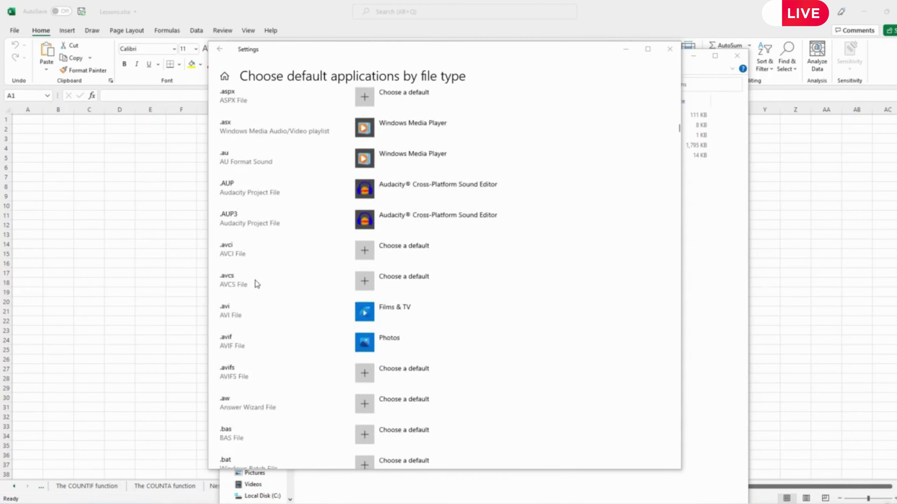
{"action": "scroll", "coordinate": [256, 283], "scroll_direction": "down", "scroll_amount": 15}
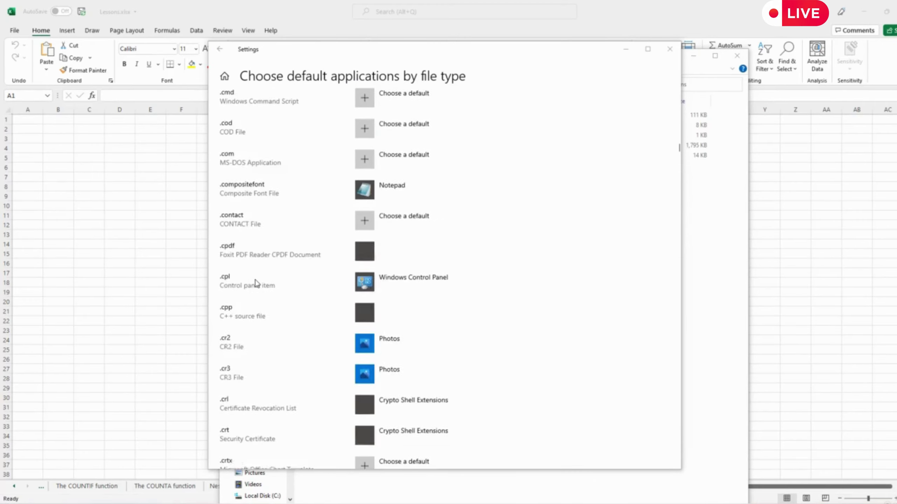
{"action": "scroll", "coordinate": [256, 281], "scroll_direction": "down", "scroll_amount": 15}
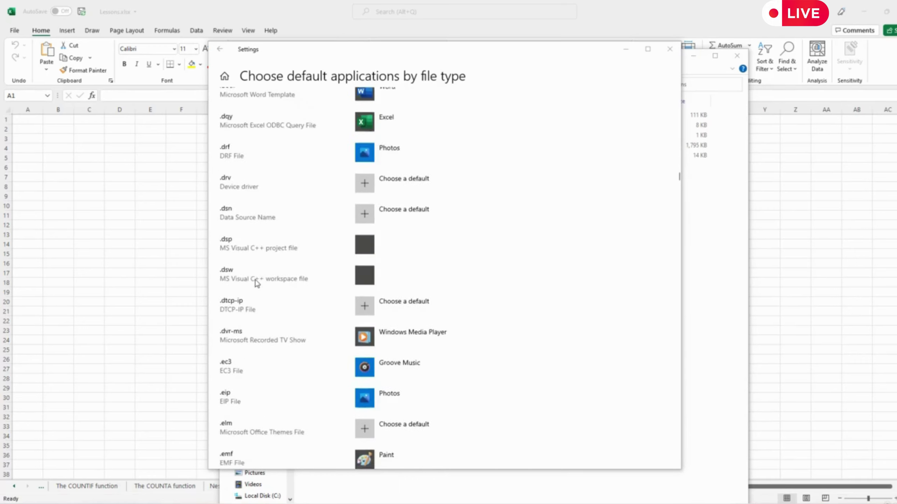
{"action": "scroll", "coordinate": [257, 283], "scroll_direction": "down", "scroll_amount": 2}
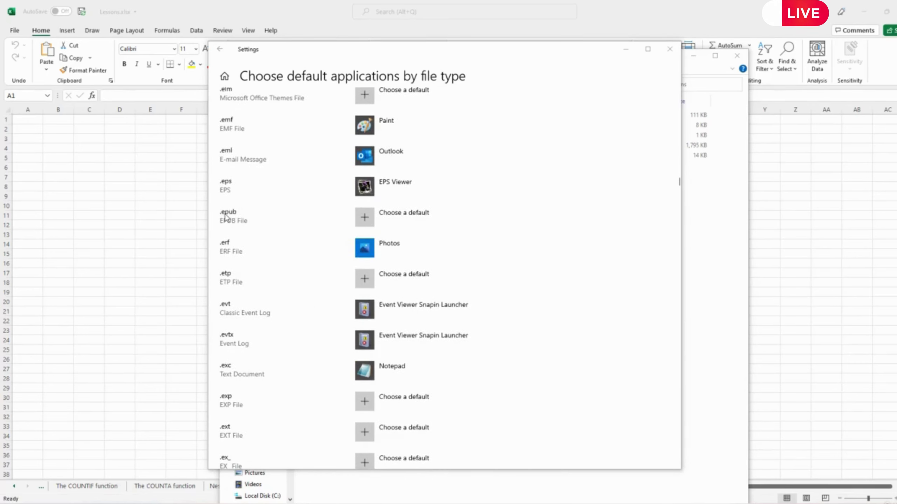
{"action": "scroll", "coordinate": [254, 251], "scroll_direction": "down", "scroll_amount": 4}
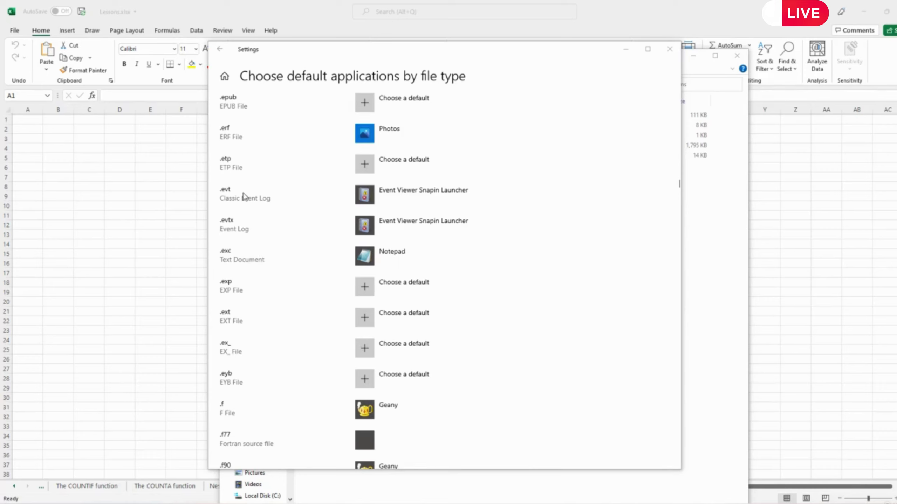
{"action": "scroll", "coordinate": [247, 202], "scroll_direction": "down", "scroll_amount": 4}
{"action": "scroll", "coordinate": [248, 204], "scroll_direction": "down", "scroll_amount": 3}
{"action": "scroll", "coordinate": [247, 203], "scroll_direction": "up", "scroll_amount": 5}
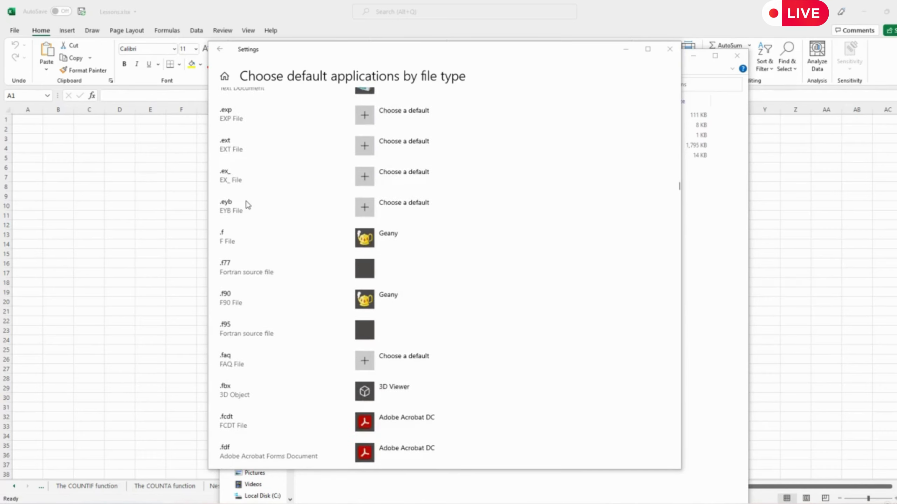
{"action": "scroll", "coordinate": [259, 253], "scroll_direction": "up", "scroll_amount": 2}
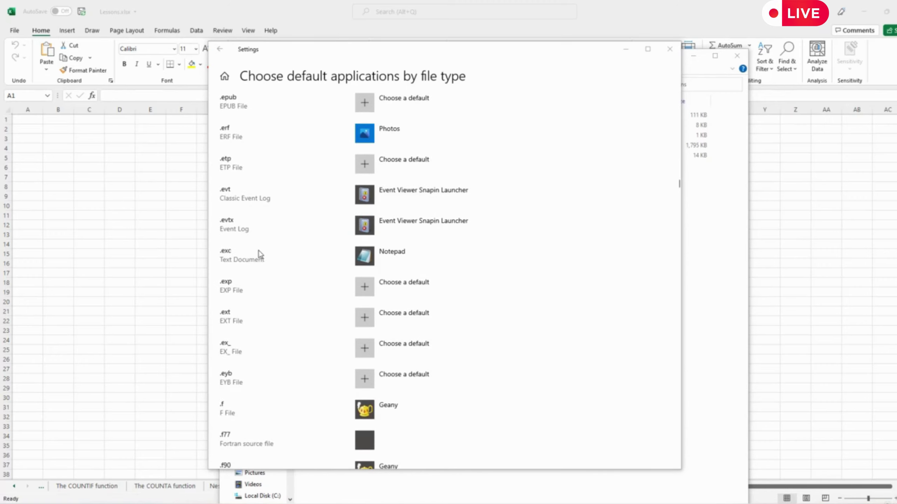
{"action": "scroll", "coordinate": [261, 255], "scroll_direction": "down", "scroll_amount": 7}
{"action": "scroll", "coordinate": [261, 254], "scroll_direction": "down", "scroll_amount": 20}
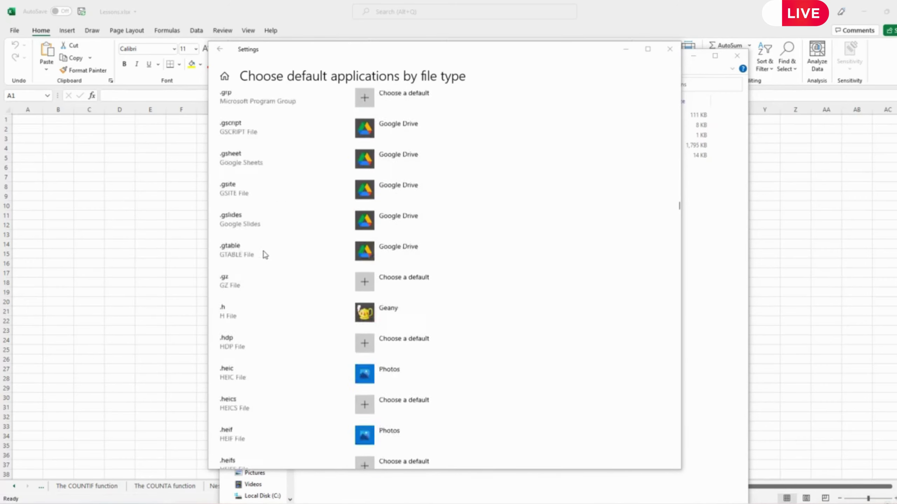
Examine the default apps for the Excel and other file types near the end of the list, and close Settings
{"action": "left_click_drag", "start_coordinate": [678, 214], "coordinate": [700, 451]}
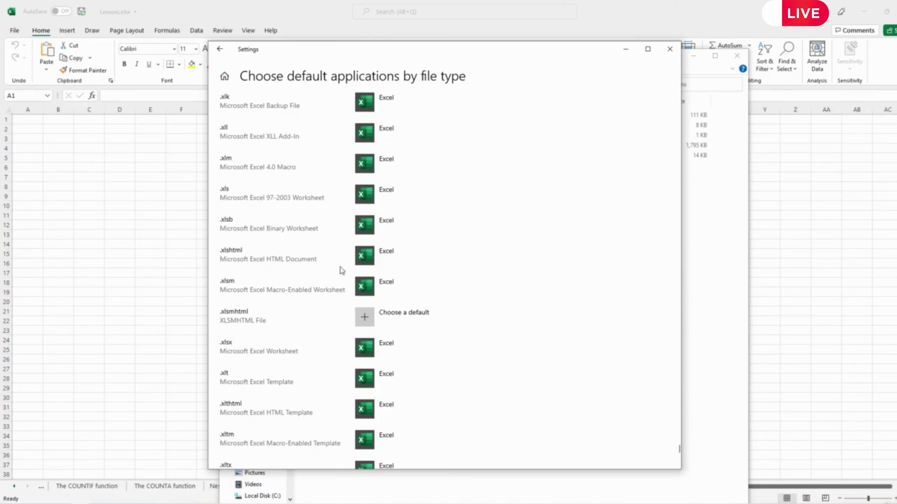
{"action": "scroll", "coordinate": [314, 255], "scroll_direction": "up", "scroll_amount": 15}
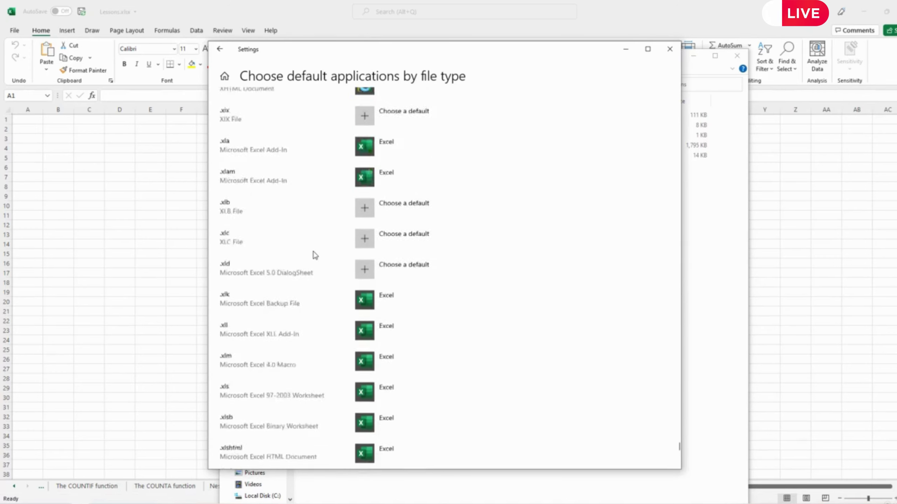
{"action": "scroll", "coordinate": [314, 255], "scroll_direction": "up", "scroll_amount": 5}
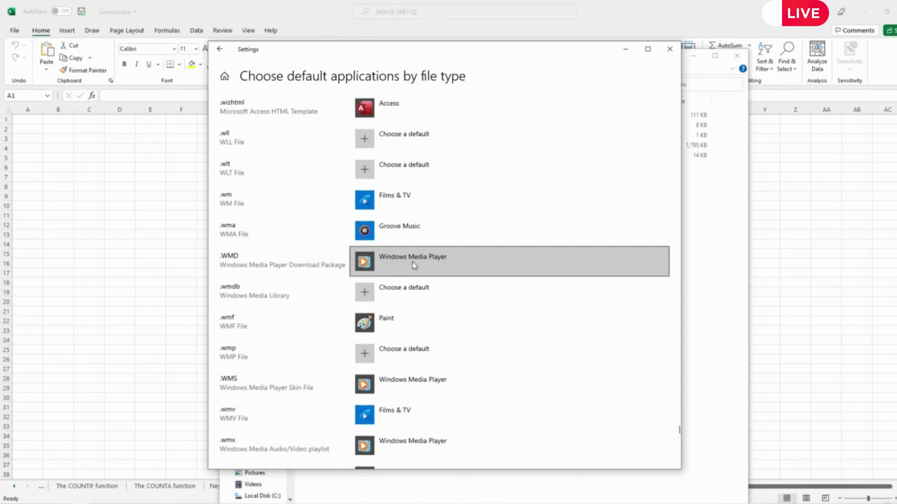
{"action": "scroll", "coordinate": [414, 265], "scroll_direction": "up", "scroll_amount": 3}
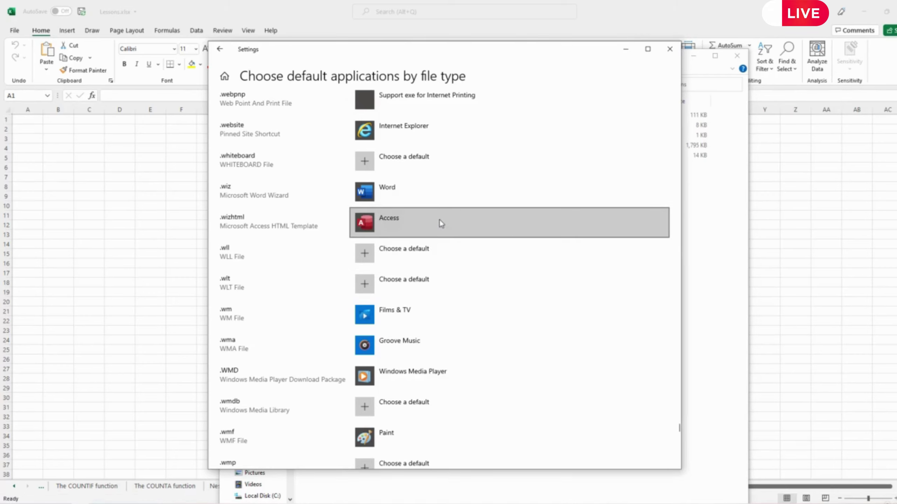
{"action": "left_click", "coordinate": [670, 51]}
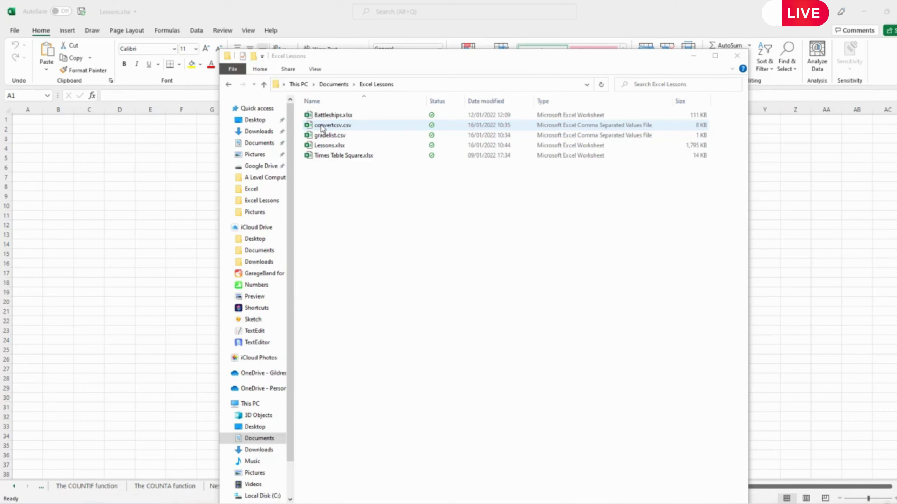
Open convertcsv.csv with Notepad and move its window so the full text lines are in view
{"action": "right_click", "coordinate": [323, 128]}
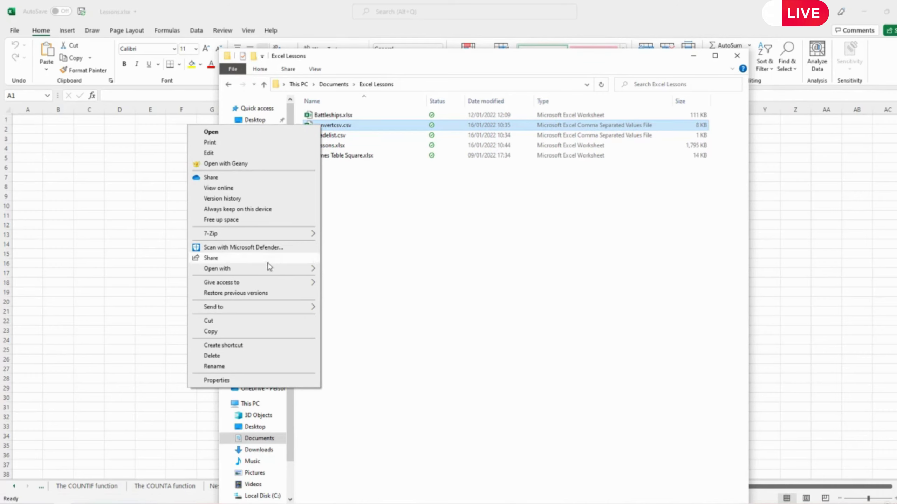
{"action": "mouse_move", "coordinate": [255, 272]}
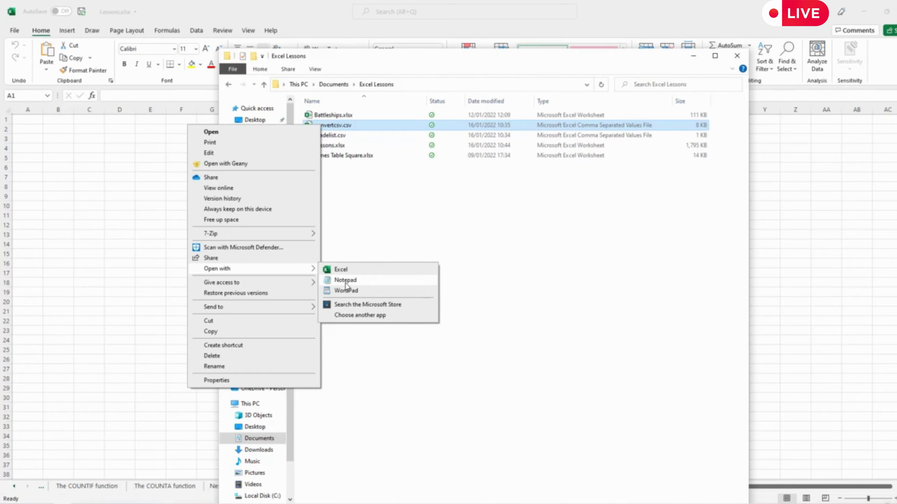
{"action": "left_click", "coordinate": [345, 281]}
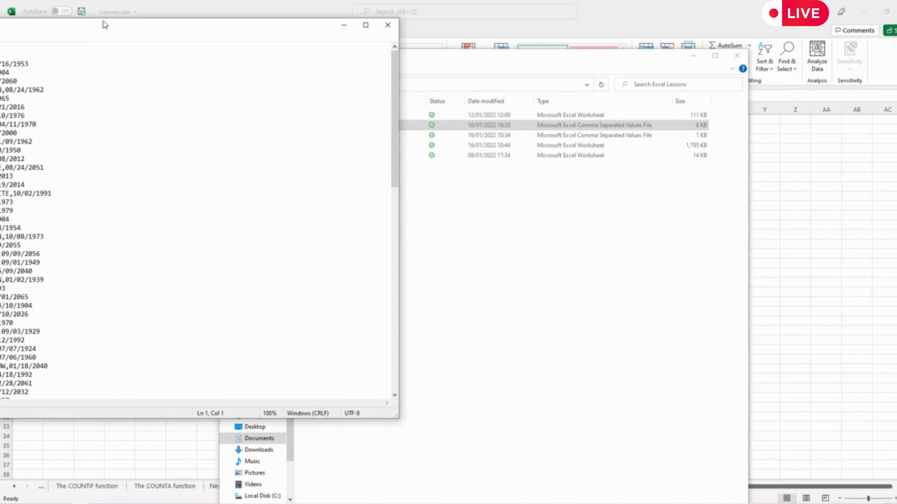
{"action": "left_click_drag", "start_coordinate": [105, 25], "coordinate": [506, 56]}
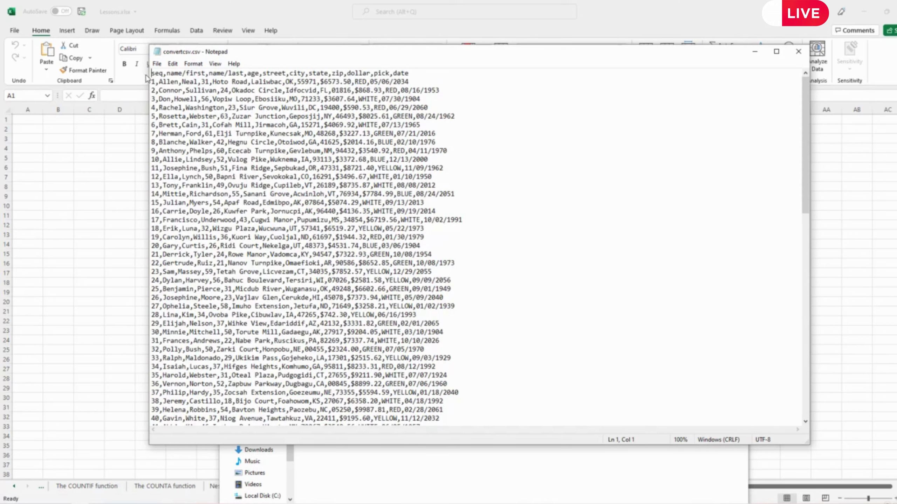
Highlight the field-name header line of convertcsv.csv, and highlight all 100 data records below it for review
{"action": "left_click_drag", "start_coordinate": [152, 74], "coordinate": [415, 73]}
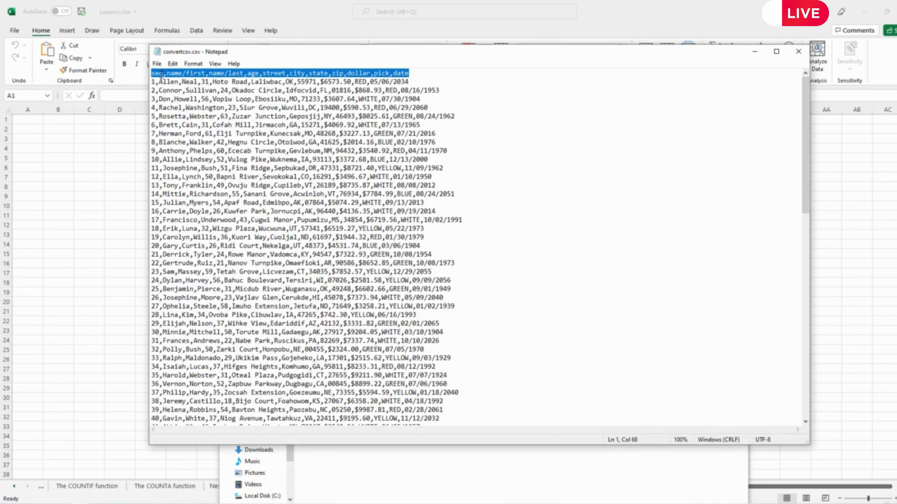
{"action": "left_click", "coordinate": [163, 82]}
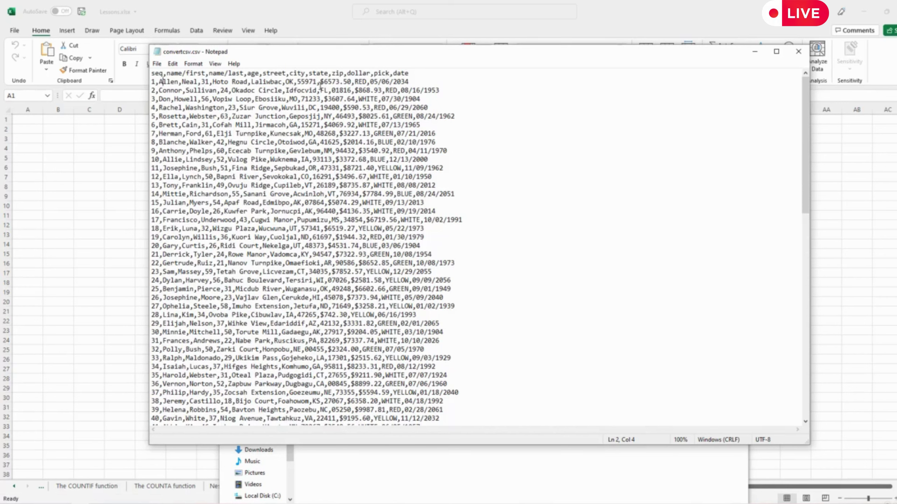
{"action": "left_click_drag", "start_coordinate": [153, 82], "coordinate": [472, 411]}
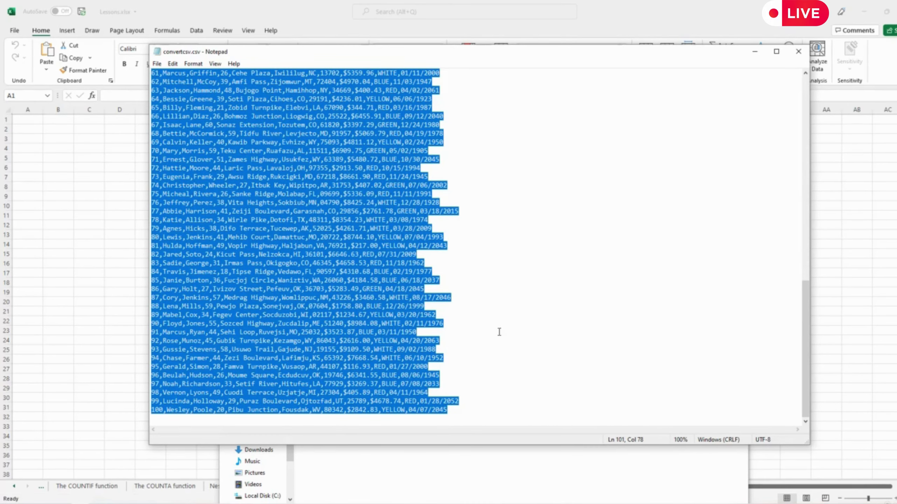
{"action": "scroll", "coordinate": [499, 332], "scroll_direction": "up", "scroll_amount": 20}
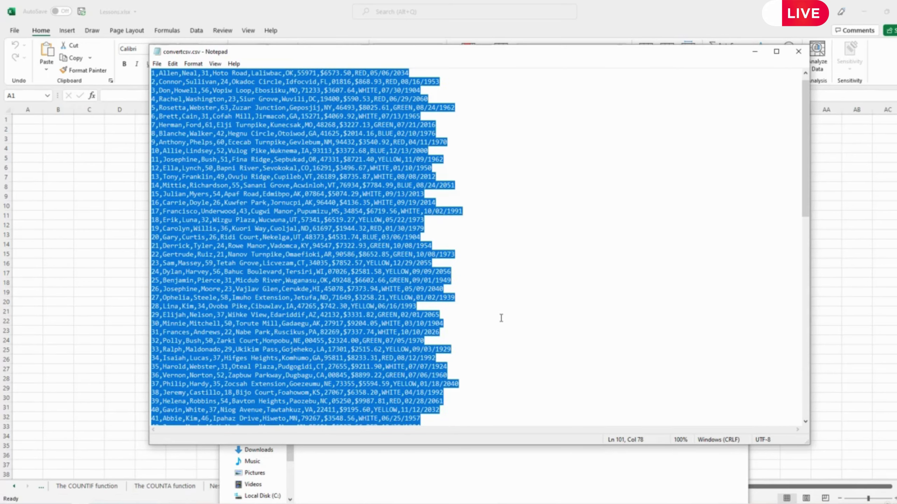
Match the seq and name/first header fields to the first record's values in convertcsv.csv, and close Notepad
{"action": "scroll", "coordinate": [501, 319], "scroll_direction": "up", "scroll_amount": 1}
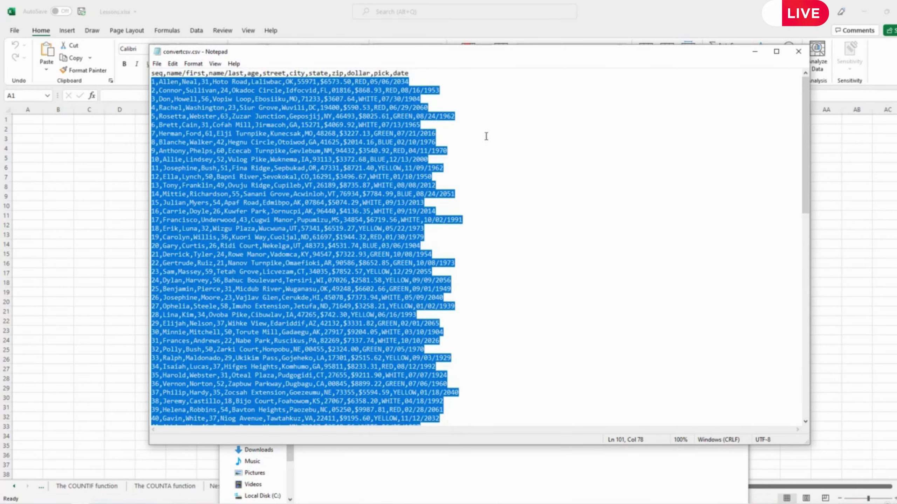
{"action": "left_click", "coordinate": [486, 136]}
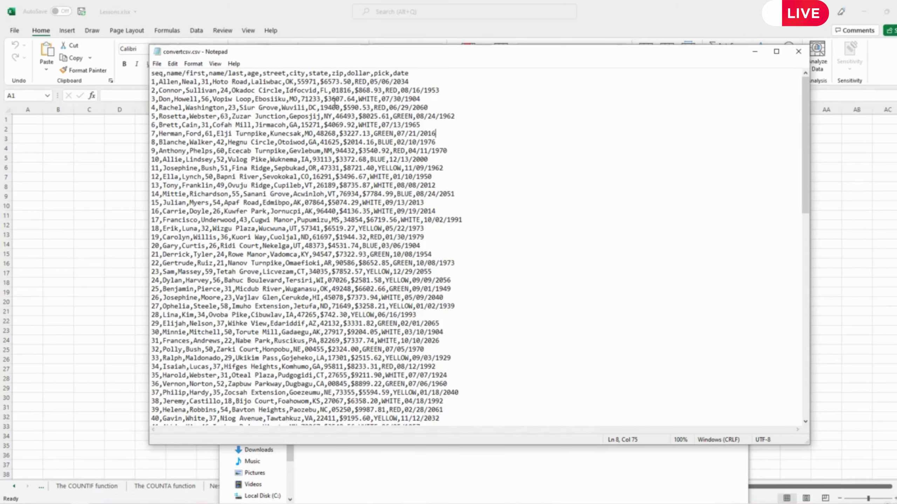
{"action": "left_click_drag", "start_coordinate": [156, 82], "coordinate": [152, 82]}
{"action": "mouse_move", "coordinate": [166, 73]}
{"action": "left_mouse_down"}
{"action": "mouse_move", "coordinate": [151, 73]}
{"action": "mouse_move", "coordinate": [152, 82]}
{"action": "mouse_move", "coordinate": [177, 82]}
{"action": "mouse_move", "coordinate": [164, 82]}
{"action": "mouse_move", "coordinate": [167, 73]}
{"action": "left_mouse_up"}
{"action": "left_click", "coordinate": [205, 74]}
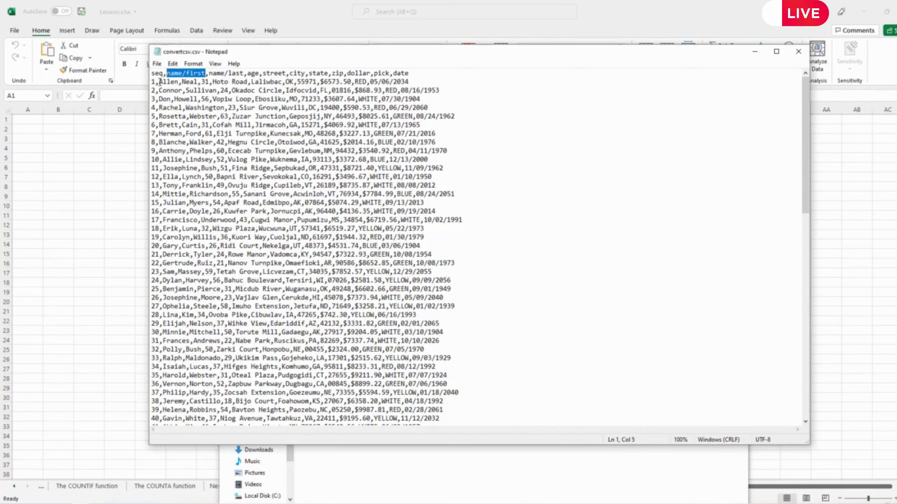
{"action": "left_click_drag", "start_coordinate": [160, 82], "coordinate": [184, 84]}
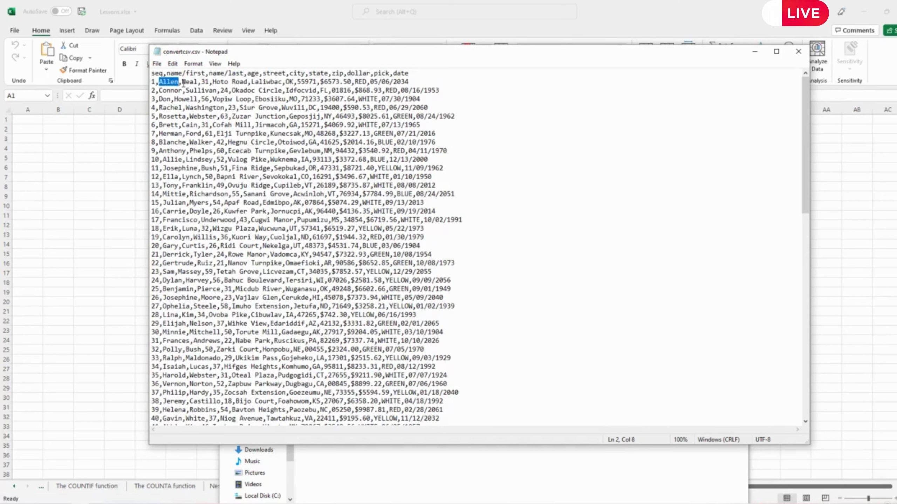
{"action": "left_click", "coordinate": [206, 108]}
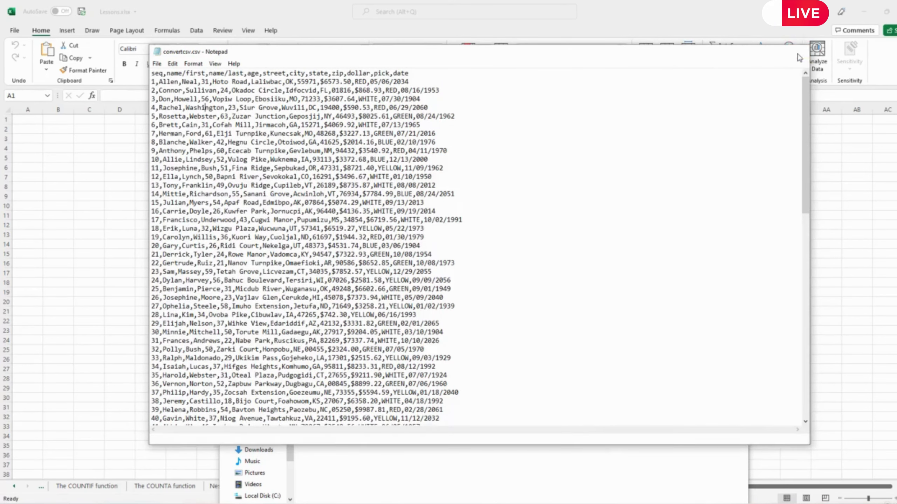
{"action": "left_click", "coordinate": [799, 52]}
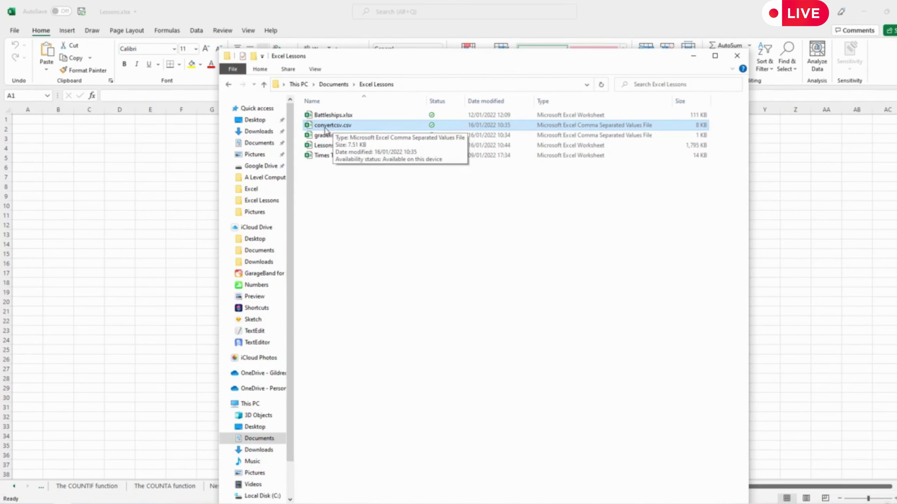
Switch to Excel's CSV Files sheet, start a data import from a Text/CSV file, and browse to the Excel Lessons folder
{"action": "left_click", "coordinate": [82, 238]}
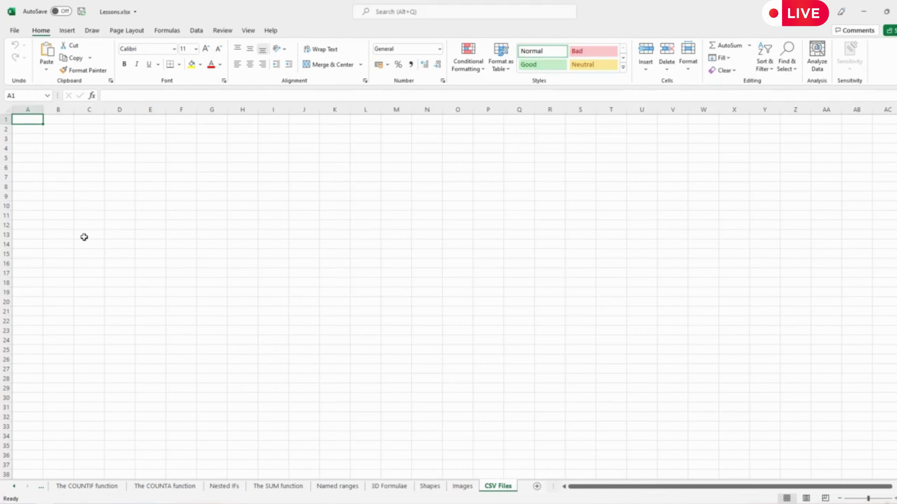
{"action": "left_click", "coordinate": [196, 31]}
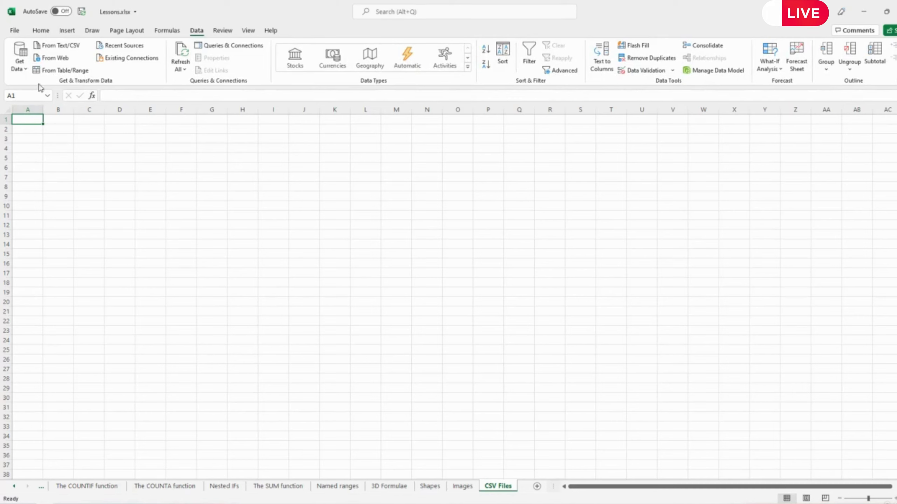
{"action": "left_click", "coordinate": [21, 67]}
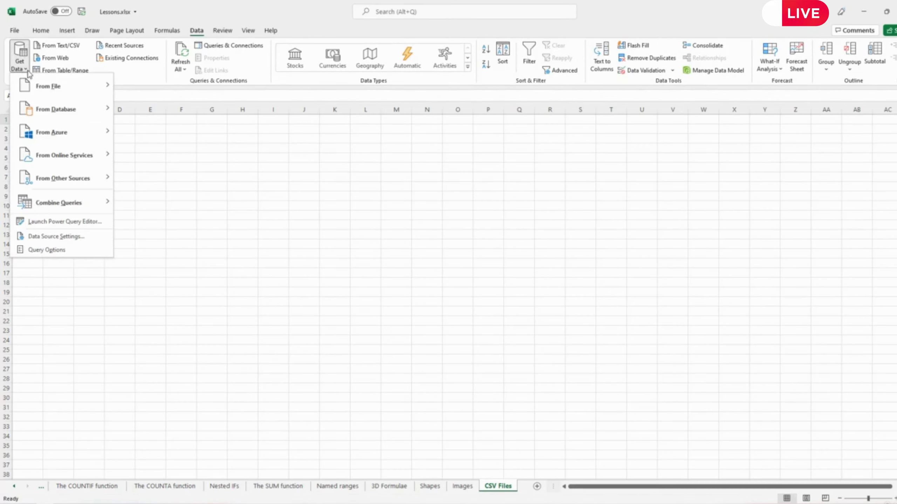
{"action": "mouse_move", "coordinate": [48, 90]}
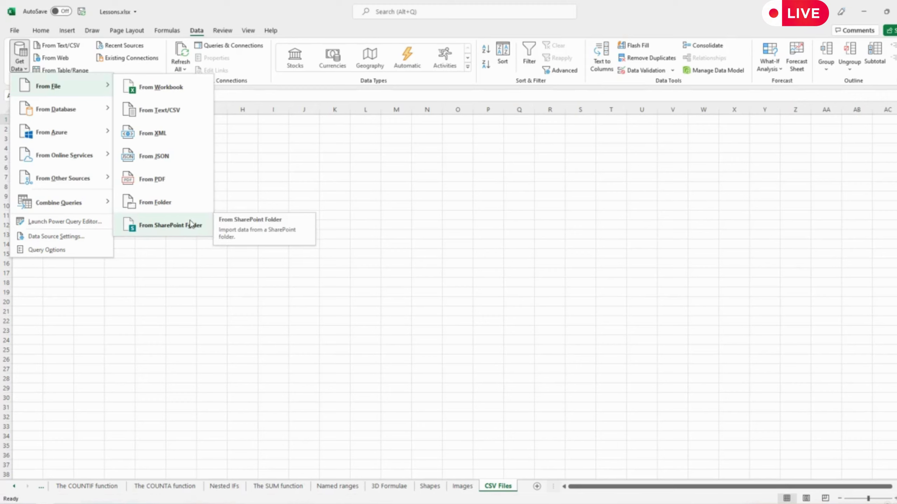
{"action": "left_click", "coordinate": [163, 116]}
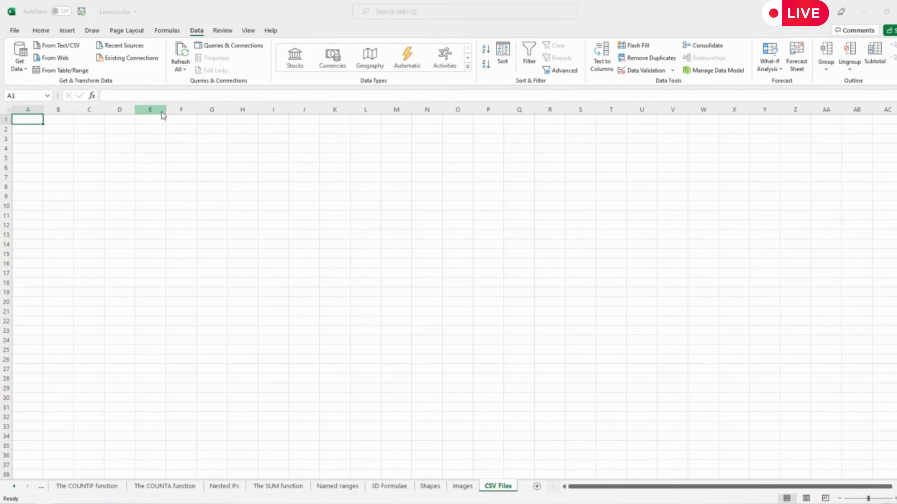
{"action": "left_click_drag", "start_coordinate": [189, 11], "coordinate": [311, 121]}
{"action": "double_click", "coordinate": [230, 230]}
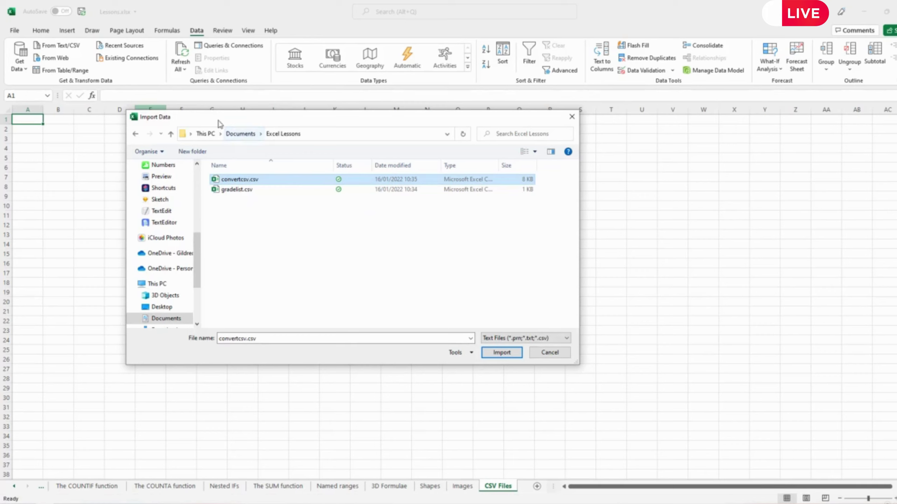
{"action": "left_click_drag", "start_coordinate": [265, 111], "coordinate": [344, 142]}
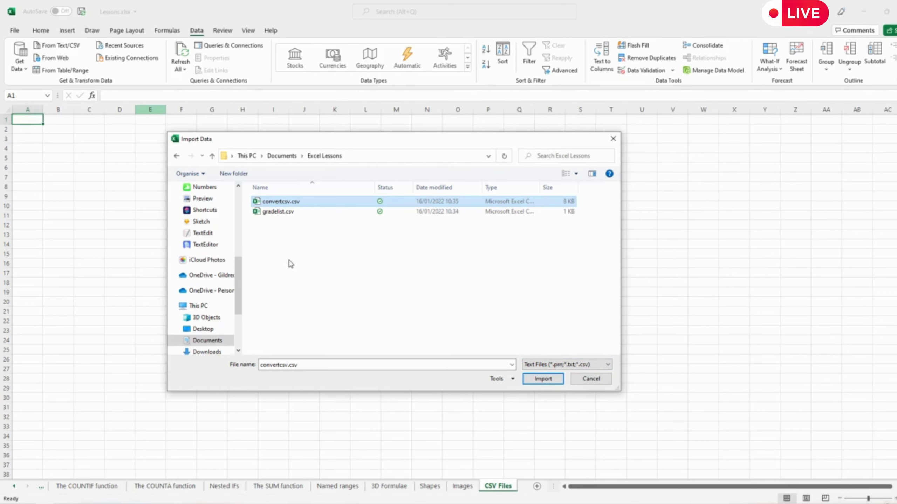
Compare the Excel Lessons folder's contents in File Explorer with the import file list under the Text Files and All Files filters
{"action": "left_click", "coordinate": [120, 503]}
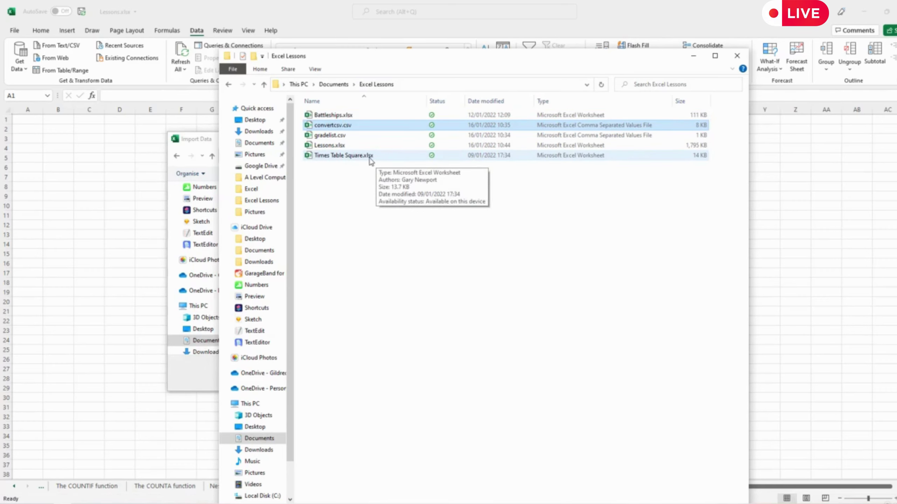
{"action": "left_click", "coordinate": [208, 142]}
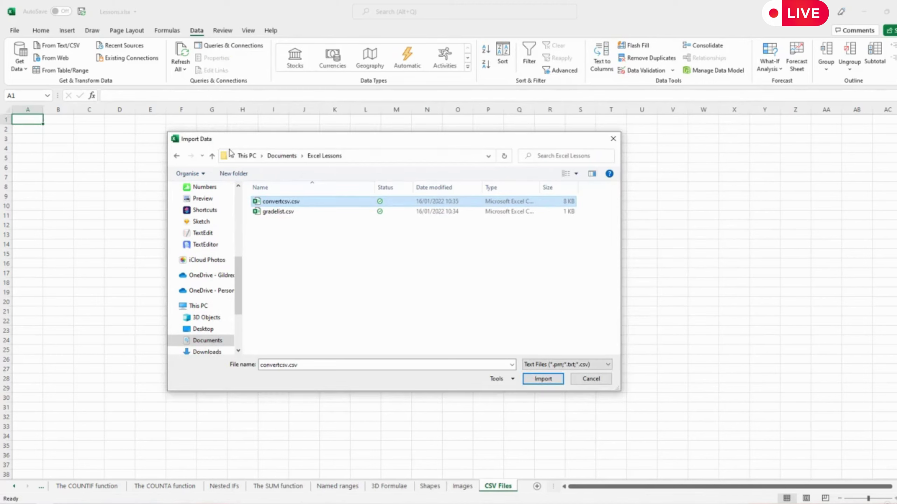
{"action": "left_click", "coordinate": [564, 366]}
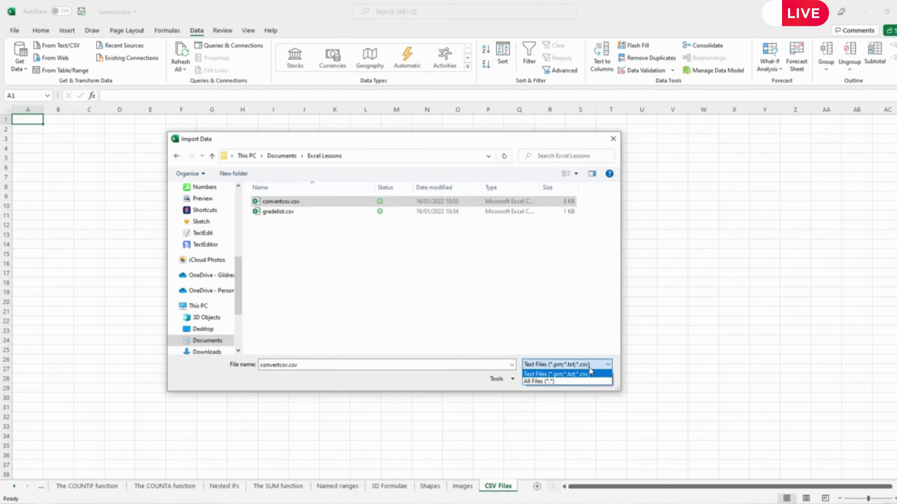
{"action": "left_click", "coordinate": [589, 370]}
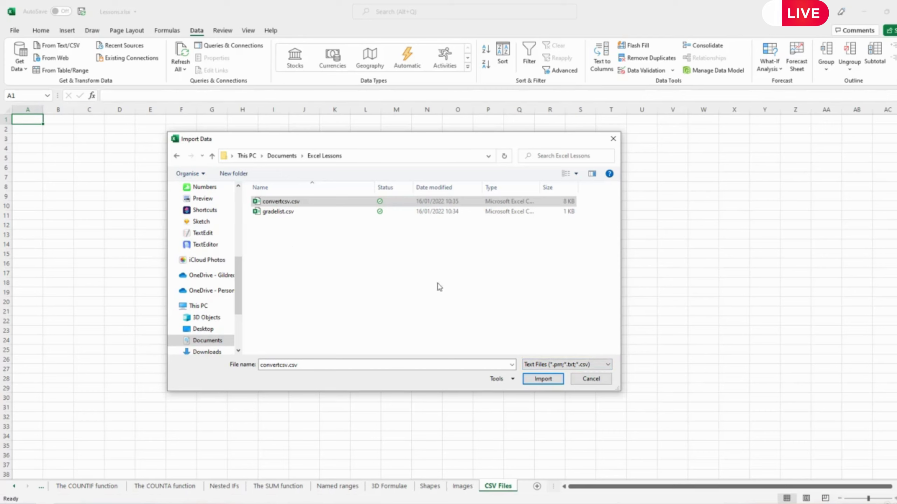
{"action": "left_click", "coordinate": [571, 365]}
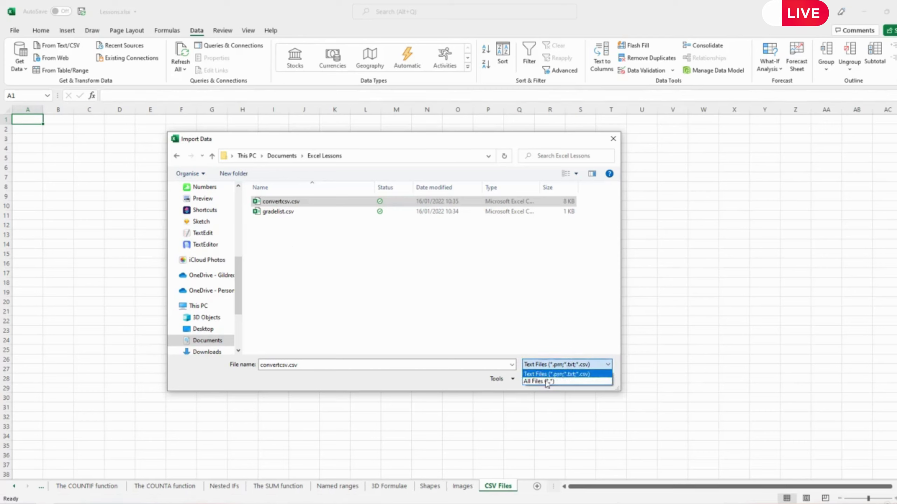
{"action": "left_click", "coordinate": [544, 381]}
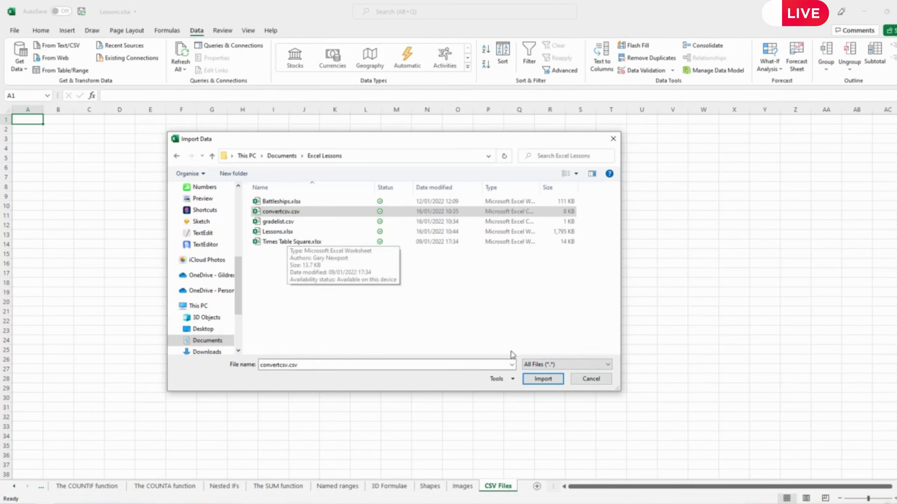
{"action": "left_click", "coordinate": [566, 365]}
{"action": "left_click", "coordinate": [557, 375]}
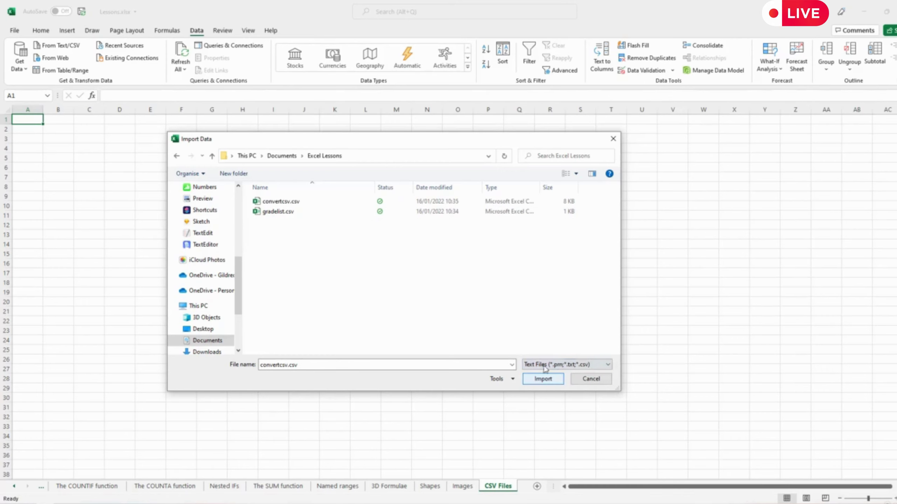
Select convertcsv.csv and import it to open its data preview
{"action": "left_click", "coordinate": [284, 202]}
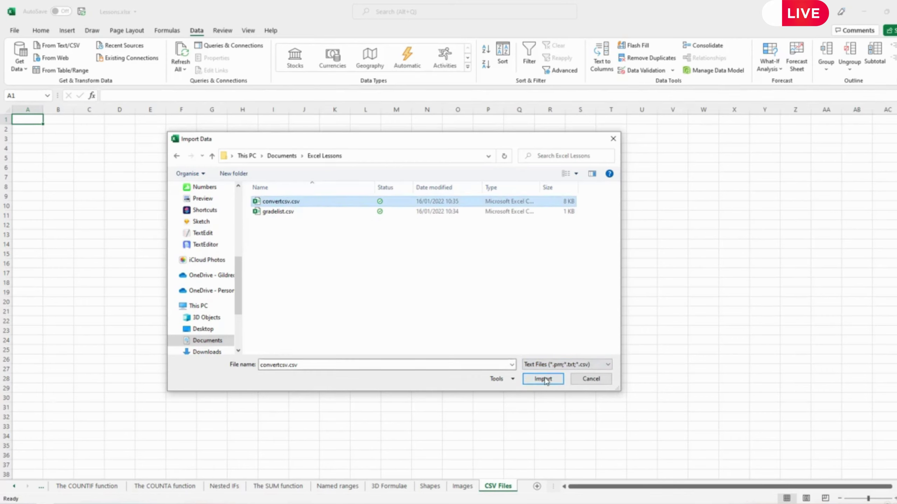
{"action": "left_click", "coordinate": [512, 381]}
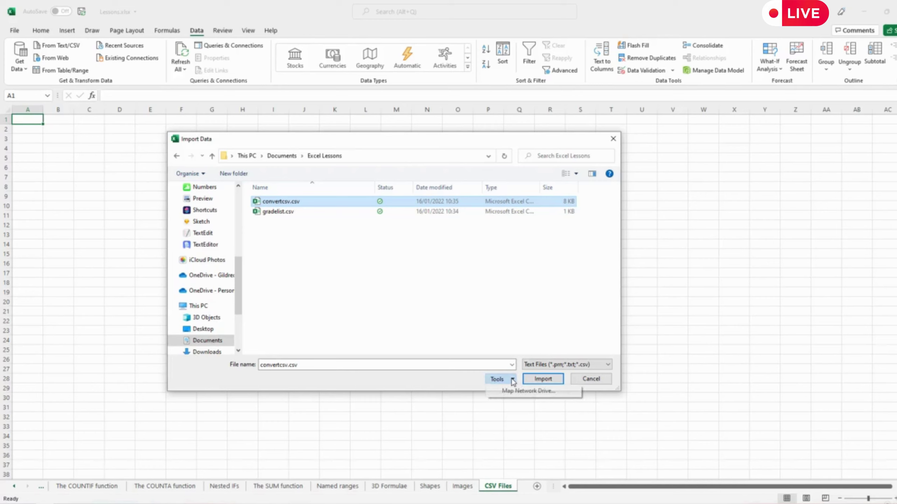
{"action": "left_click", "coordinate": [454, 379]}
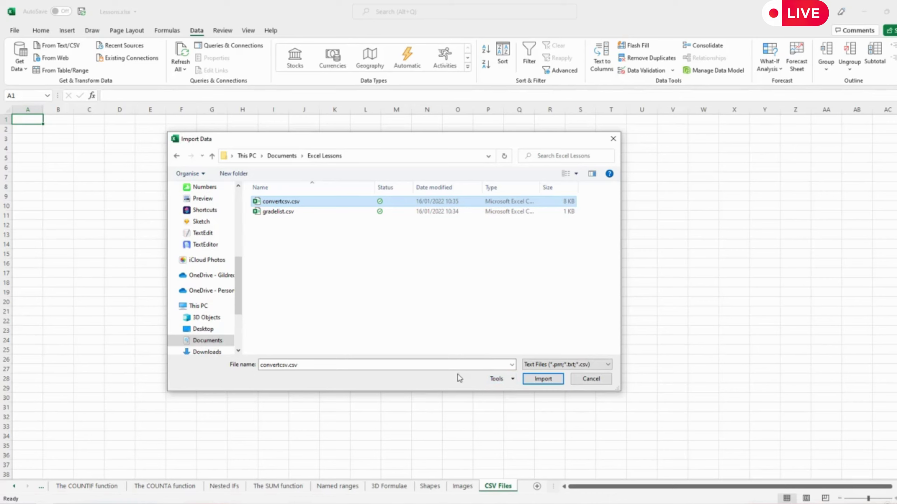
{"action": "left_click", "coordinate": [534, 380]}
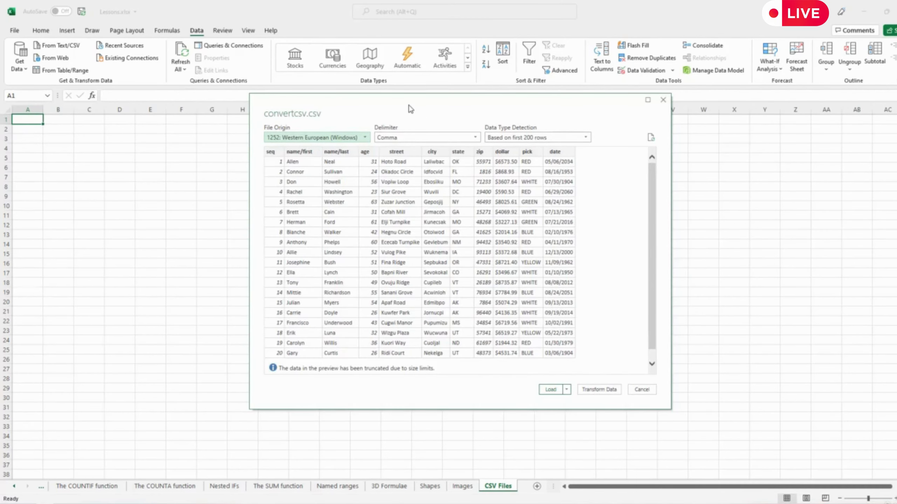
Examine the delimiter choices in the convertcsv.csv preview, keeping Comma, and review the available file origin encodings
{"action": "left_click_drag", "start_coordinate": [411, 110], "coordinate": [274, 133]}
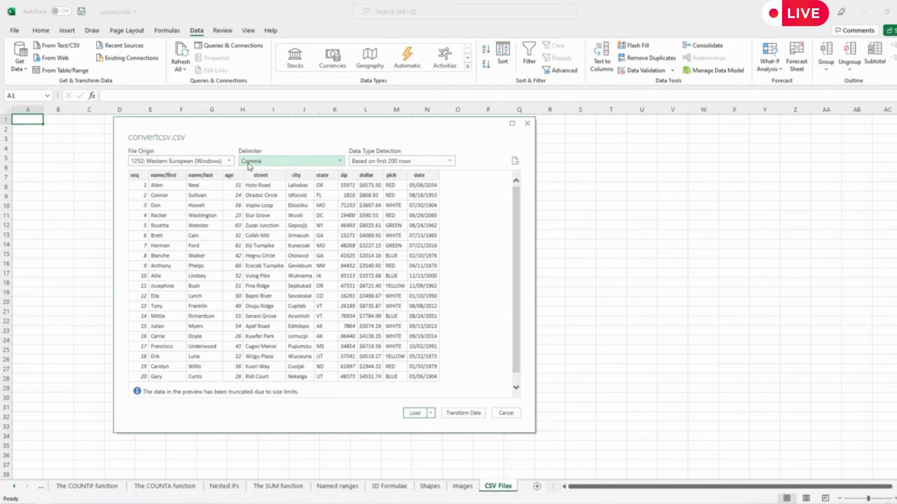
{"action": "left_click", "coordinate": [341, 162]}
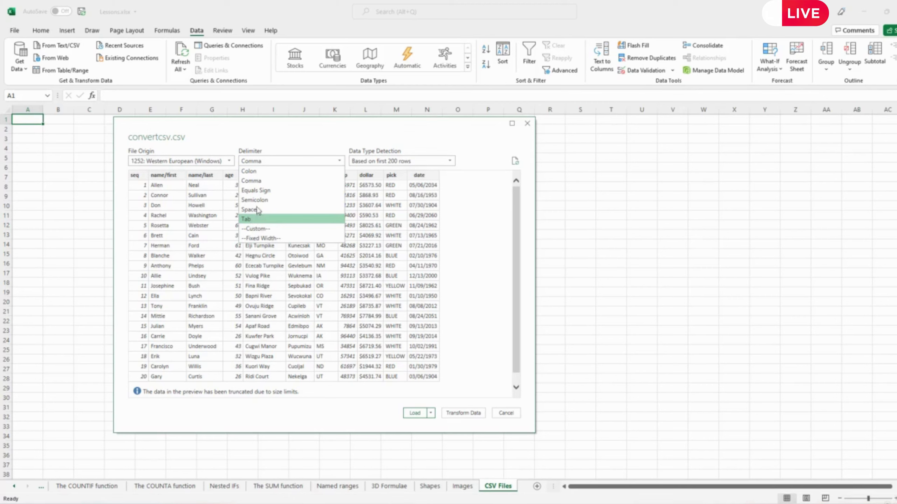
{"action": "left_click", "coordinate": [267, 181]}
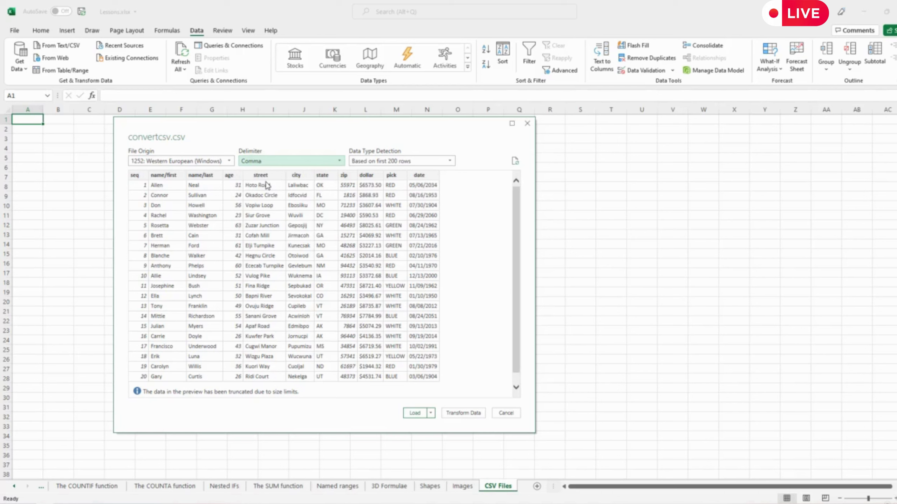
{"action": "left_click", "coordinate": [192, 161]}
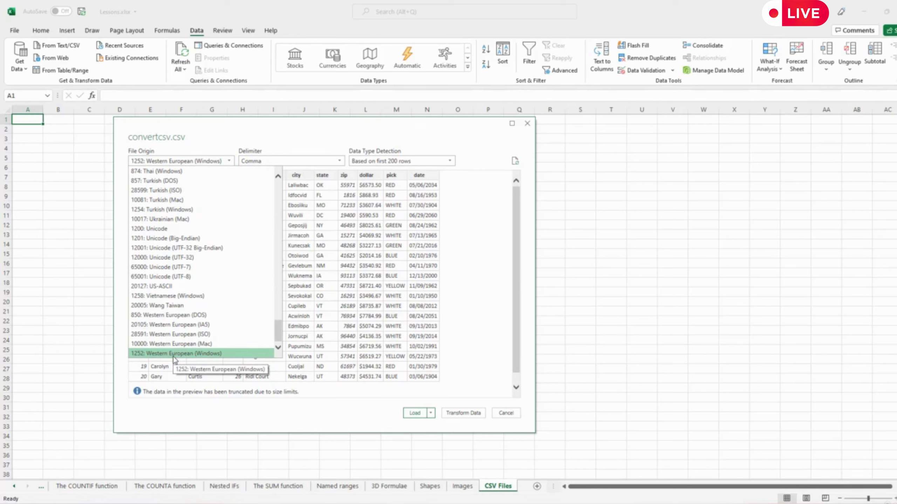
{"action": "left_click", "coordinate": [287, 141]}
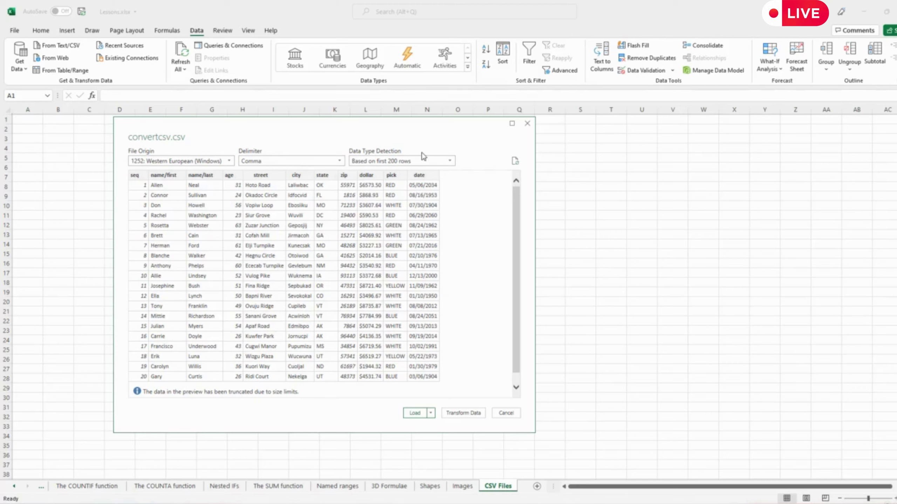
Examine the data type detection options and keep Based on first 200 rows
{"action": "left_click", "coordinate": [448, 162]}
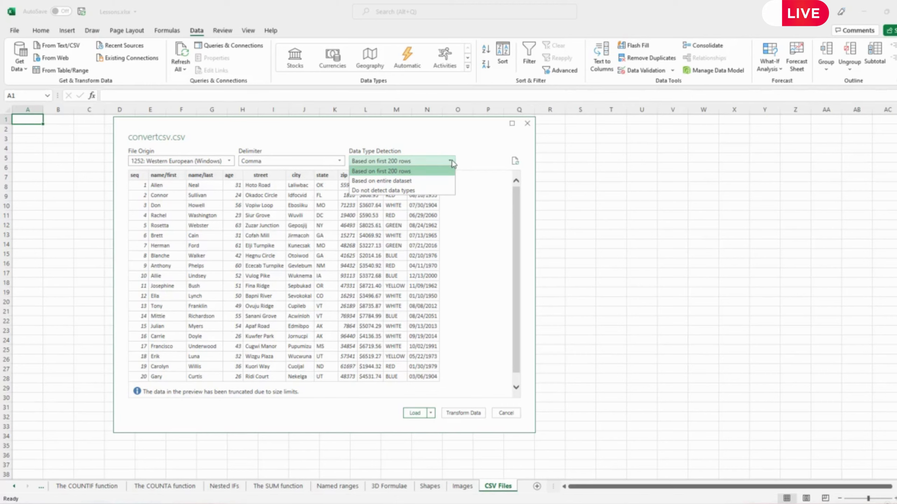
{"action": "left_click", "coordinate": [449, 152]}
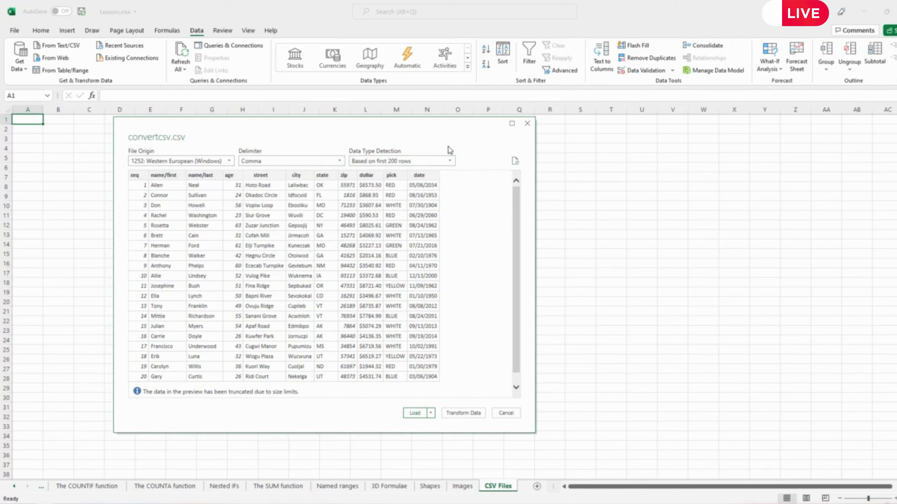
{"action": "left_click", "coordinate": [450, 162]}
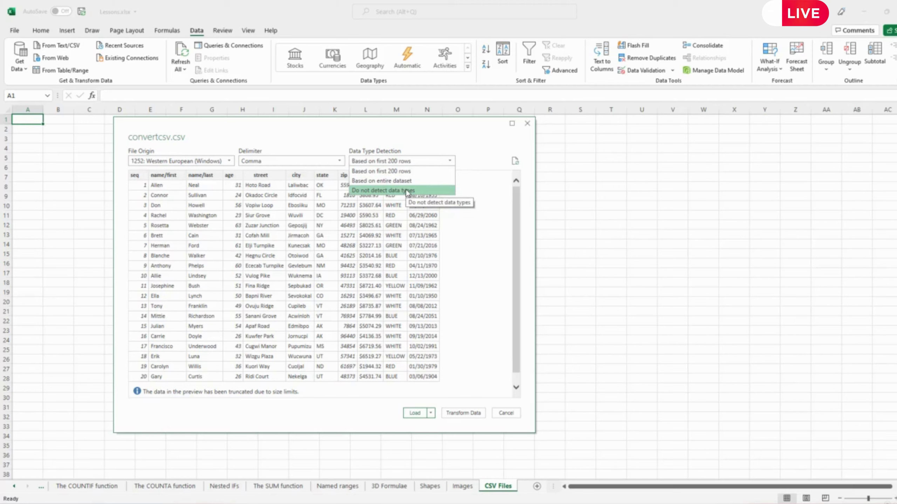
{"action": "left_click", "coordinate": [402, 171]}
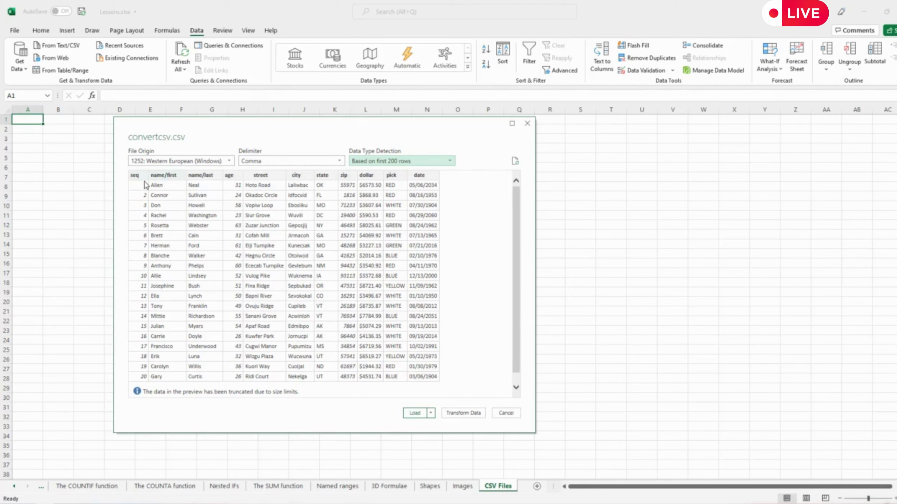
Try the Colon delimiter on the convertcsv.csv preview and set the delimiter back to Comma
{"action": "left_click", "coordinate": [340, 160]}
{"action": "left_click", "coordinate": [258, 175]}
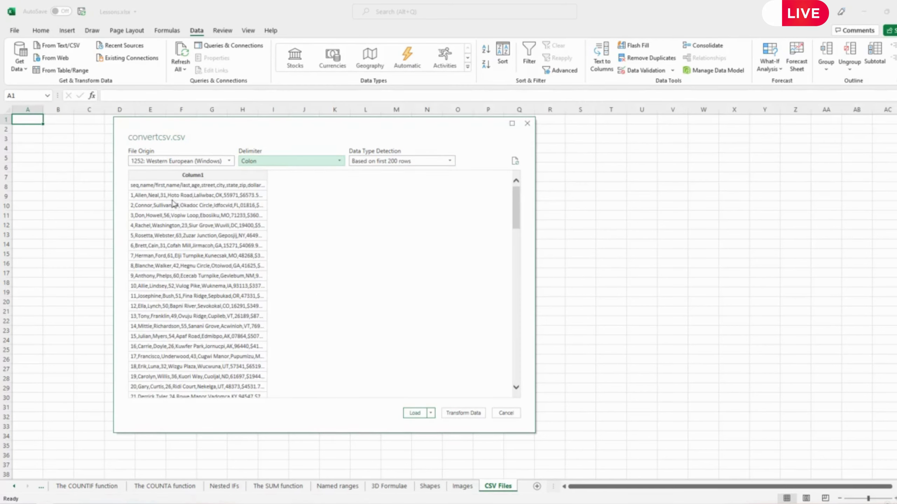
{"action": "left_click", "coordinate": [339, 161]}
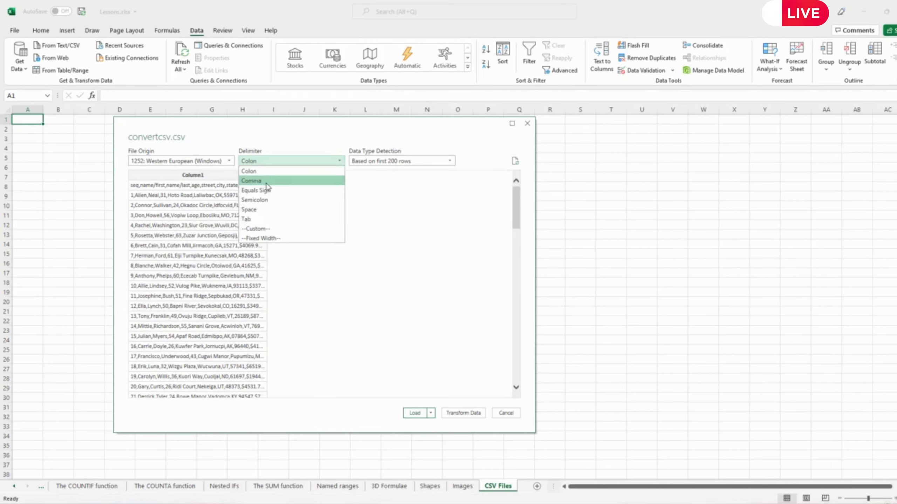
{"action": "left_click", "coordinate": [266, 181]}
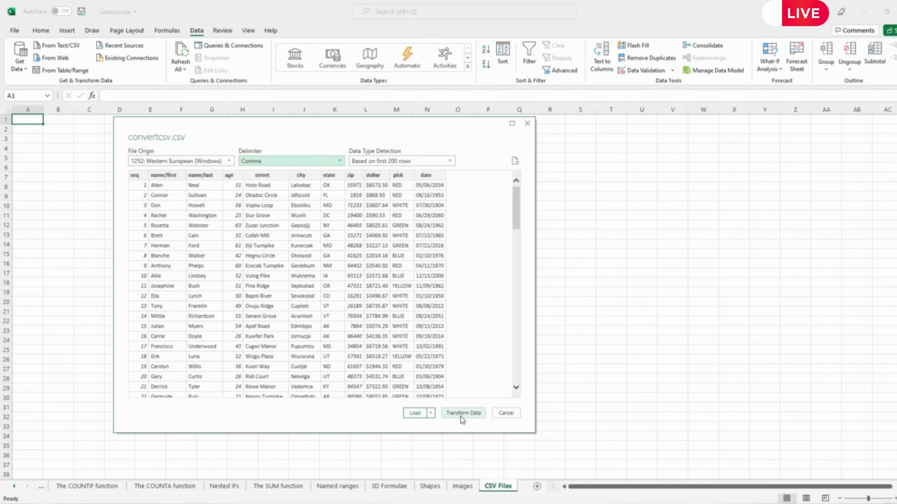
Load the CSV data as a table into the existing worksheet at =$A$1
{"action": "left_click", "coordinate": [431, 417]}
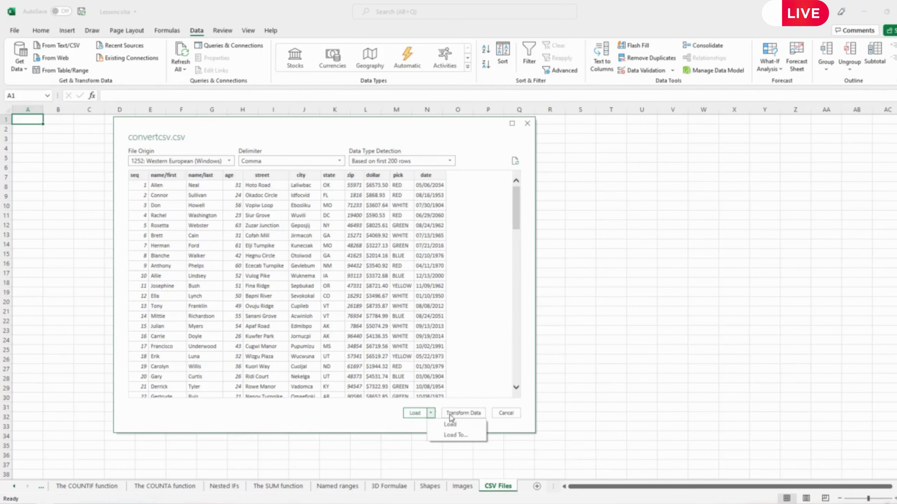
{"action": "left_click", "coordinate": [455, 435]}
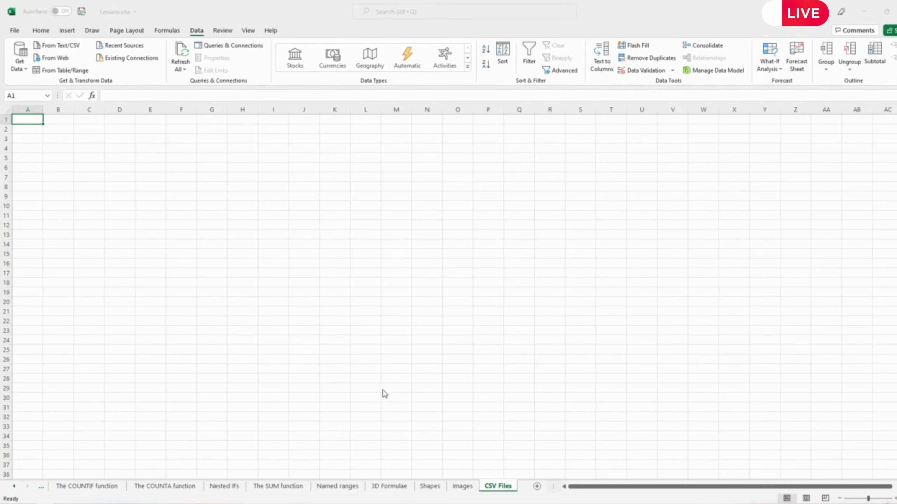
{"action": "left_click_drag", "start_coordinate": [458, 189], "coordinate": [294, 169]}
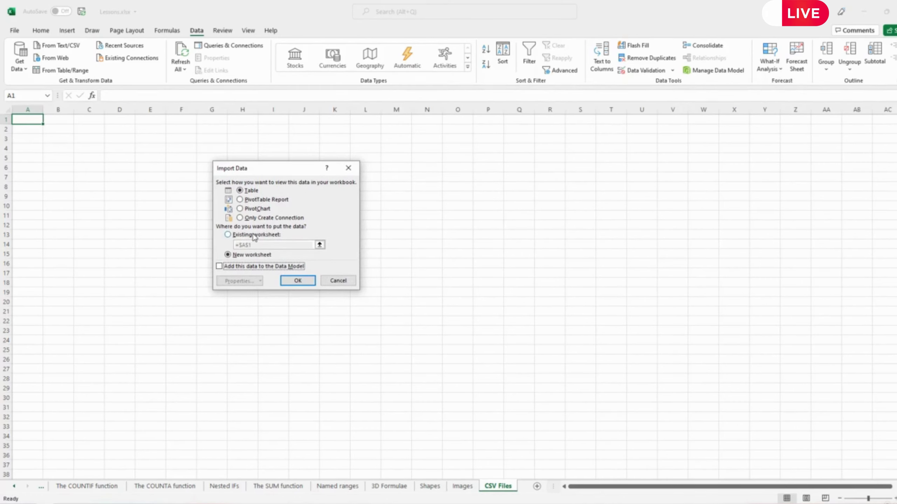
{"action": "left_click", "coordinate": [229, 235]}
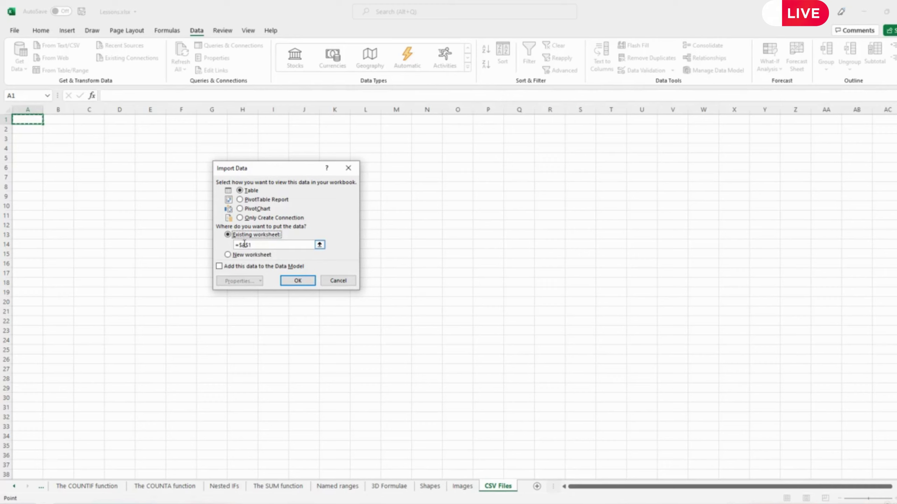
{"action": "left_click", "coordinate": [299, 279]}
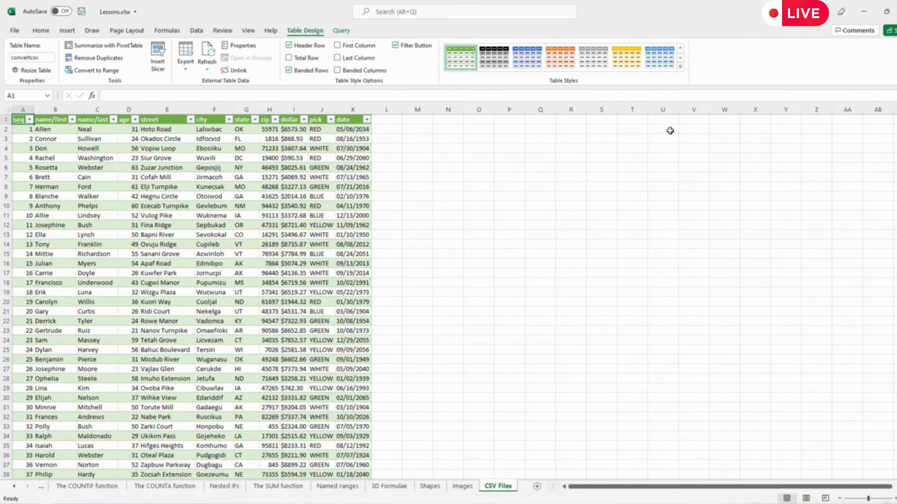
Set the imported table's style to None from the Light styles
{"action": "left_click", "coordinate": [680, 66]}
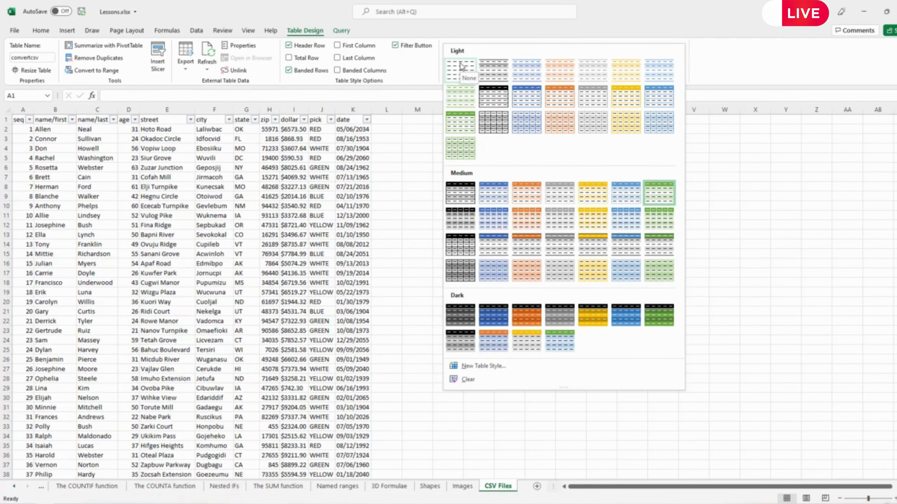
{"action": "left_click", "coordinate": [788, 187]}
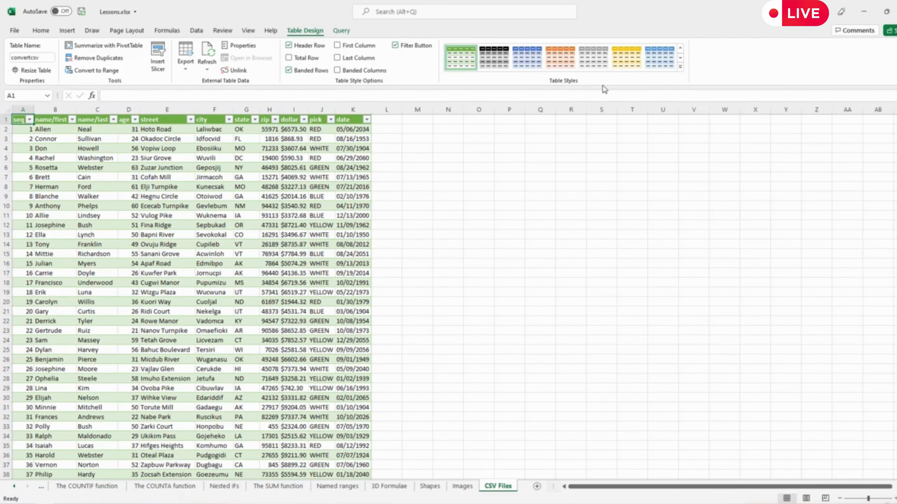
{"action": "left_click", "coordinate": [680, 67]}
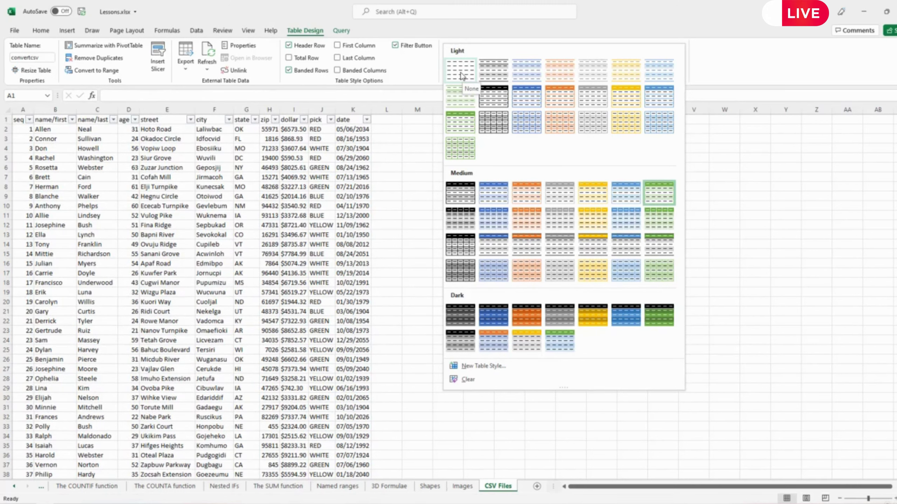
{"action": "left_click", "coordinate": [461, 74]}
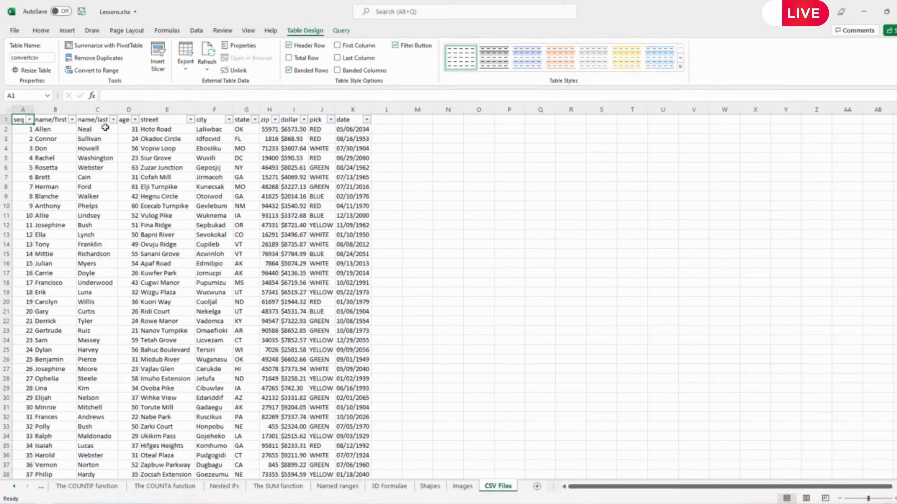
Remove the filter buttons from the imported table's header row and look through its records
{"action": "left_click", "coordinate": [42, 31]}
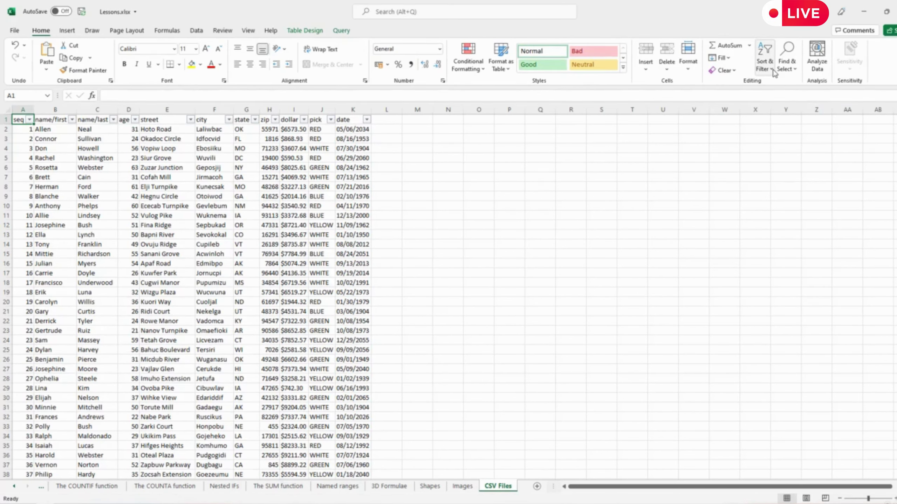
{"action": "left_click", "coordinate": [764, 58]}
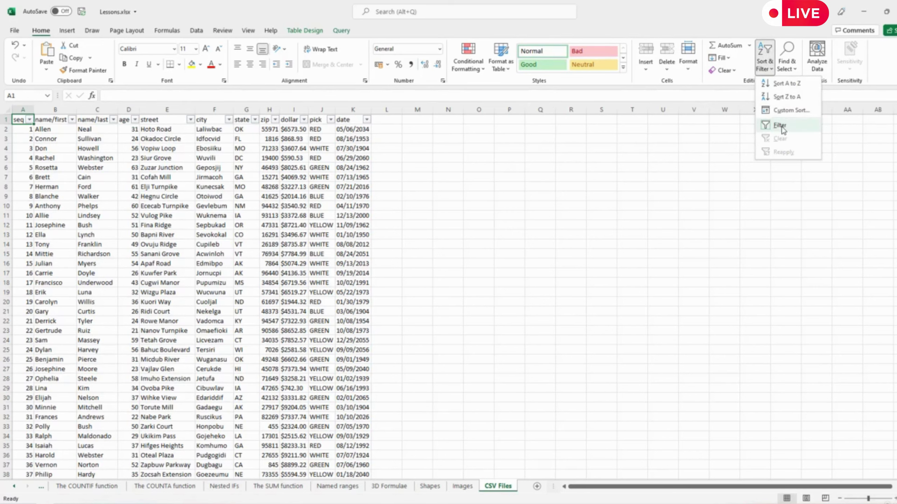
{"action": "left_click", "coordinate": [779, 126]}
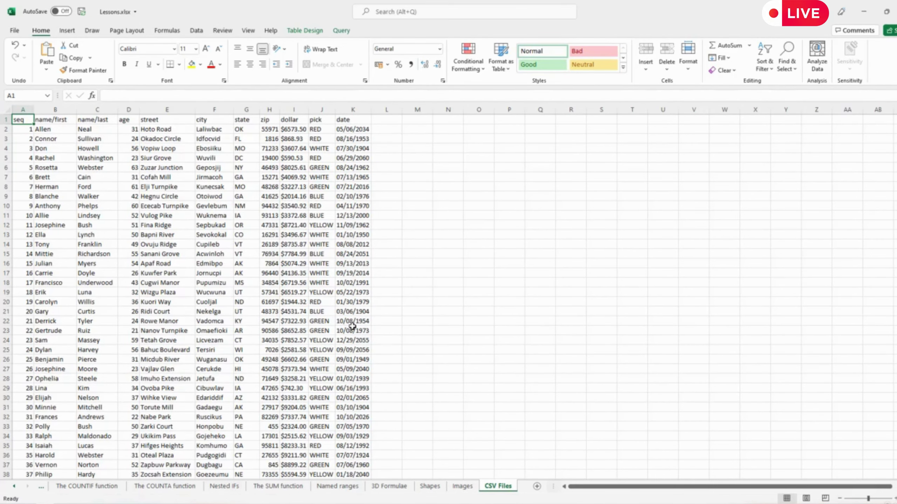
{"action": "scroll", "coordinate": [363, 335], "scroll_direction": "down", "scroll_amount": 10}
{"action": "scroll", "coordinate": [349, 325], "scroll_direction": "down", "scroll_amount": 5}
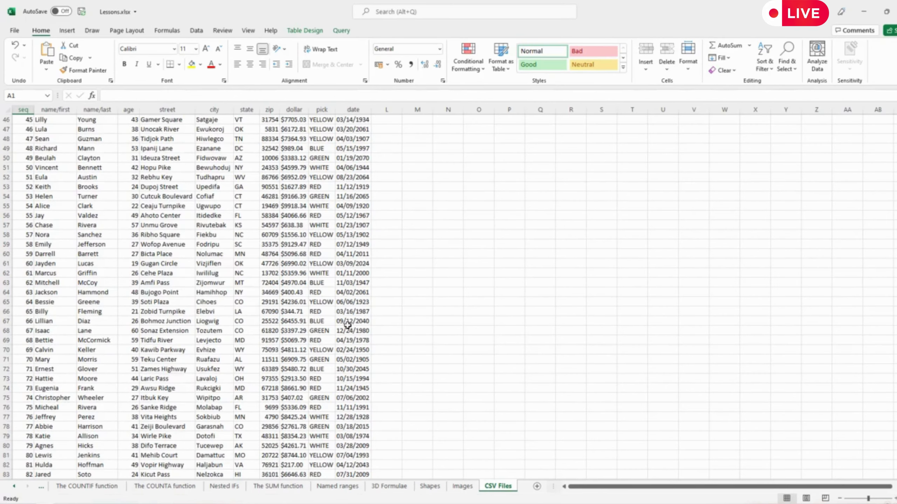
{"action": "scroll", "coordinate": [349, 324], "scroll_direction": "up", "scroll_amount": 15}
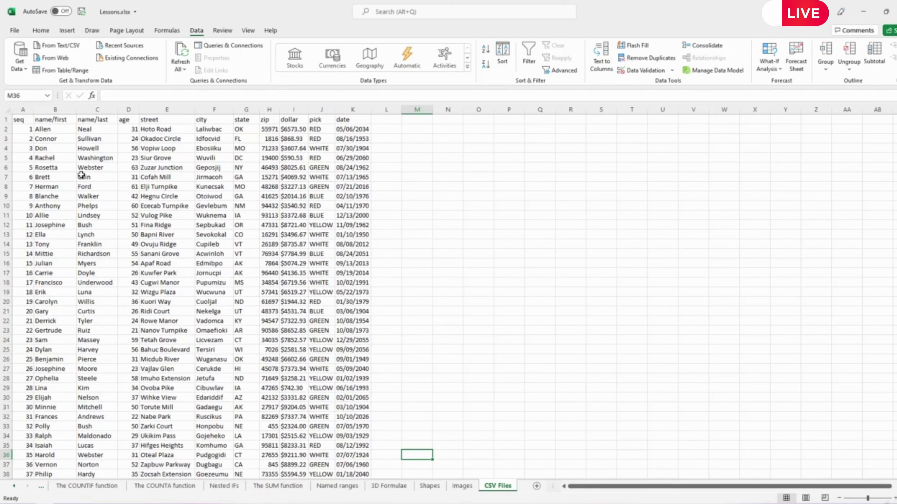
{"action": "left_click", "coordinate": [424, 293]}
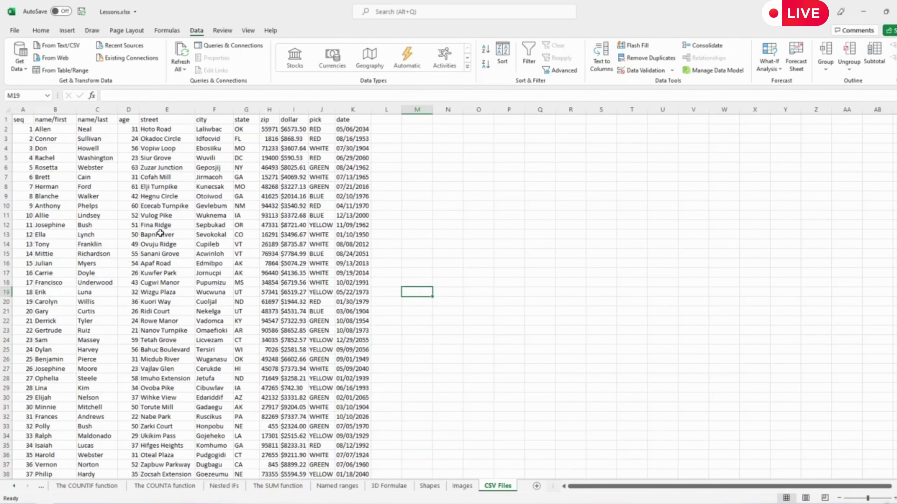
Open the Change File Type export options for the workbook and compare them with the Save As formats
{"action": "left_click", "coordinate": [14, 31]}
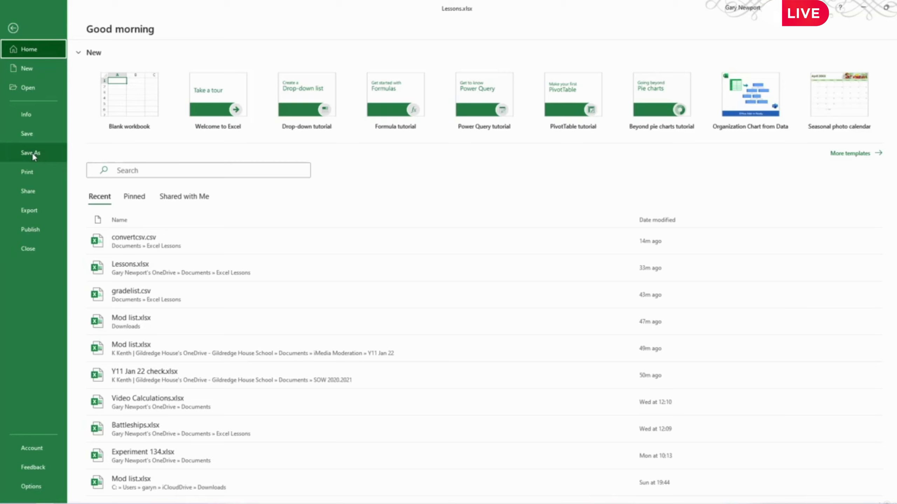
{"action": "left_click", "coordinate": [37, 211]}
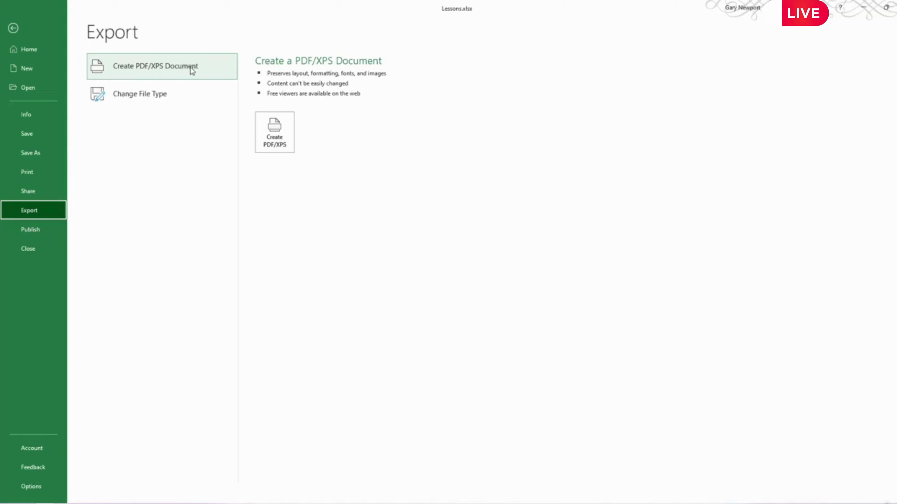
{"action": "left_click", "coordinate": [139, 99]}
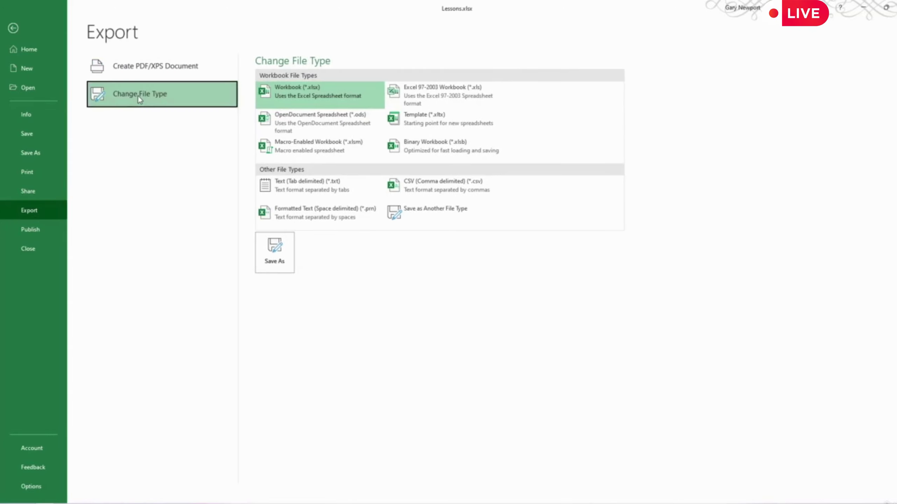
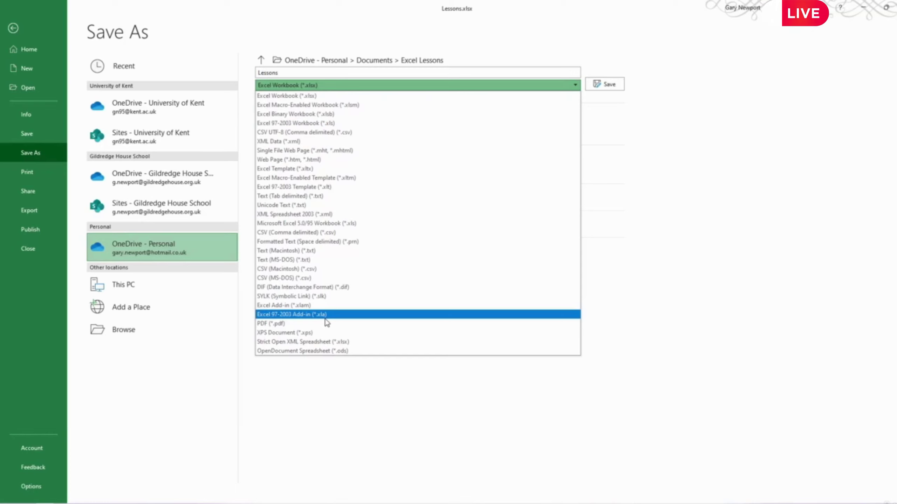
{"action": "left_click", "coordinate": [35, 209]}
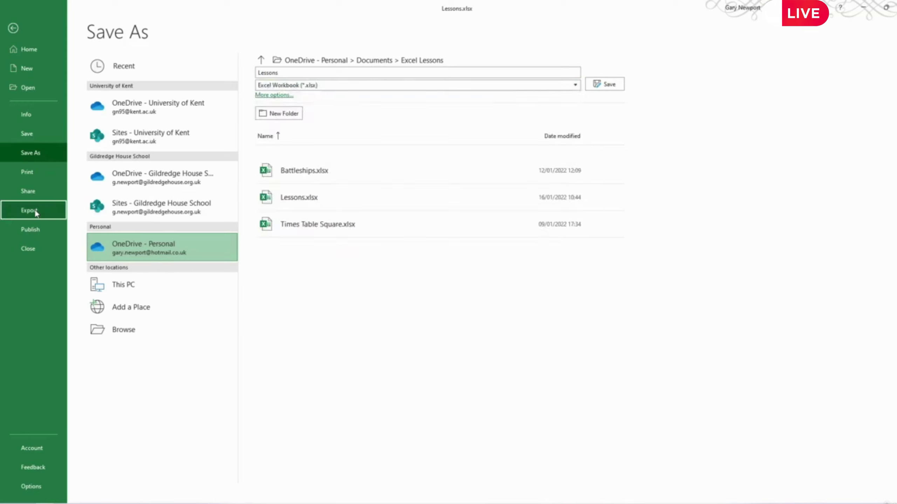
{"action": "left_click", "coordinate": [35, 209]}
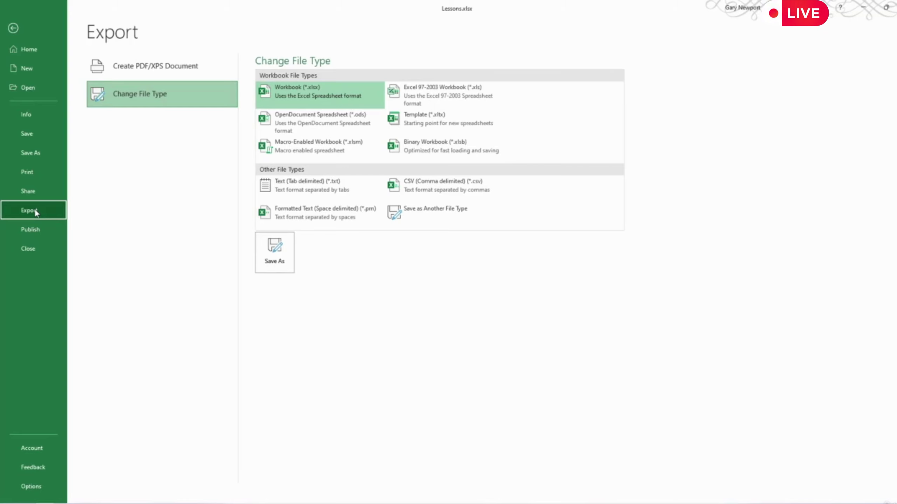
Export only the active sheet as Lessons.csv in CSV (Comma delimited) format to the Excel Lessons folder
{"action": "left_click", "coordinate": [439, 194]}
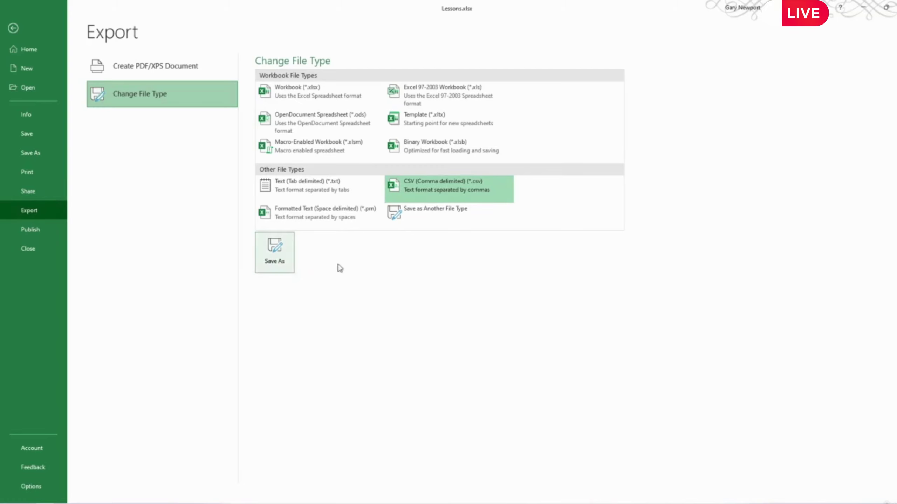
{"action": "left_click", "coordinate": [274, 253]}
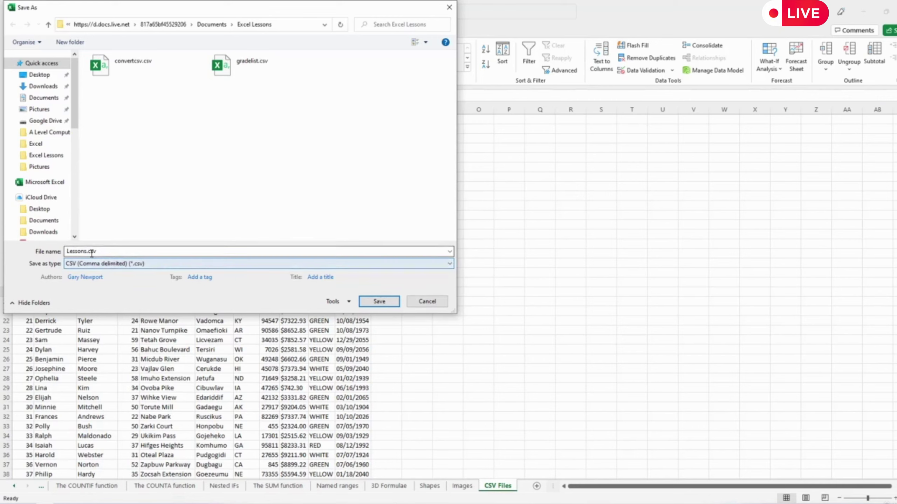
{"action": "left_click", "coordinate": [379, 301]}
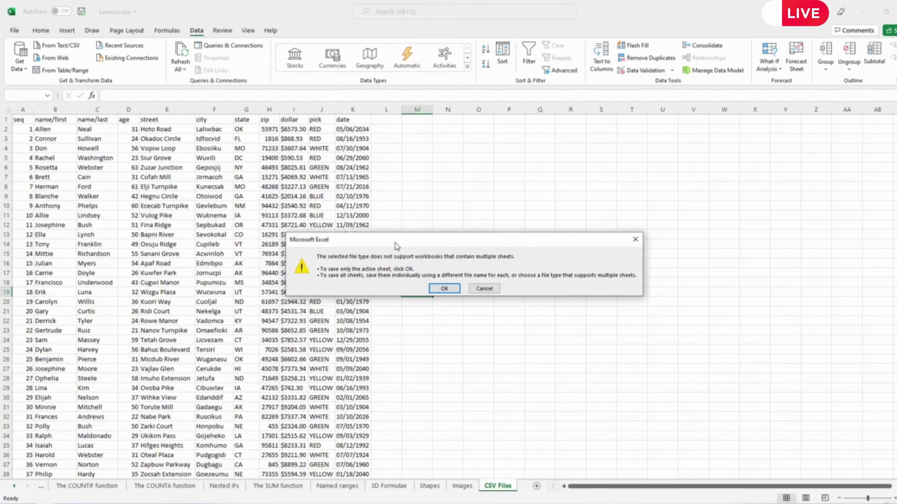
{"action": "left_click_drag", "start_coordinate": [386, 239], "coordinate": [259, 201]}
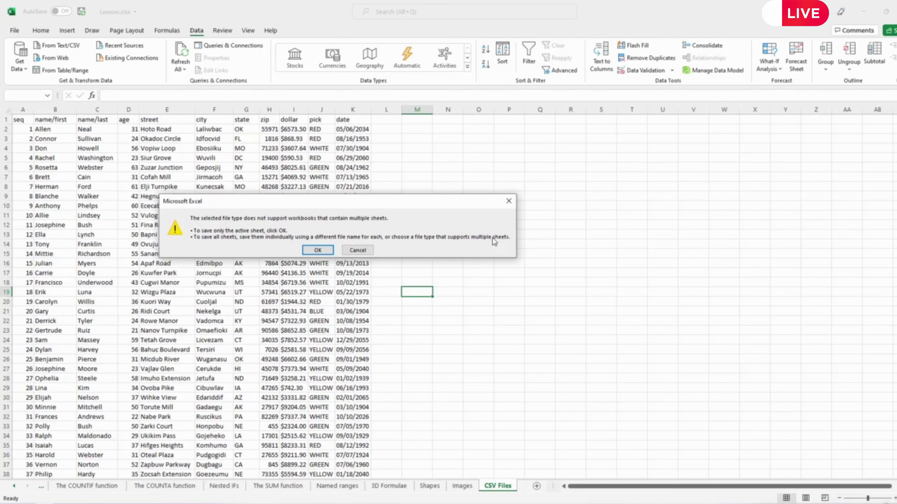
{"action": "left_click", "coordinate": [319, 252]}
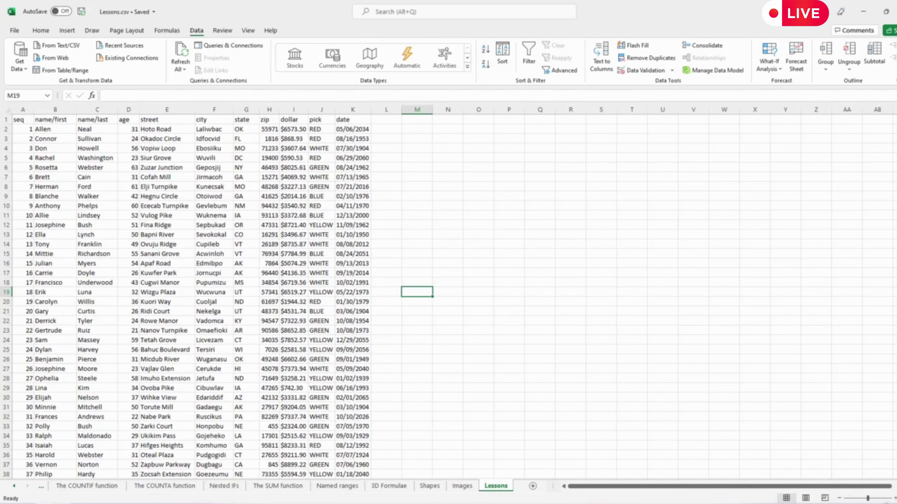
Switch to File Explorer, examine the exported Lessons.csv as raw text in Notepad, and close both windows
{"action": "left_click", "coordinate": [63, 503]}
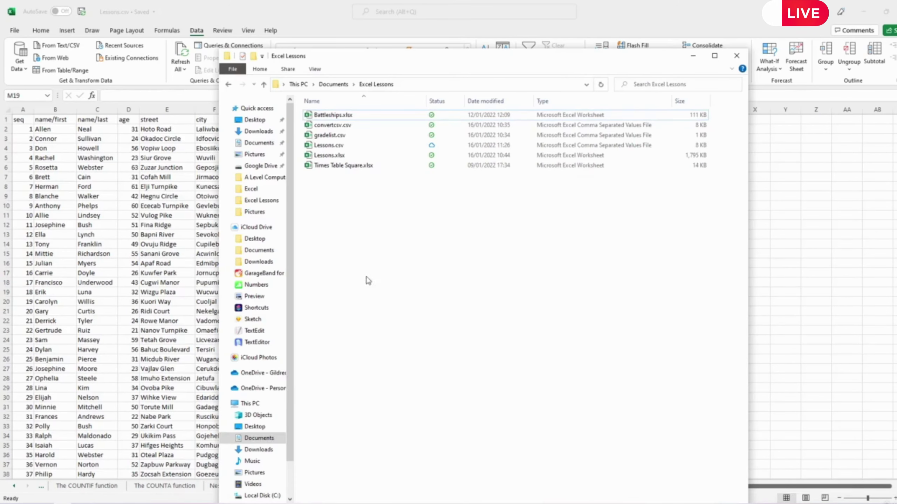
{"action": "left_click", "coordinate": [333, 148]}
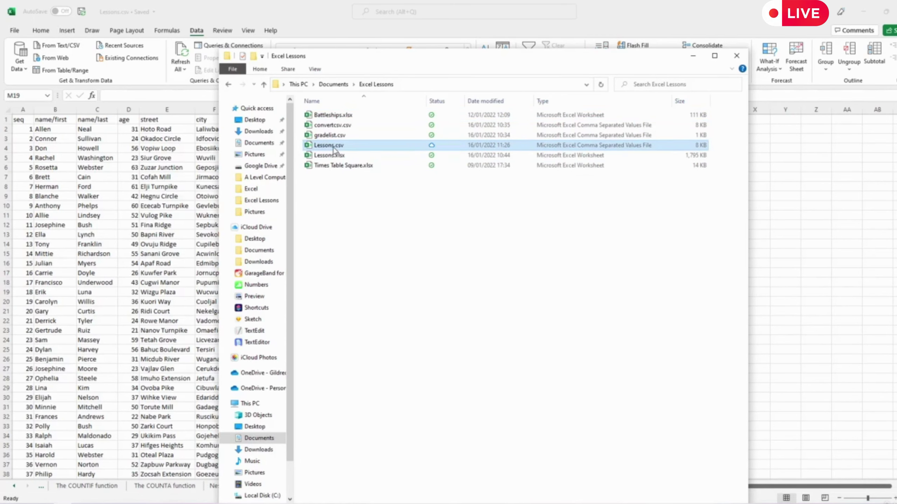
{"action": "right_click", "coordinate": [334, 150]}
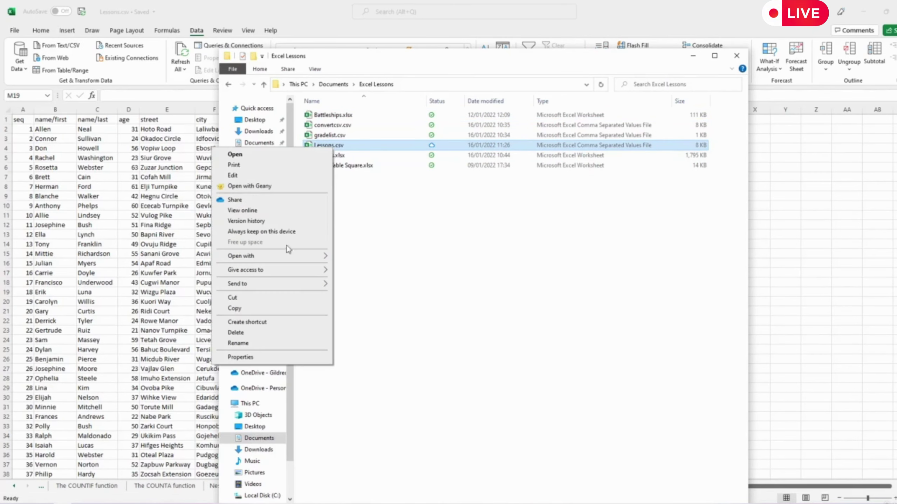
{"action": "mouse_move", "coordinate": [286, 258]}
{"action": "left_click", "coordinate": [357, 267]}
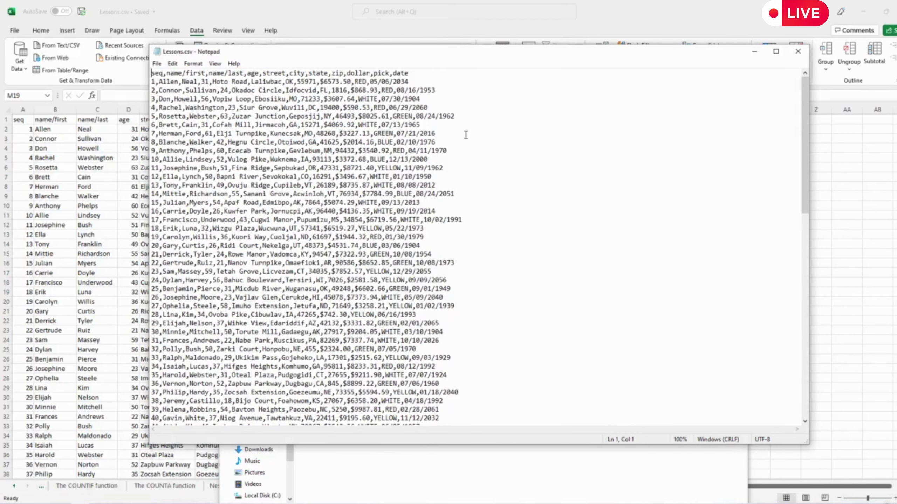
{"action": "left_click", "coordinate": [797, 53]}
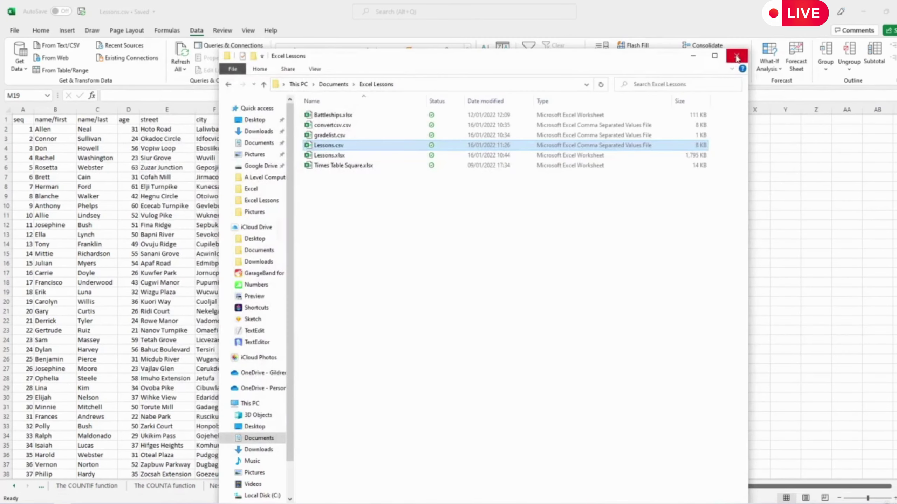
{"action": "left_click", "coordinate": [736, 55]}
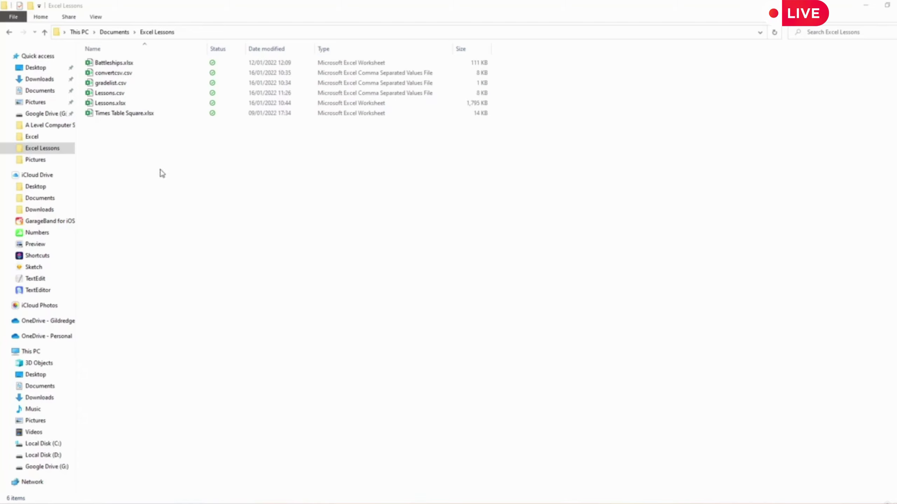
Open convertcsv.csv from the Excel Lessons folder in its default program and return to the folder window
{"action": "left_click", "coordinate": [120, 75]}
{"action": "double_click", "coordinate": [120, 75]}
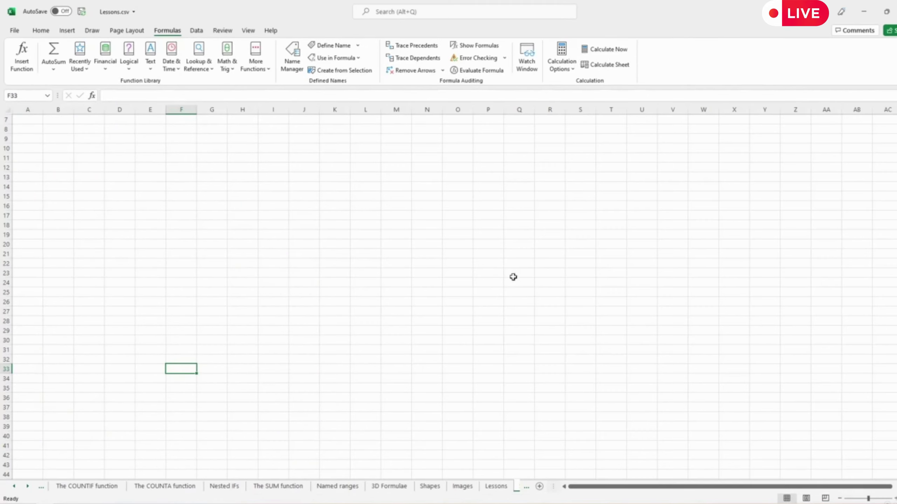
{"action": "left_click", "coordinate": [863, 12]}
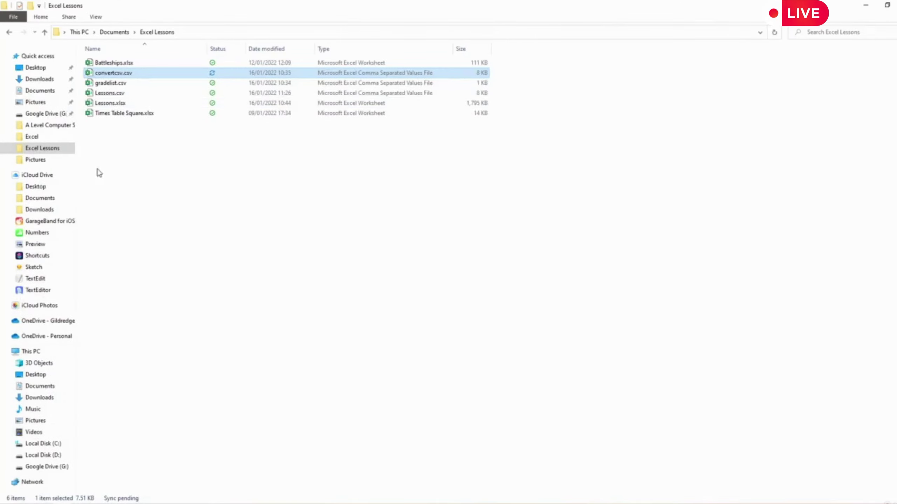
Browse the apps available for opening Lessons.csv, make Notepad the default for .csv files, and close the Notepad window that opens
{"action": "left_click", "coordinate": [111, 94]}
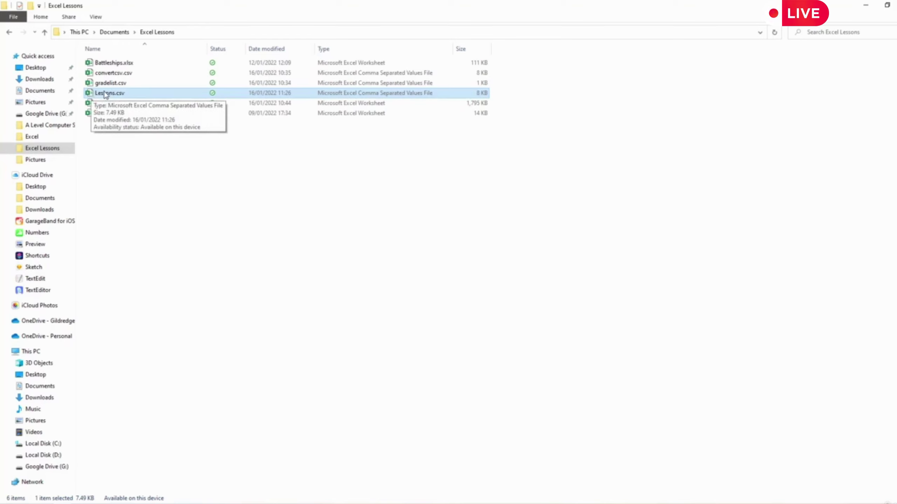
{"action": "right_click", "coordinate": [106, 94]}
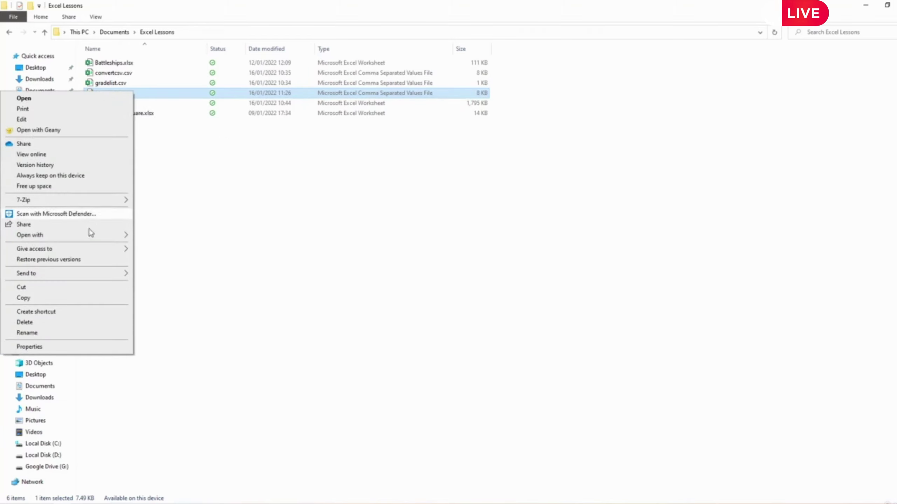
{"action": "mouse_move", "coordinate": [89, 236]}
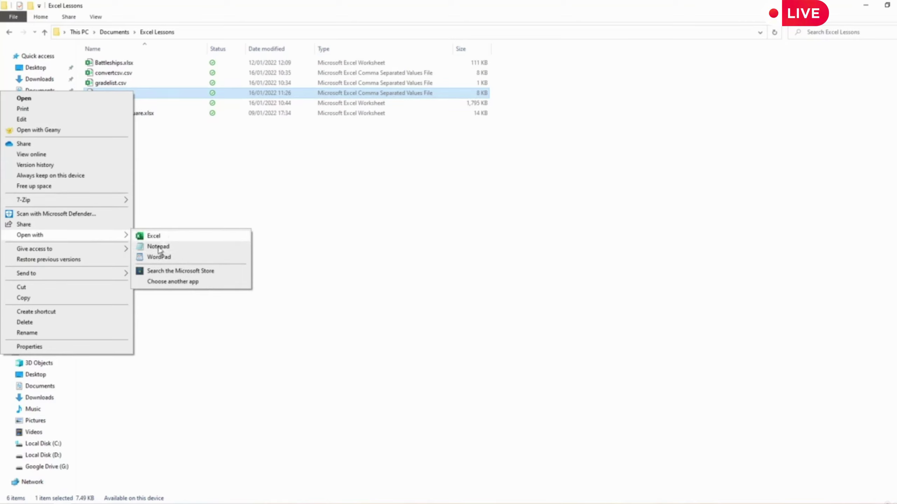
{"action": "left_click", "coordinate": [184, 284]}
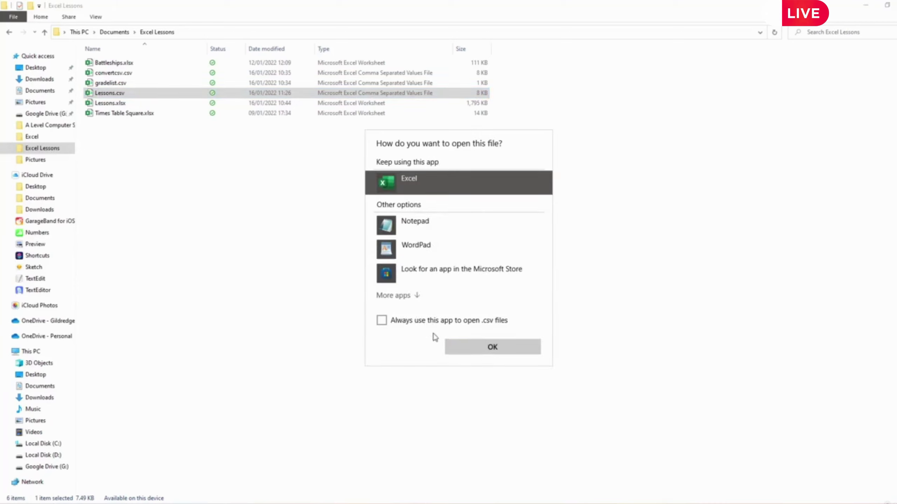
{"action": "left_click", "coordinate": [401, 297]}
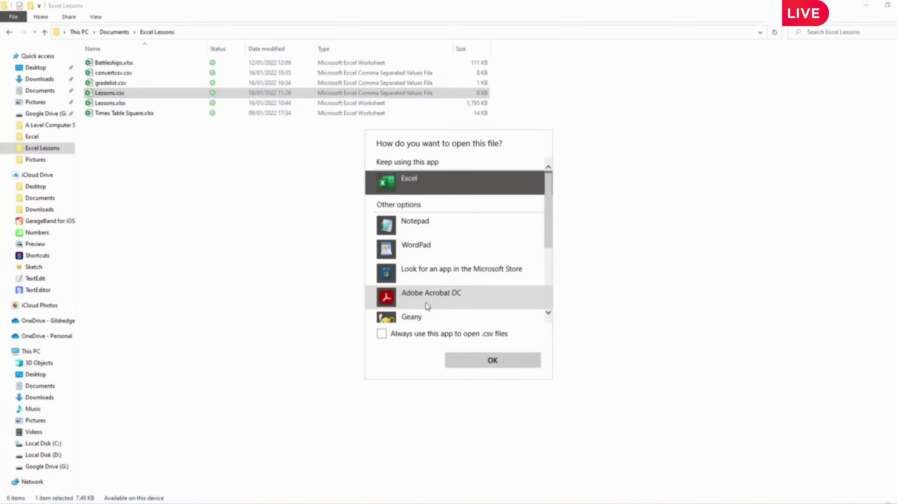
{"action": "scroll", "coordinate": [447, 263], "scroll_direction": "down", "scroll_amount": 1}
{"action": "scroll", "coordinate": [447, 262], "scroll_direction": "down", "scroll_amount": 3}
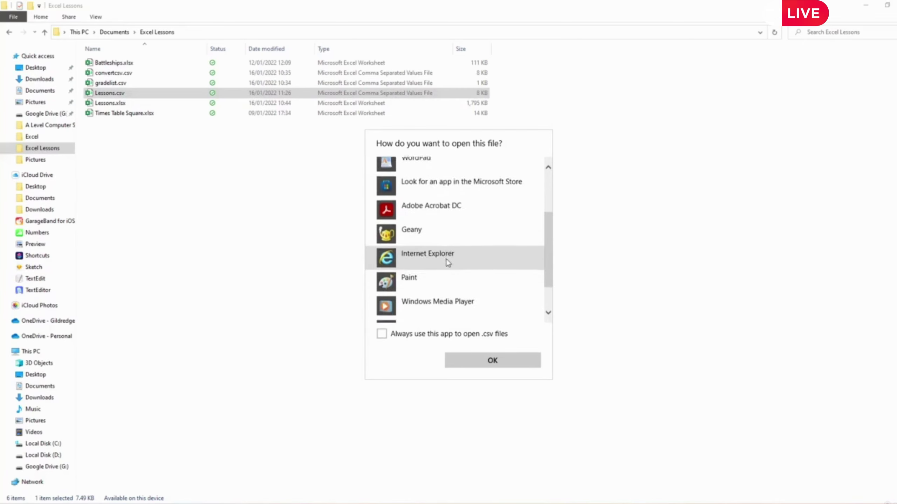
{"action": "scroll", "coordinate": [447, 262], "scroll_direction": "up", "scroll_amount": 4}
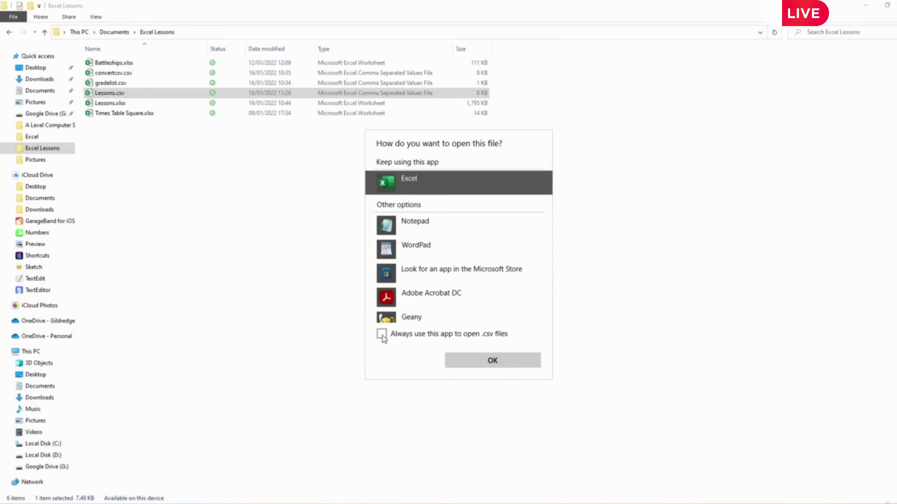
{"action": "left_click", "coordinate": [431, 232]}
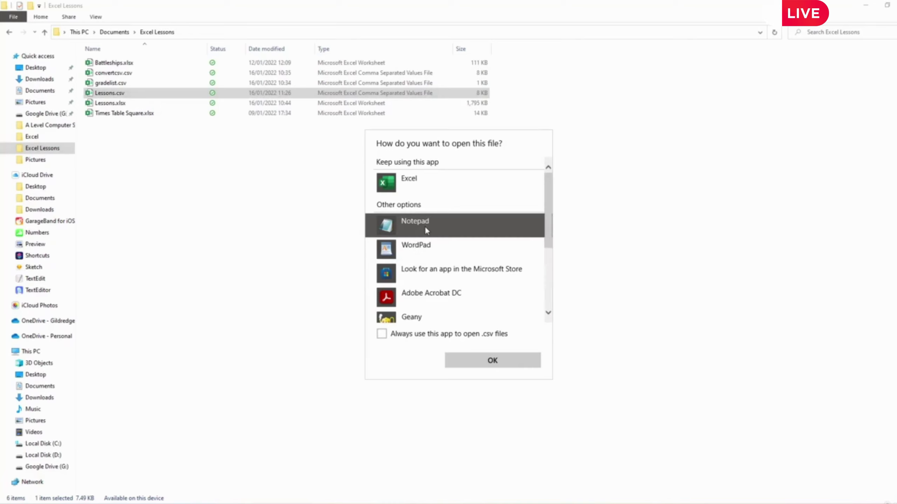
{"action": "left_click", "coordinate": [472, 360]}
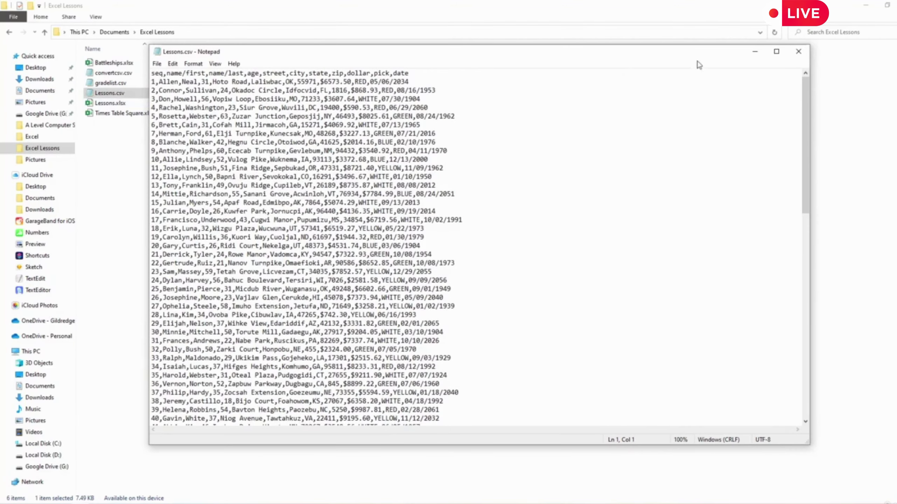
{"action": "left_click", "coordinate": [798, 51]}
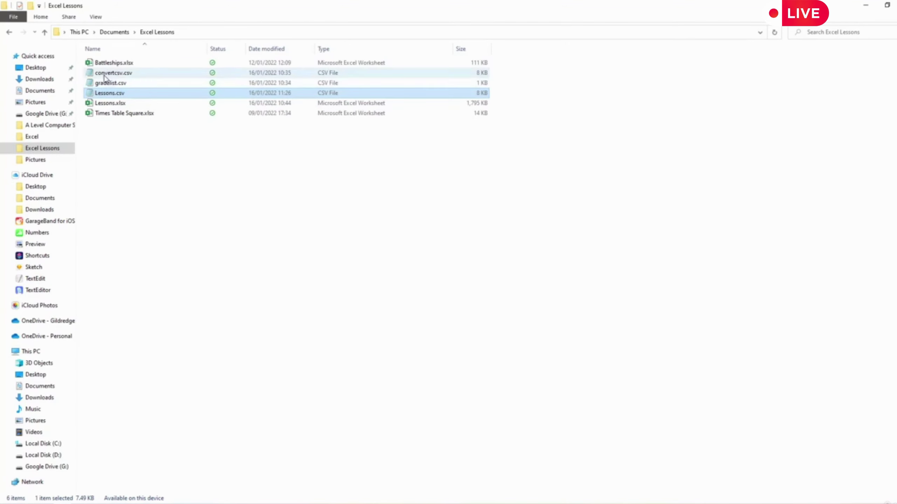
Restore Excel as the app always used to open .csv files through Lessons.csv, and dismiss the resulting message
{"action": "right_click", "coordinate": [107, 93]}
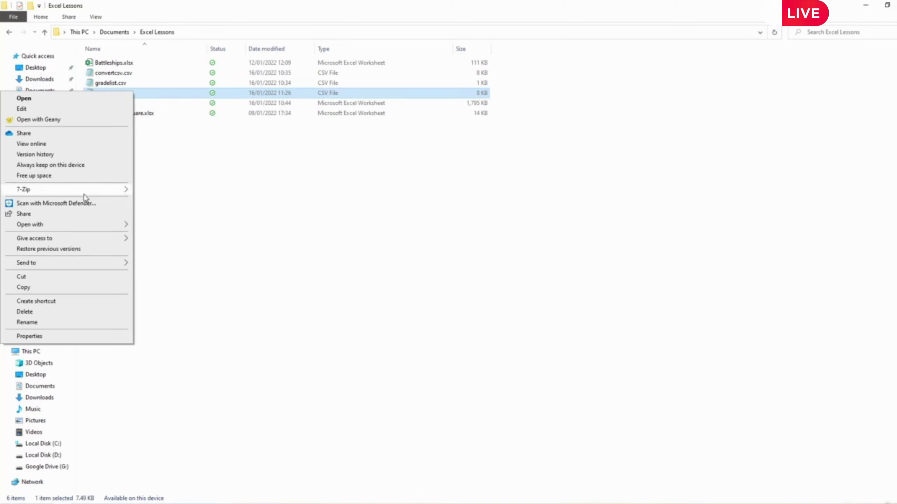
{"action": "mouse_move", "coordinate": [62, 230]}
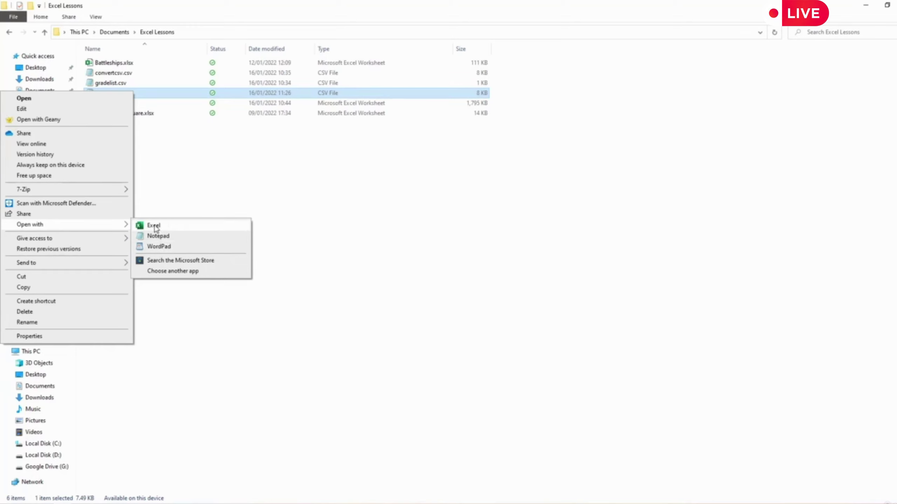
{"action": "left_click", "coordinate": [178, 272]}
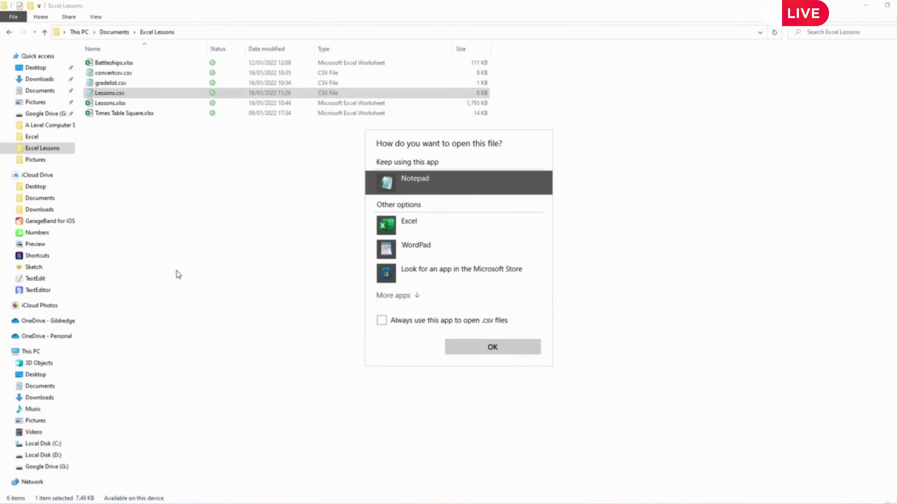
{"action": "left_click", "coordinate": [423, 227]}
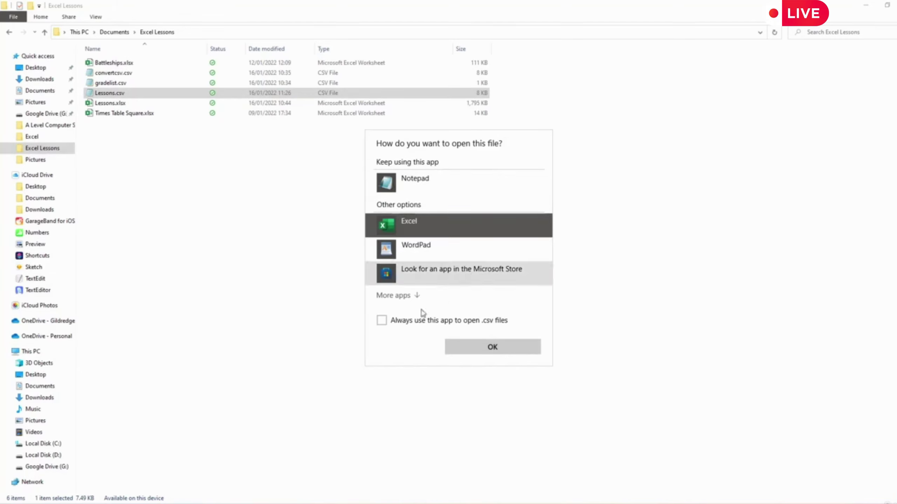
{"action": "left_click", "coordinate": [380, 321]}
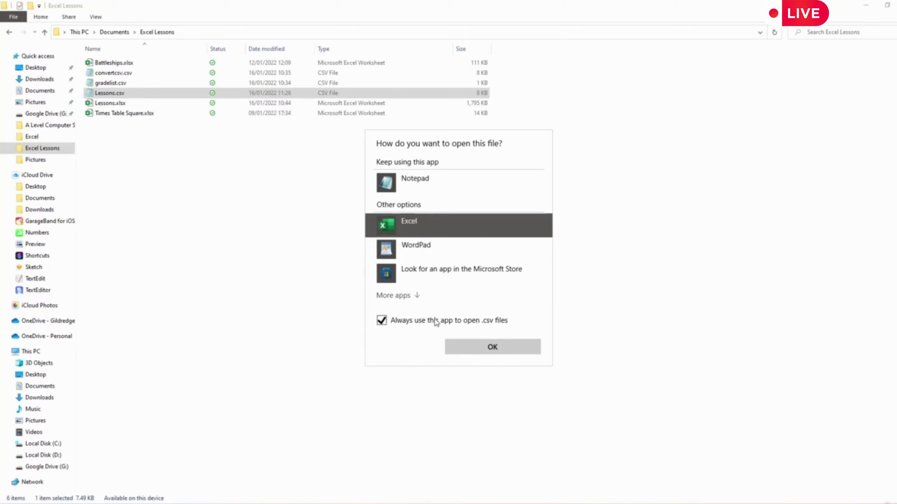
{"action": "left_click", "coordinate": [505, 350]}
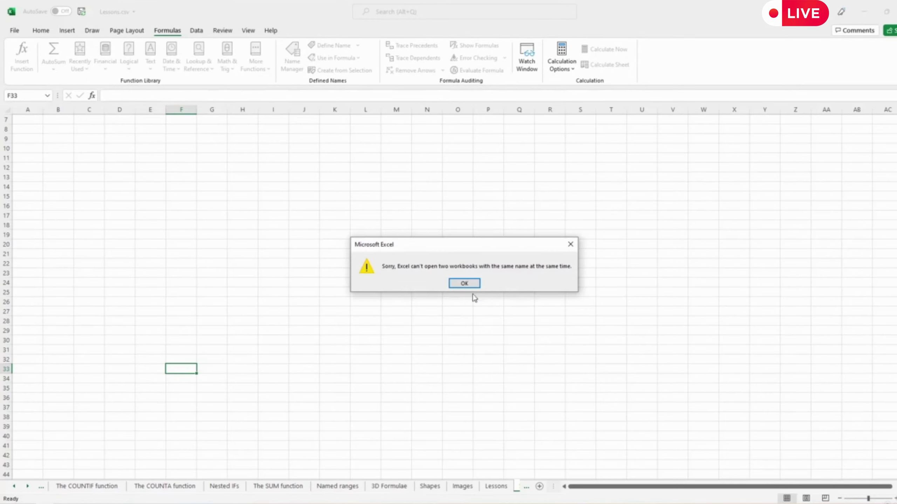
{"action": "left_click", "coordinate": [474, 285]}
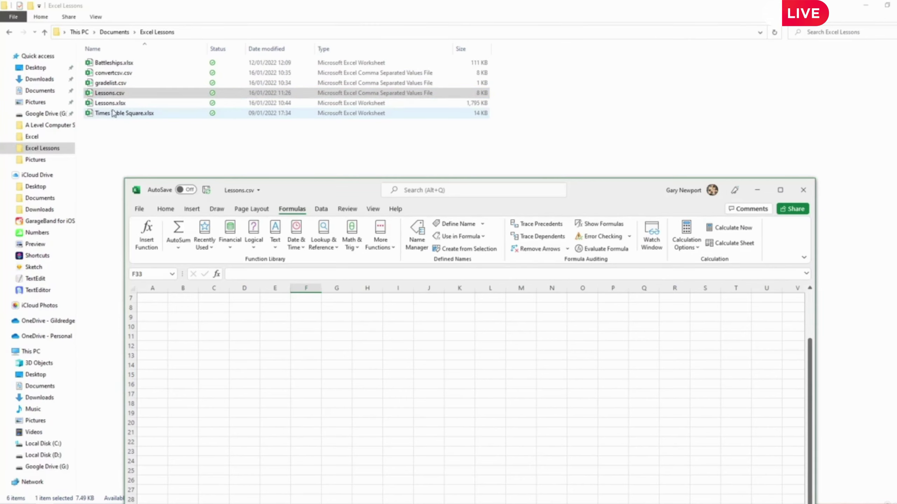
{"action": "left_click_drag", "start_coordinate": [580, 198], "coordinate": [575, 115]}
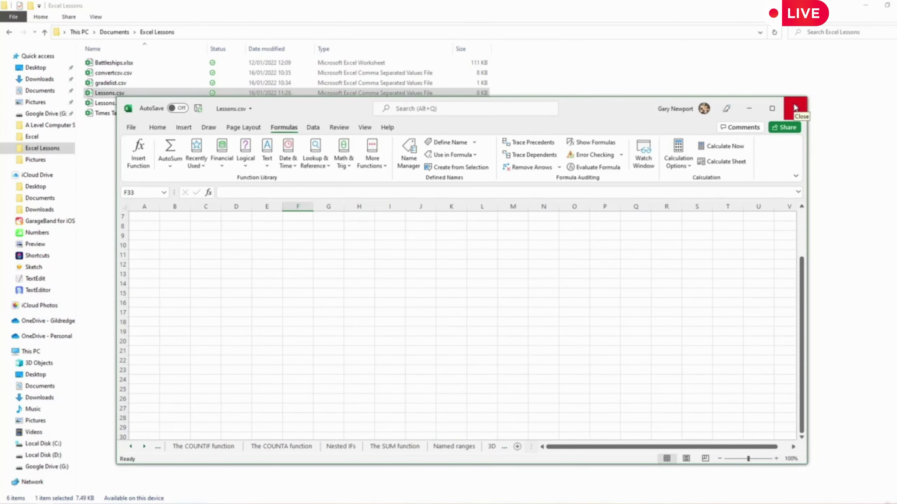
{"action": "left_click", "coordinate": [795, 108]}
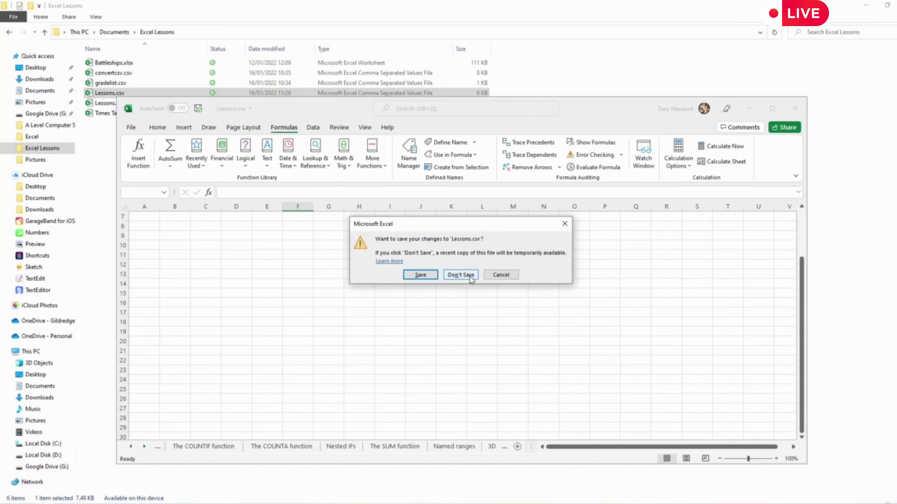
{"action": "left_click", "coordinate": [510, 278]}
Maximize the workbook window, display the Lessons sheet, and check the workbook's file name and location details
{"action": "left_click", "coordinate": [131, 127]}
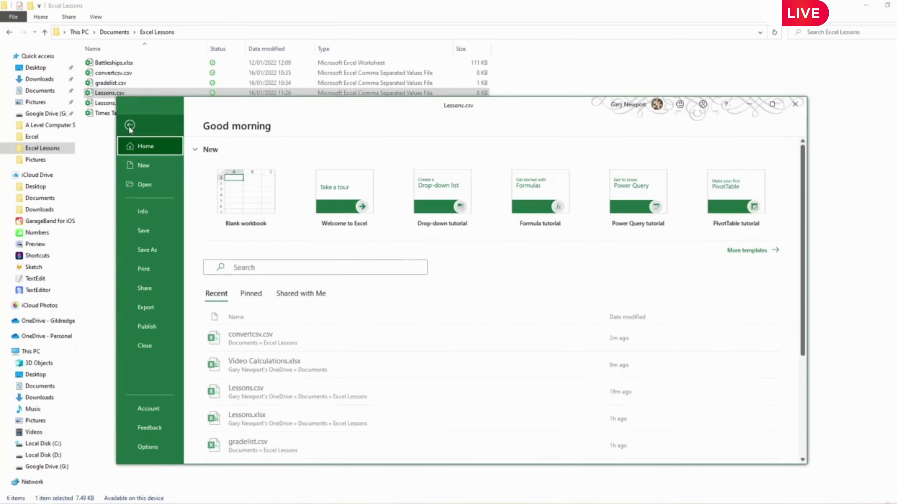
{"action": "double_click", "coordinate": [511, 113]}
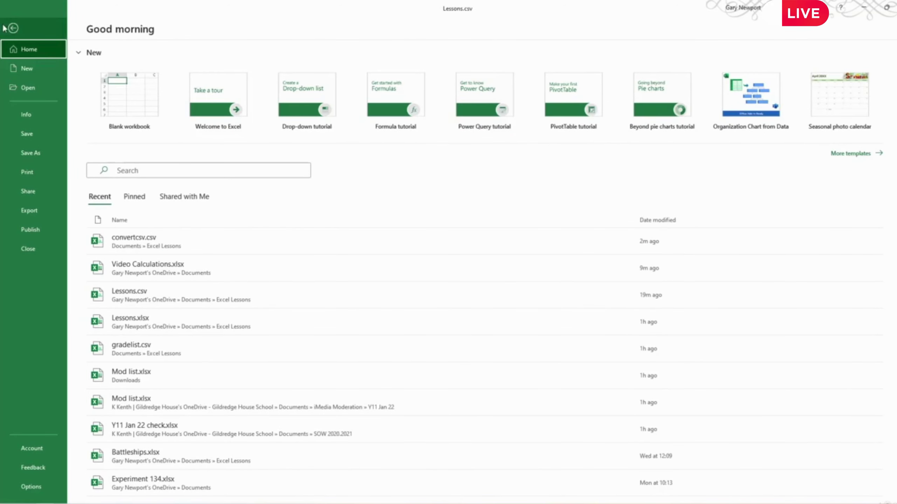
{"action": "left_click", "coordinate": [10, 30]}
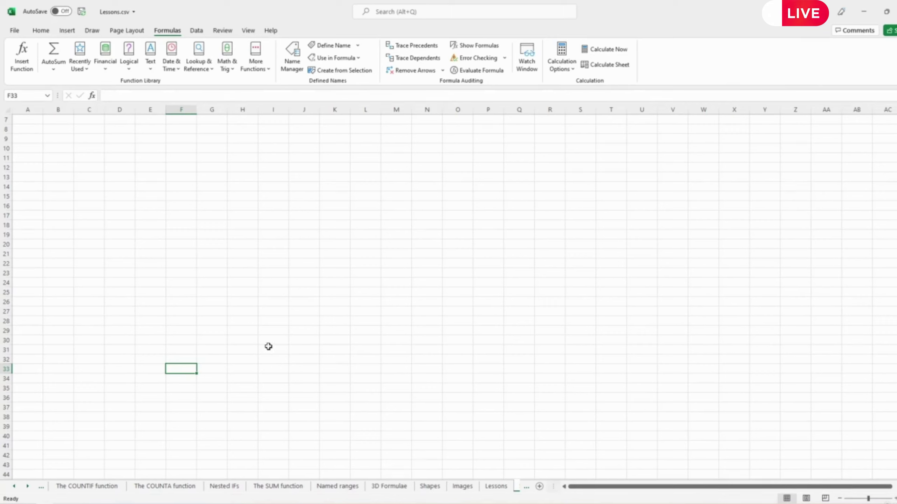
{"action": "left_click", "coordinate": [492, 487]}
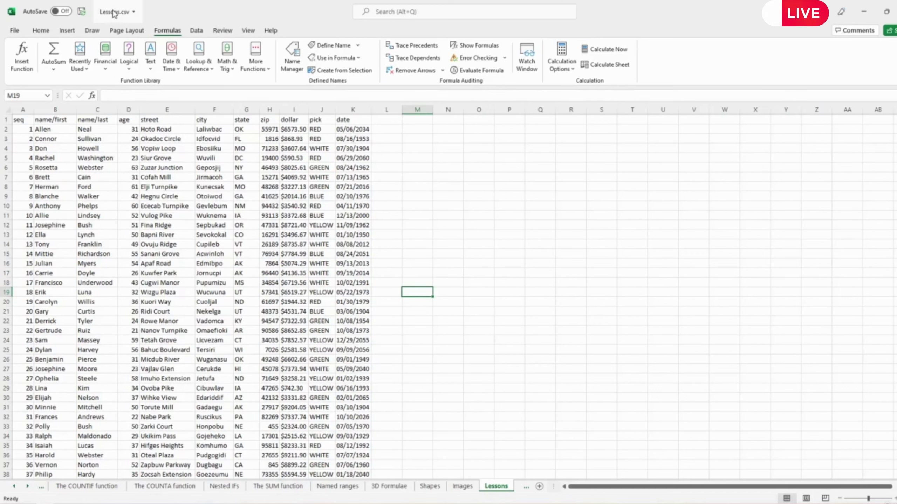
{"action": "left_click", "coordinate": [132, 13]}
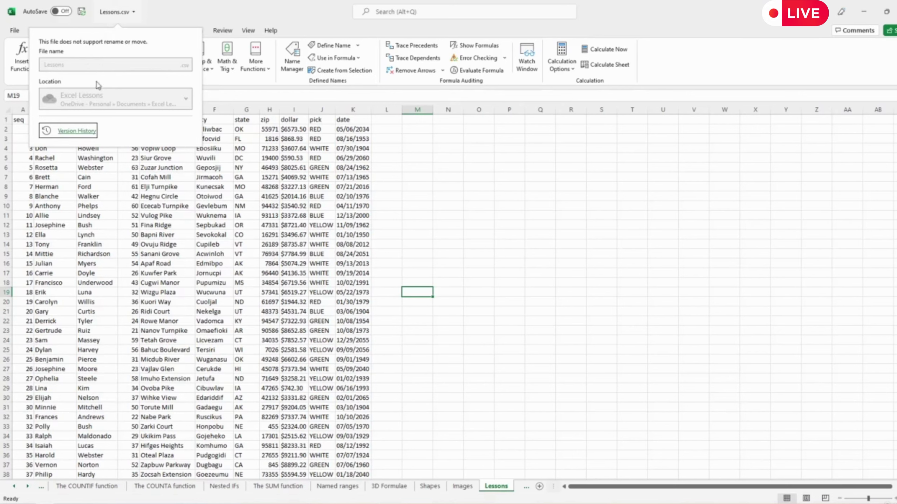
{"action": "left_click", "coordinate": [116, 11]}
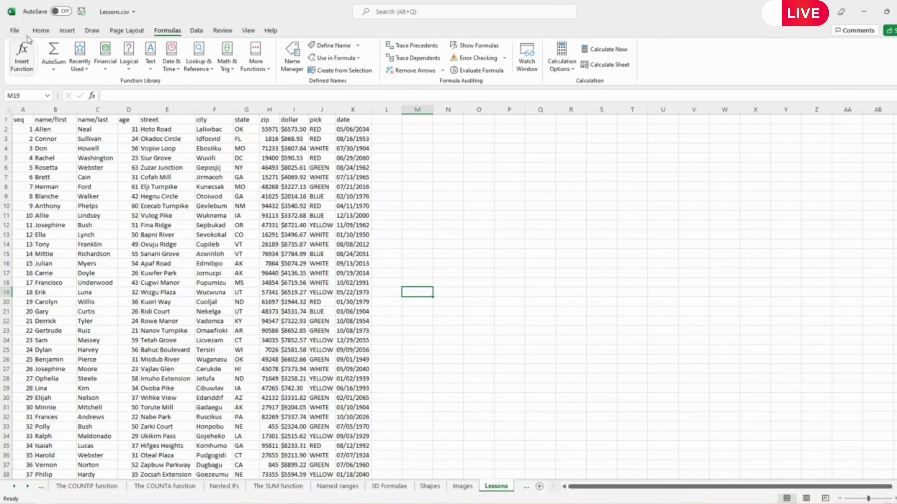
Save the workbook as Lessons in Excel Workbook (*.xlsx) format in the Excel Lessons folder, replacing the existing file
{"action": "left_click", "coordinate": [14, 30]}
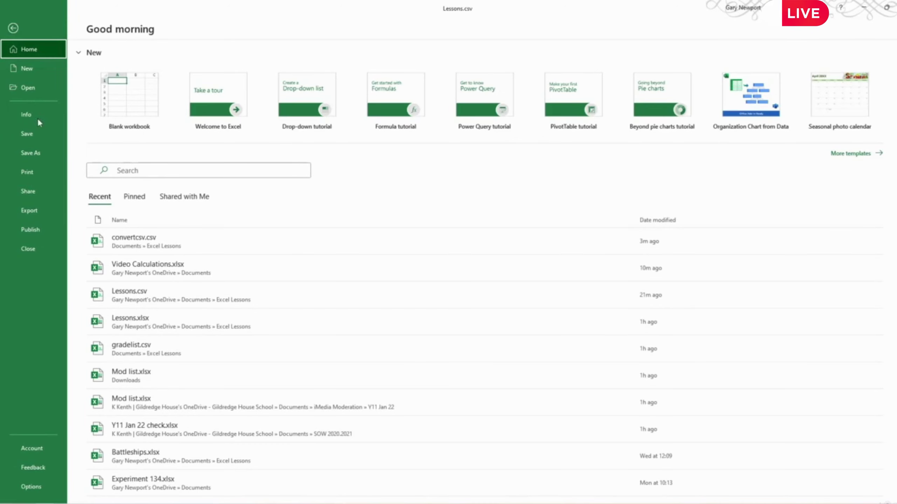
{"action": "left_click", "coordinate": [36, 154]}
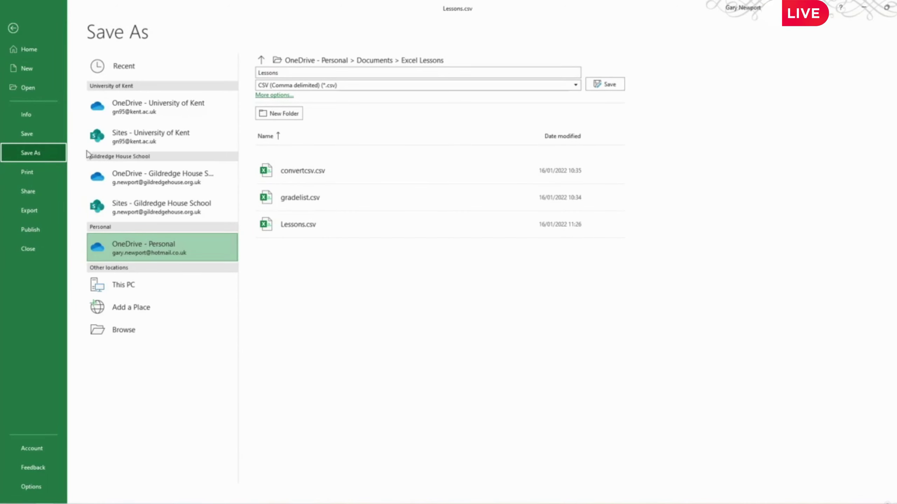
{"action": "left_click", "coordinate": [577, 86]}
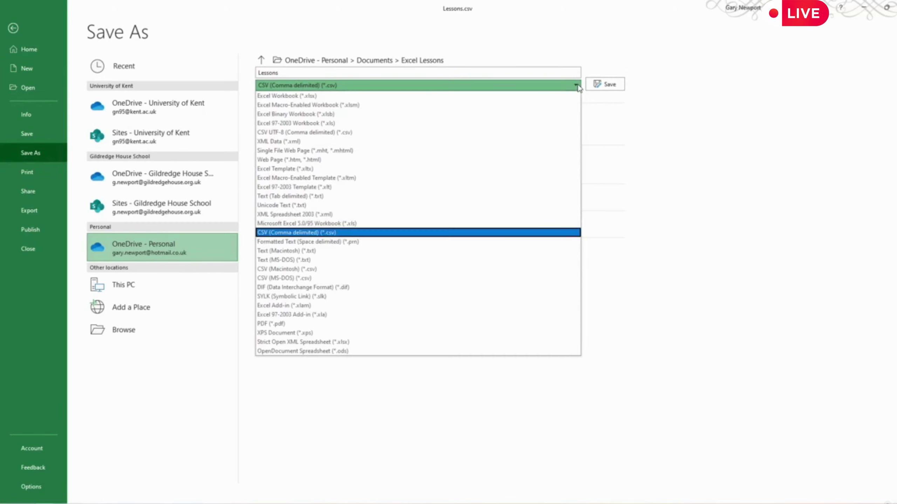
{"action": "left_click", "coordinate": [308, 98]}
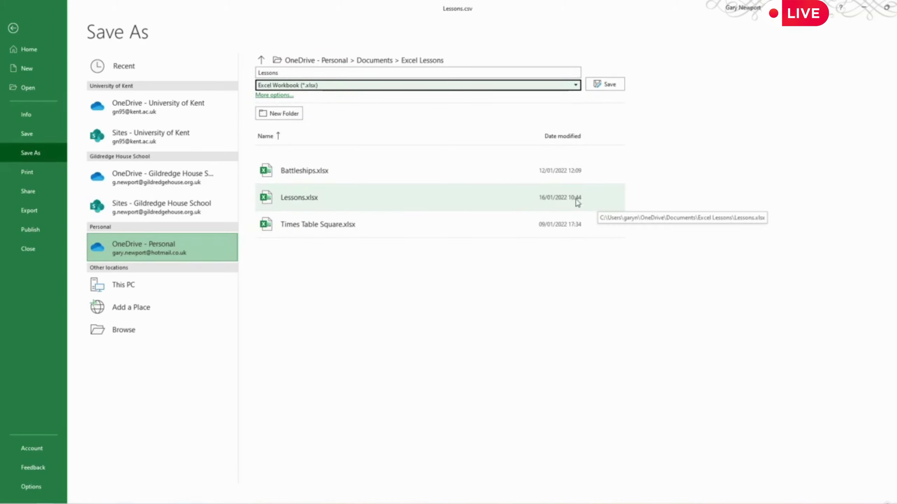
{"action": "left_click", "coordinate": [611, 85]}
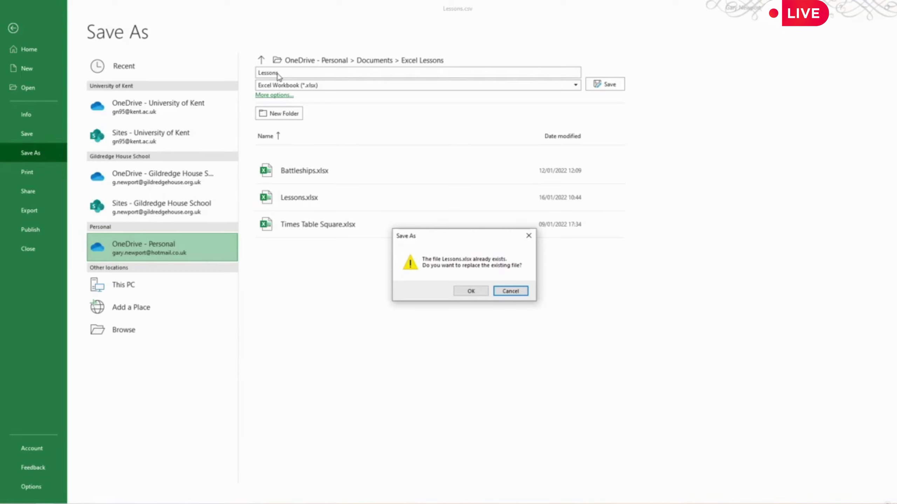
{"action": "left_click", "coordinate": [469, 292]}
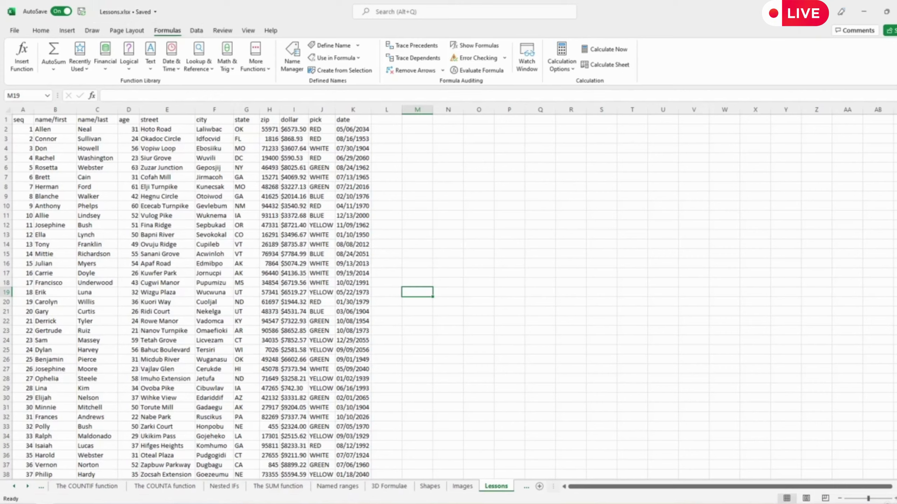
Switch to File Explorer's Excel Lessons folder and open Lessons.csv in Excel
{"action": "left_click", "coordinate": [103, 503]}
{"action": "left_click", "coordinate": [168, 276]}
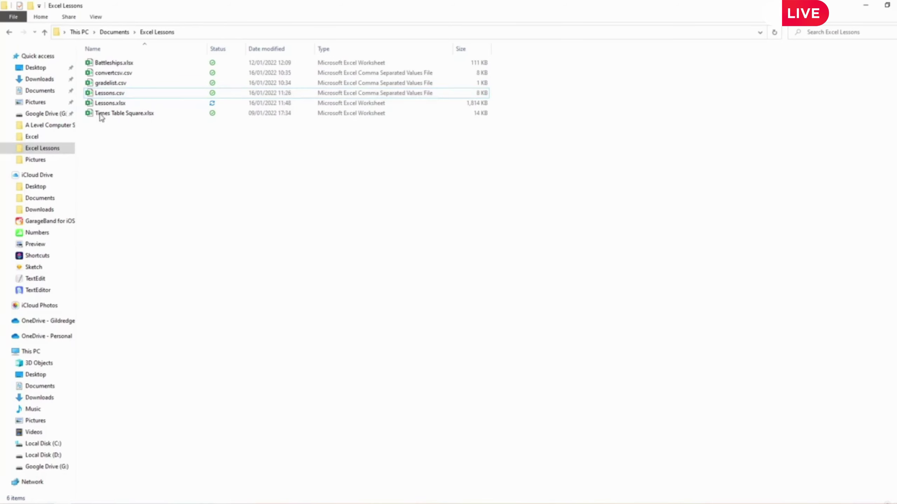
{"action": "left_click", "coordinate": [103, 95]}
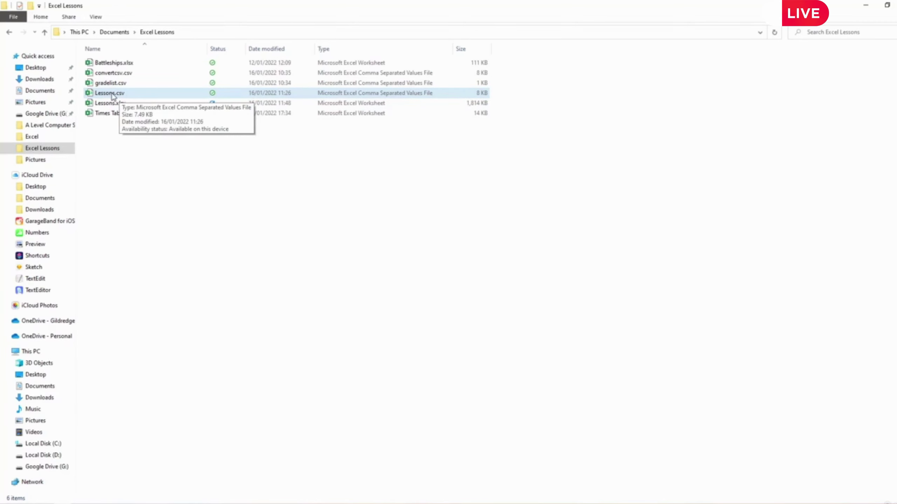
{"action": "left_click", "coordinate": [112, 96]}
{"action": "double_click", "coordinate": [113, 96]}
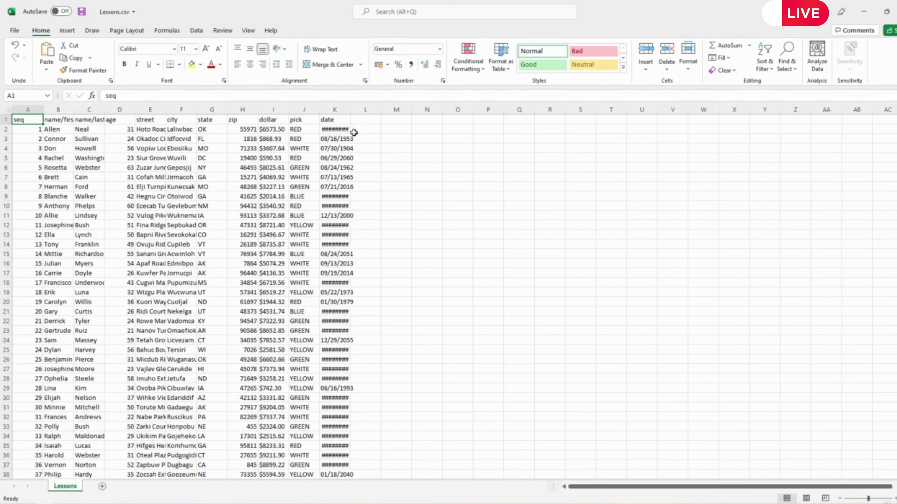
Widen date column K in Lessons.csv and add two blank sheets, Sheet1 and Sheet2
{"action": "left_click_drag", "start_coordinate": [351, 107], "coordinate": [371, 107]}
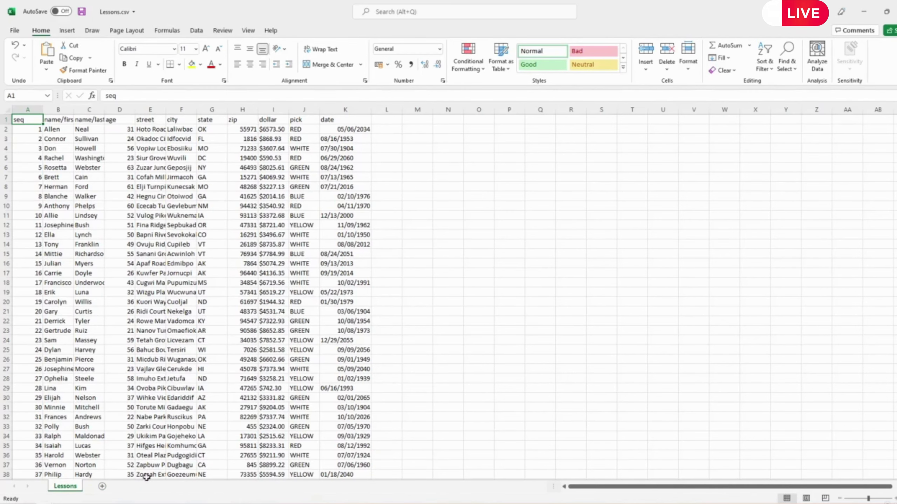
{"action": "left_click", "coordinate": [119, 486]}
{"action": "left_click", "coordinate": [133, 487]}
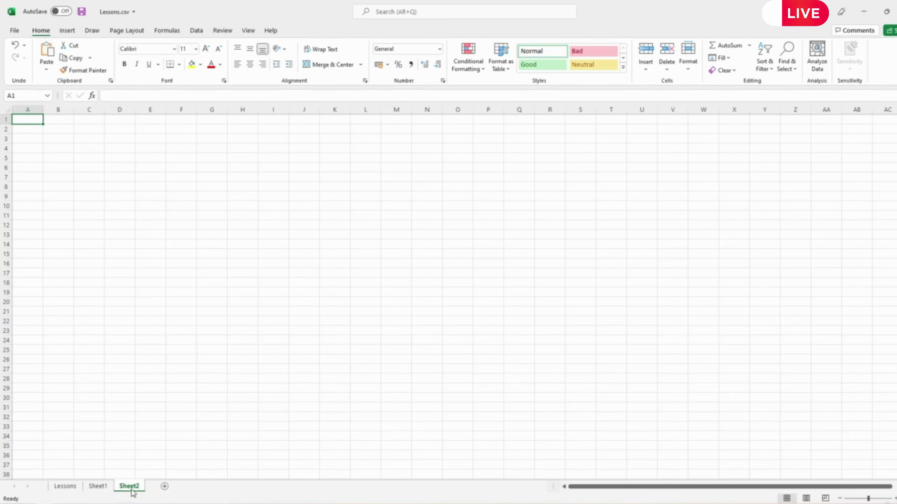
{"action": "left_click", "coordinate": [14, 31]}
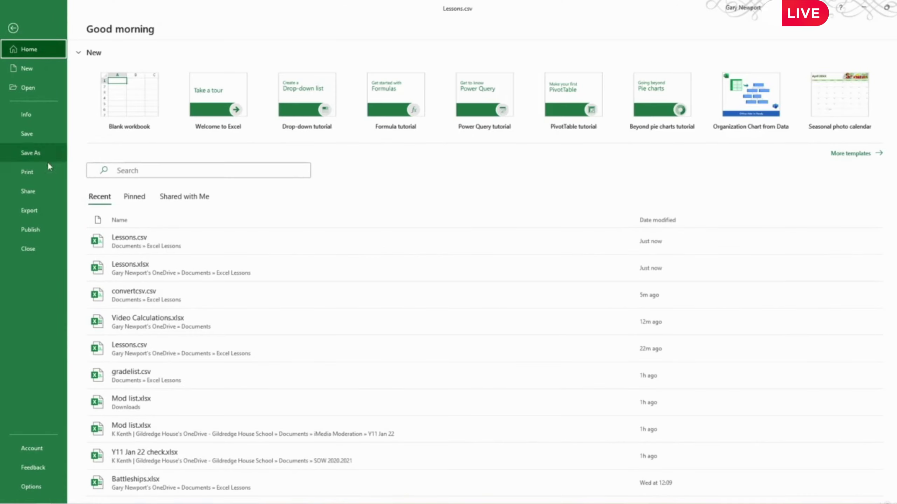
{"action": "left_click", "coordinate": [40, 209]}
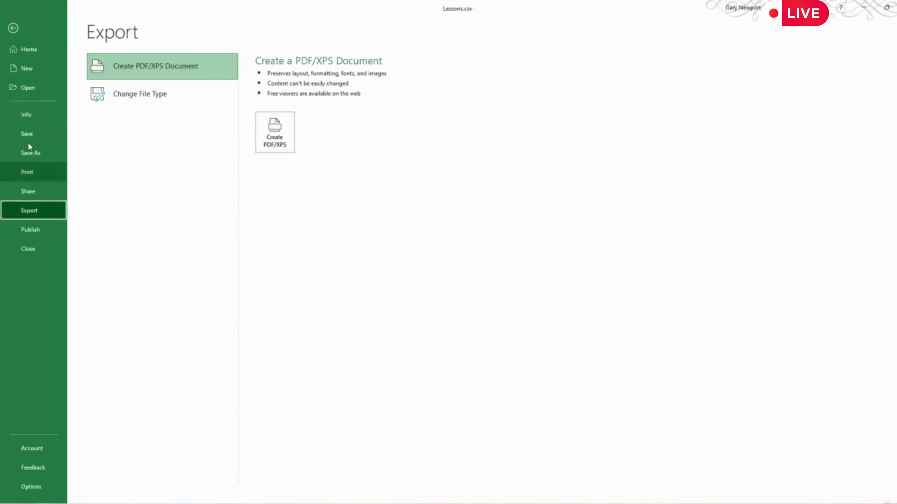
{"action": "left_click", "coordinate": [155, 93]}
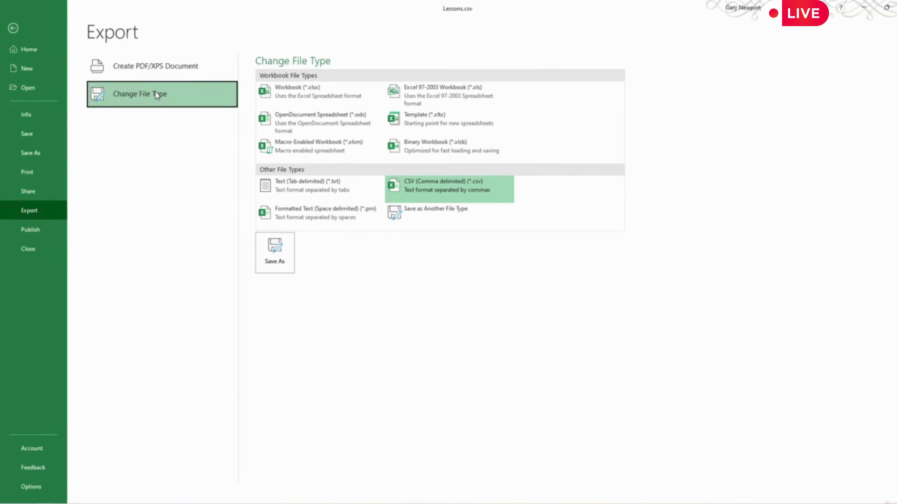
{"action": "left_click", "coordinate": [400, 187]}
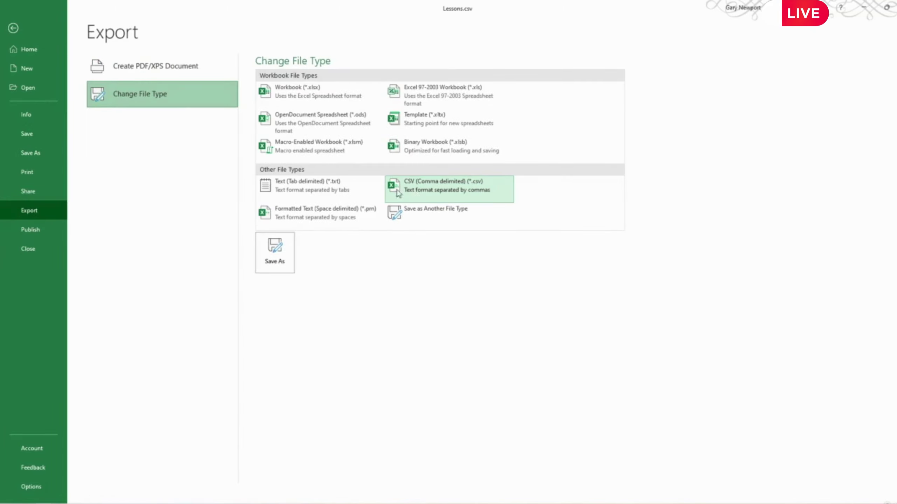
{"action": "left_click", "coordinate": [276, 252]}
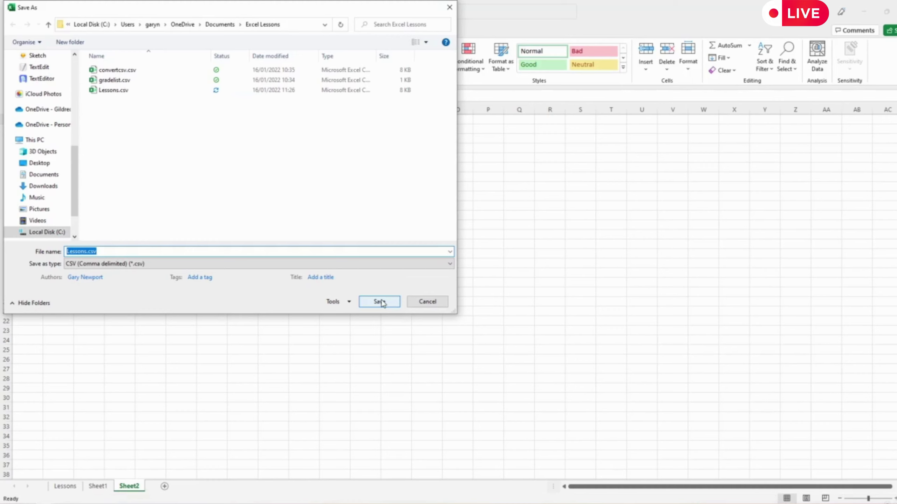
{"action": "left_click", "coordinate": [412, 307]}
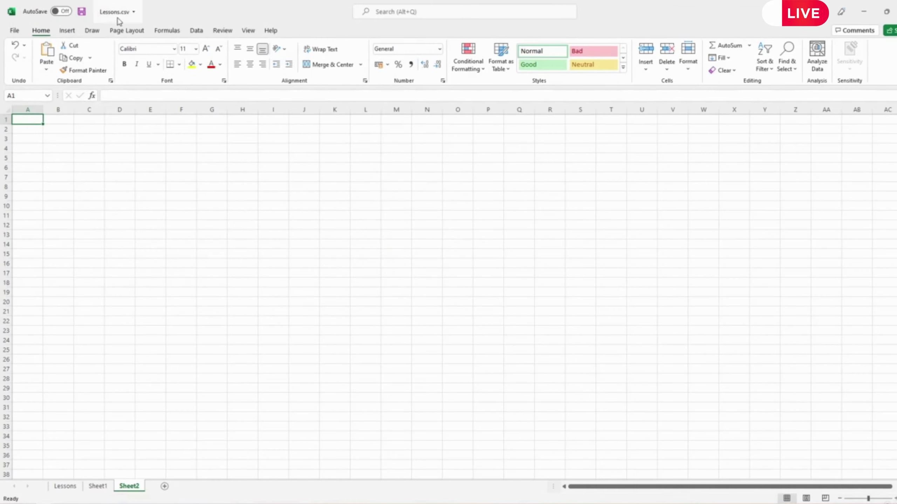
Save Lessons.csv with the blank Sheet2 active, and close it, saving changes again
{"action": "left_click", "coordinate": [15, 31]}
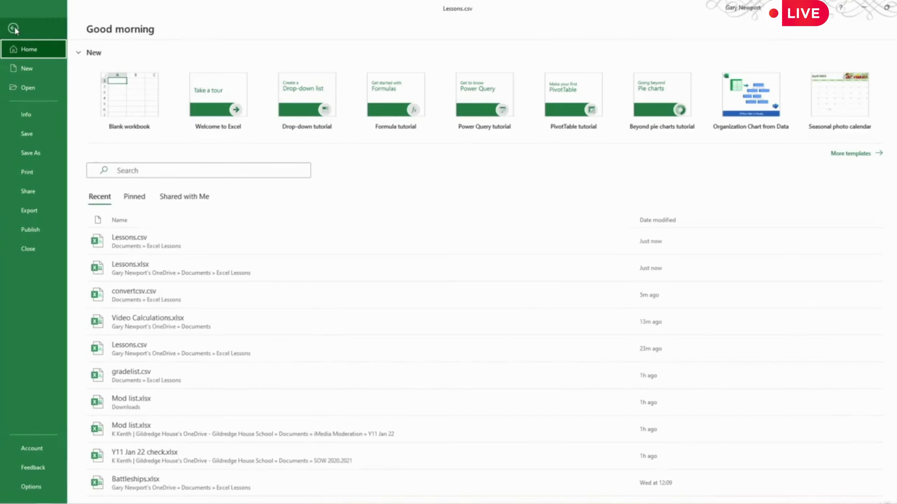
{"action": "left_click", "coordinate": [30, 135]}
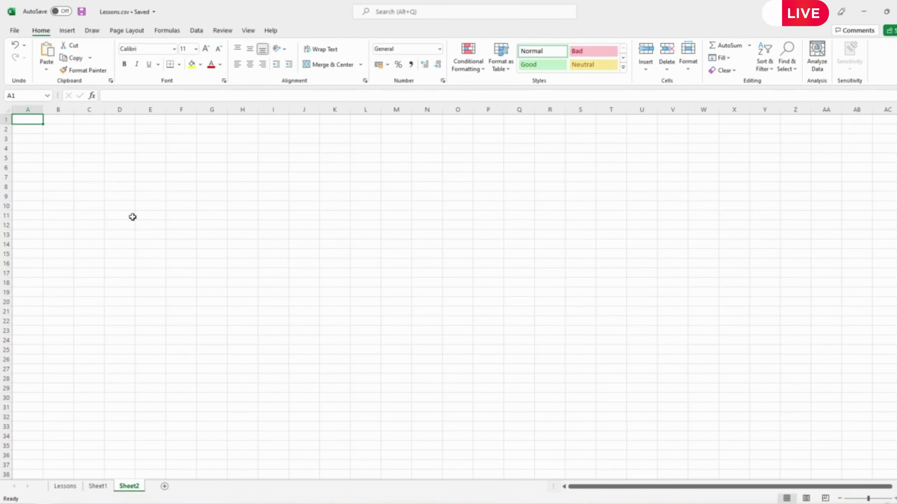
{"action": "left_click", "coordinate": [896, 11]}
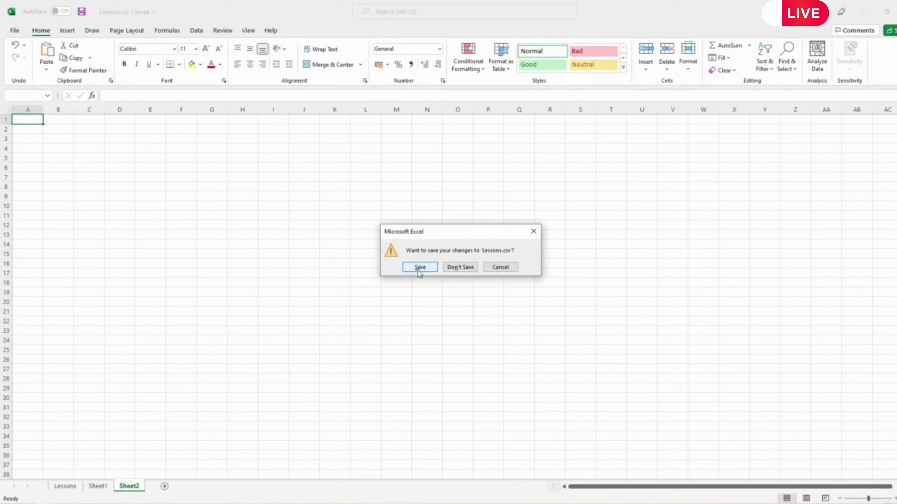
{"action": "left_click", "coordinate": [419, 268]}
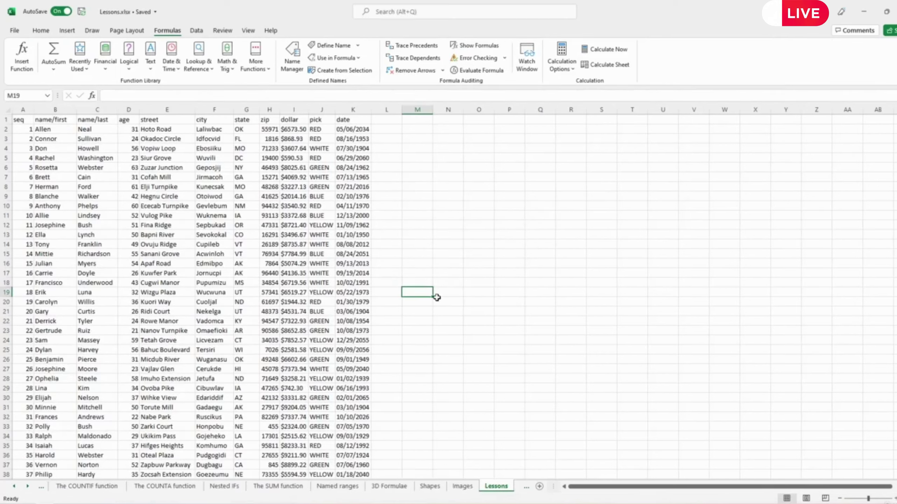
Minimize the workbook, open Lessons.csv from the Excel Lessons folder in Notepad to inspect its contents, and close Notepad
{"action": "left_click", "coordinate": [863, 11]}
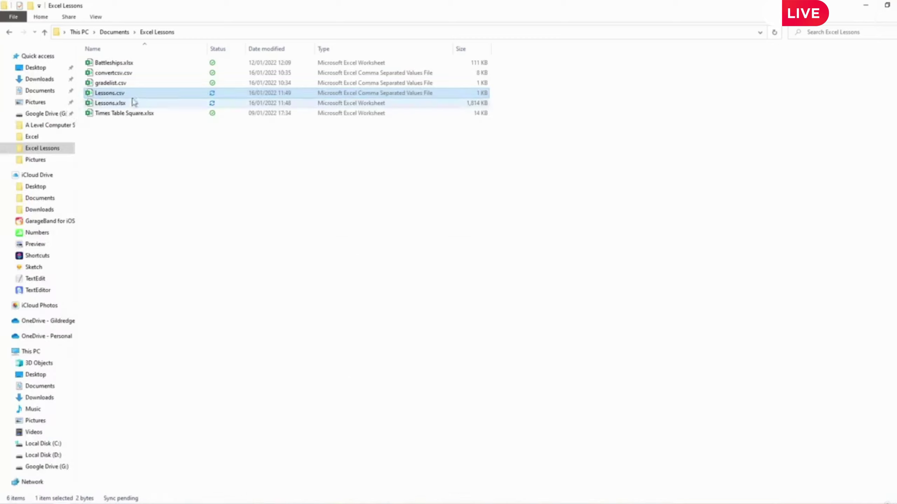
{"action": "right_click", "coordinate": [111, 96]}
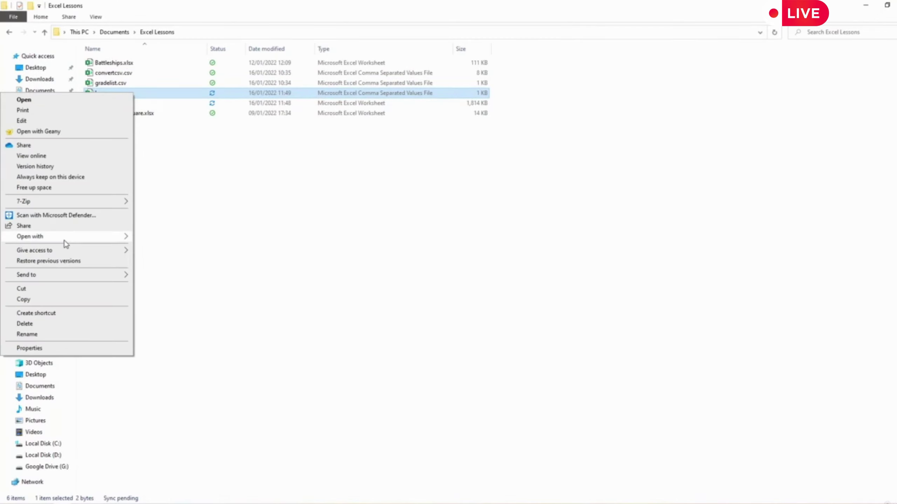
{"action": "mouse_move", "coordinate": [67, 238]}
{"action": "left_click", "coordinate": [166, 250]}
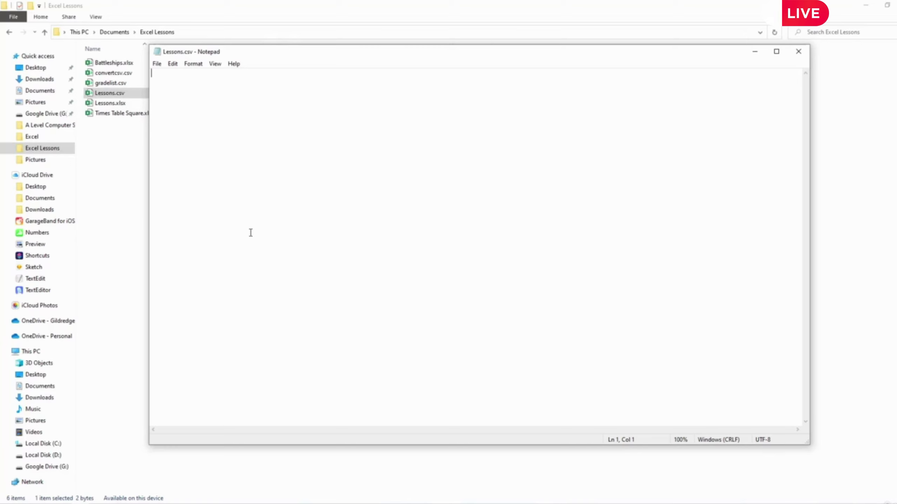
{"action": "left_click", "coordinate": [798, 52]}
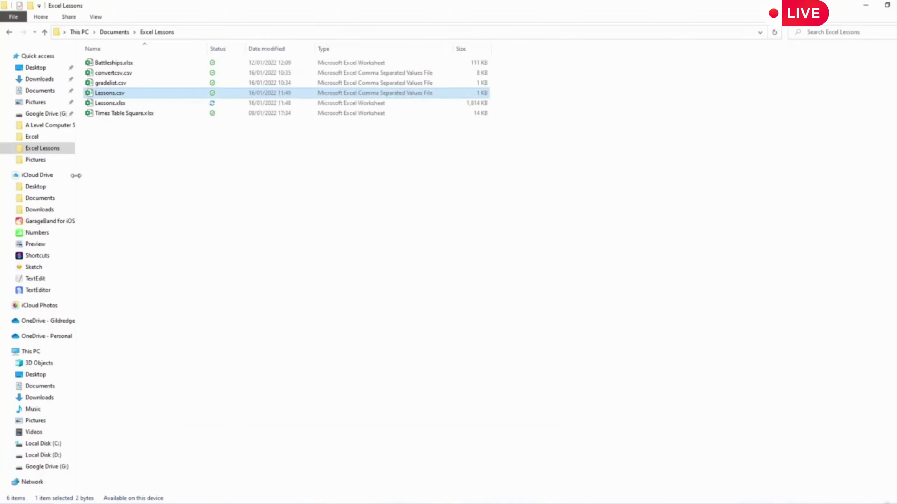
Open convertcsv.csv from the Excel Lessons folder and review its rows down to the last record
{"action": "left_click", "coordinate": [106, 73]}
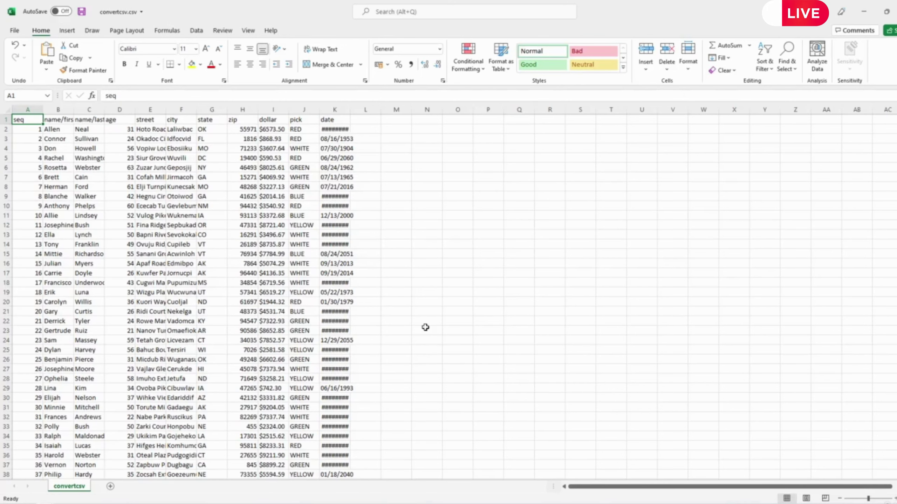
{"action": "scroll", "coordinate": [385, 318], "scroll_direction": "down", "scroll_amount": 13}
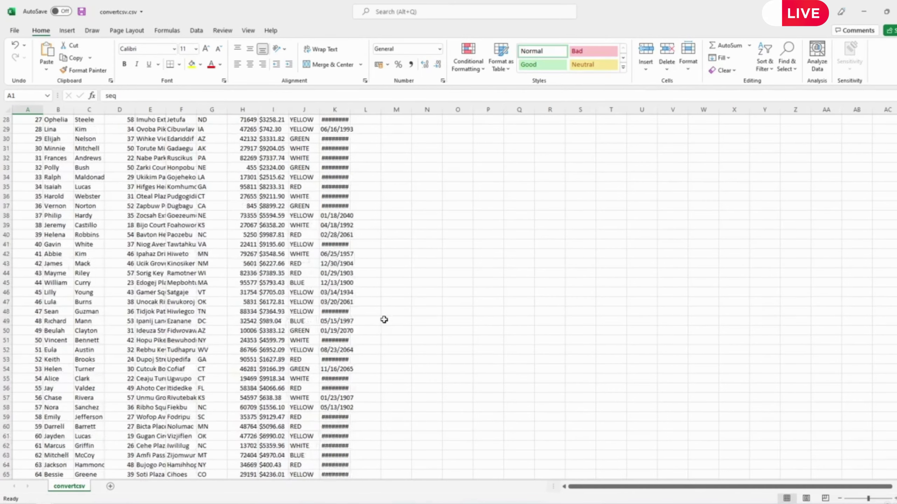
{"action": "scroll", "coordinate": [384, 317], "scroll_direction": "down", "scroll_amount": 10}
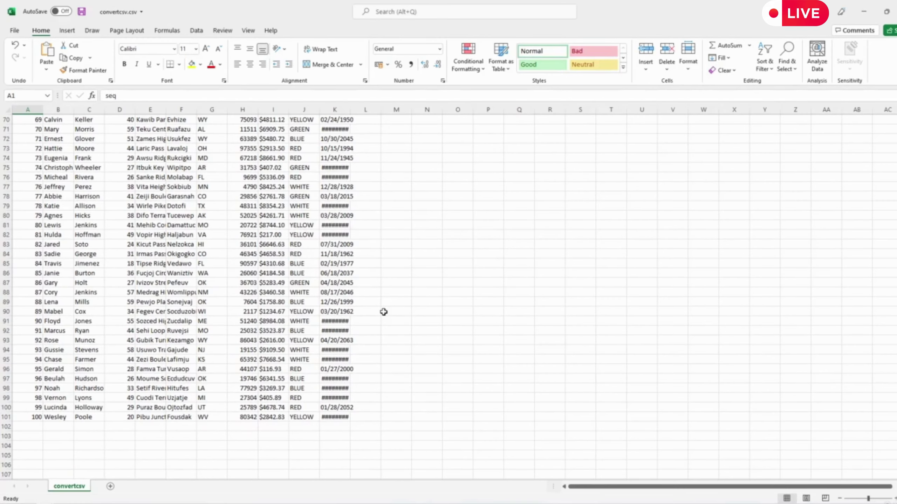
{"action": "scroll", "coordinate": [384, 312], "scroll_direction": "up", "scroll_amount": 20}
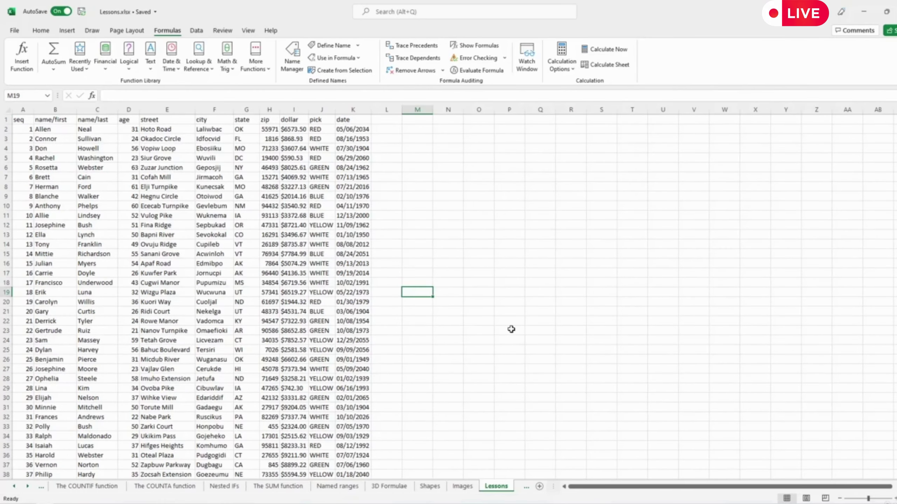
Add a blank sheet to Lessons.xlsx after the Lessons sheet and start a Text/CSV import of convertcsv.csv
{"action": "key", "text": "alt+Tab"}
{"action": "left_click", "coordinate": [539, 488]}
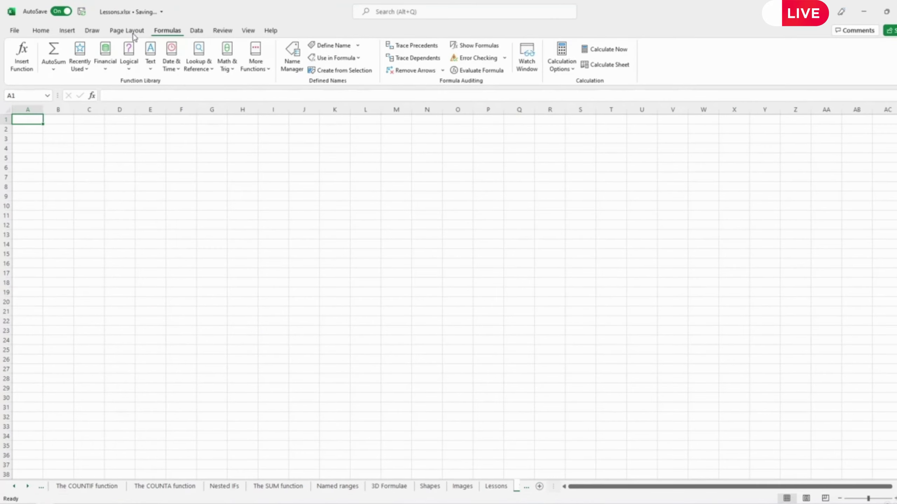
{"action": "left_click", "coordinate": [195, 31]}
{"action": "left_click", "coordinate": [25, 69]}
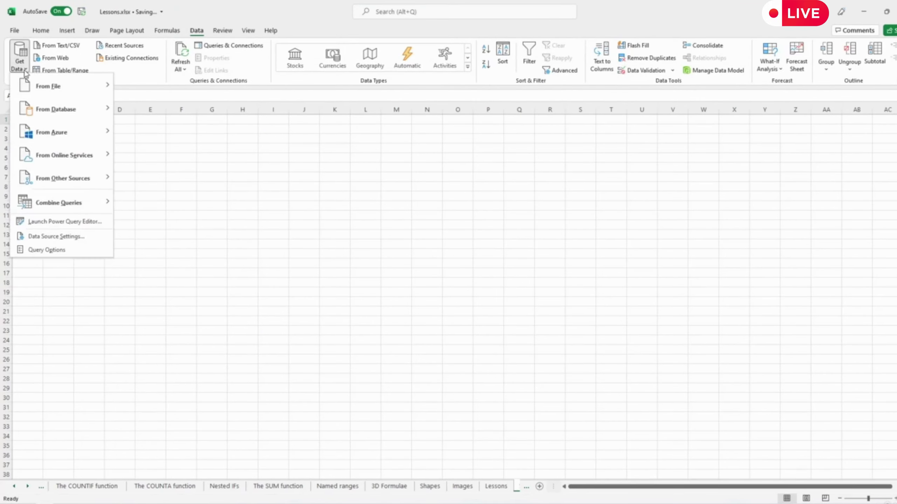
{"action": "mouse_move", "coordinate": [50, 88]}
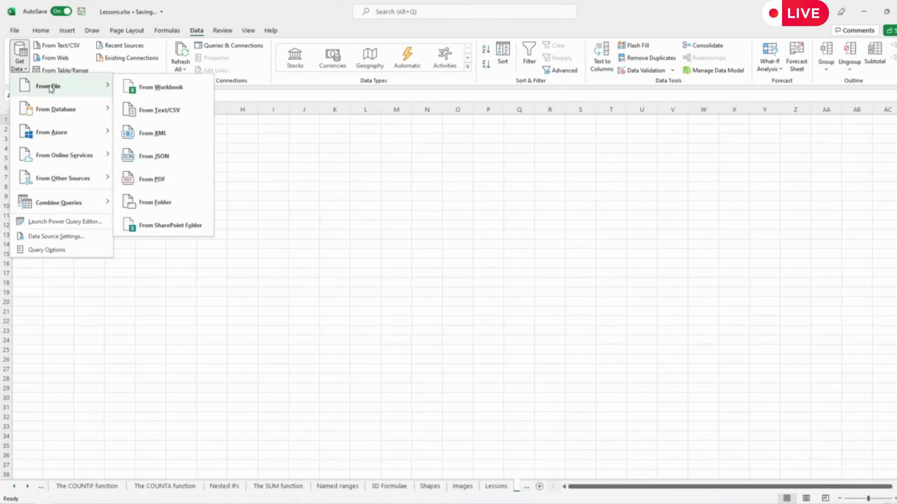
{"action": "left_click", "coordinate": [170, 113]}
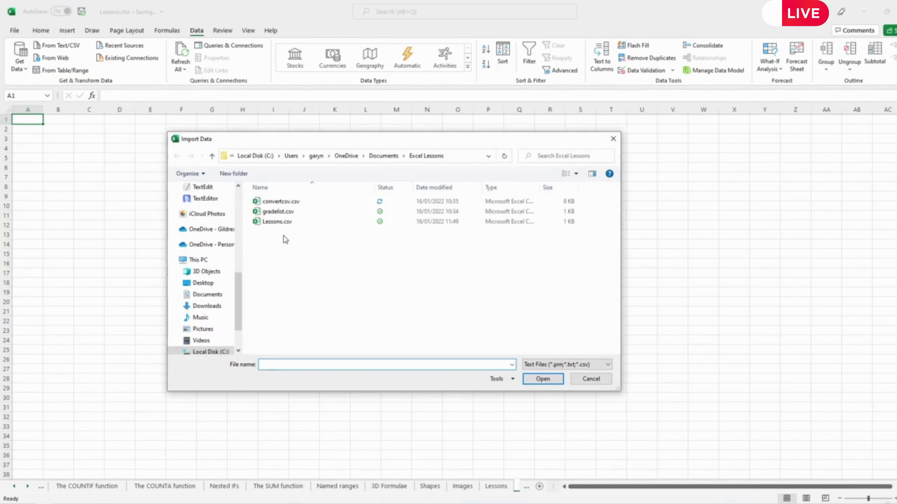
{"action": "left_click", "coordinate": [277, 204]}
{"action": "double_click", "coordinate": [278, 201]}
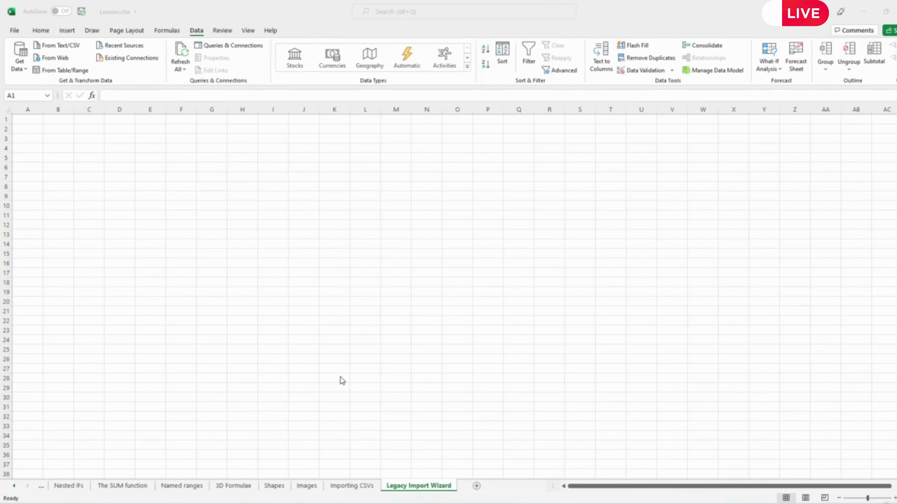
Review the data on the Importing CSVs sheet and return to the empty Legacy Import Wizard sheet
{"action": "left_click", "coordinate": [340, 377]}
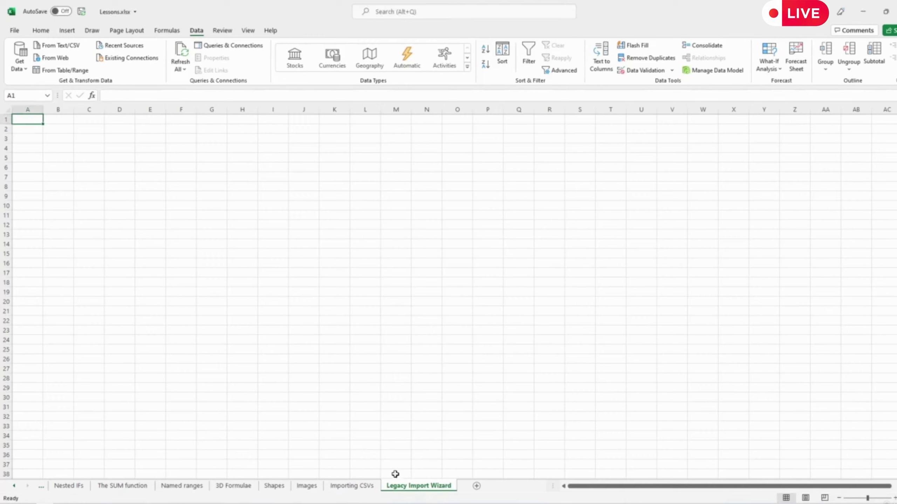
{"action": "left_click", "coordinate": [353, 487]}
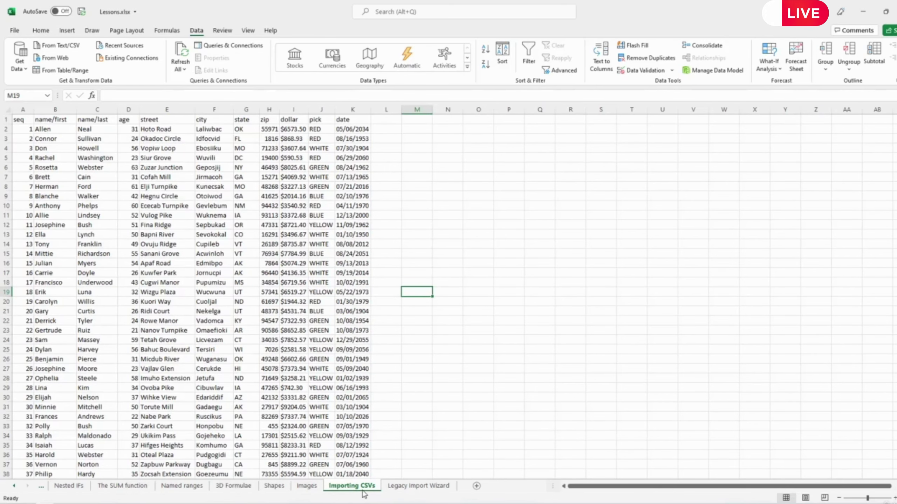
{"action": "left_click", "coordinate": [420, 487]}
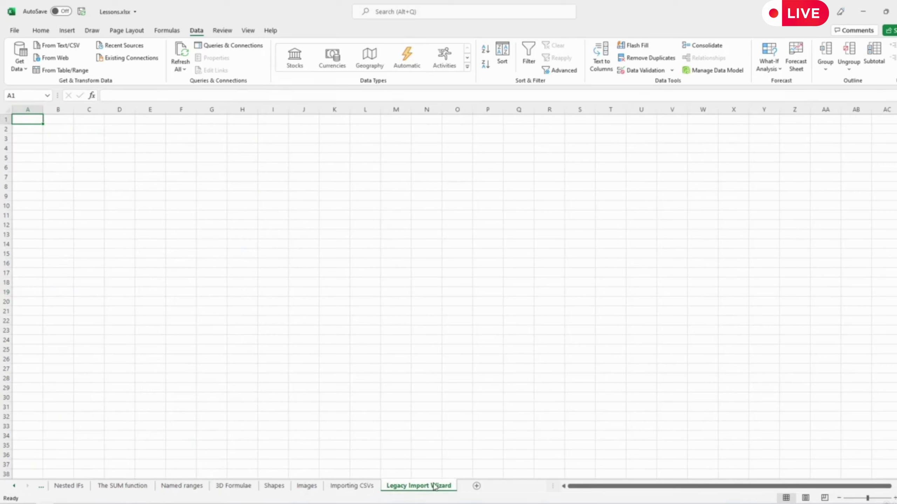
Preview the Text/CSV import of convertcsv.csv from the Legacy Import Wizard sheet, cancel it, and select cell A1
{"action": "left_click", "coordinate": [24, 69]}
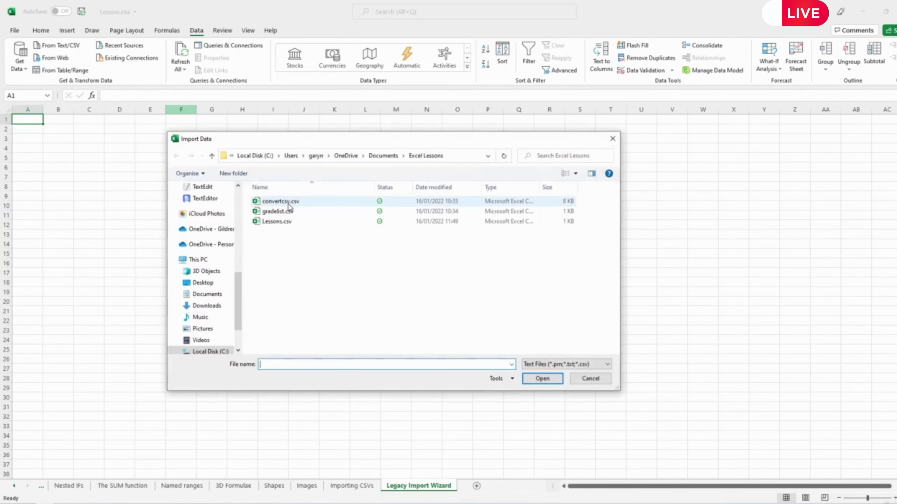
{"action": "double_click", "coordinate": [280, 201]}
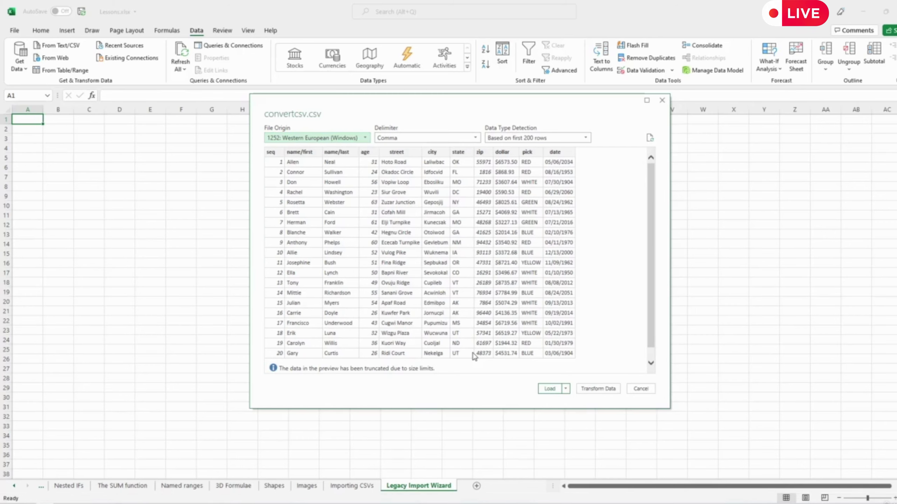
{"action": "left_click", "coordinate": [640, 389]}
{"action": "left_click", "coordinate": [350, 349]}
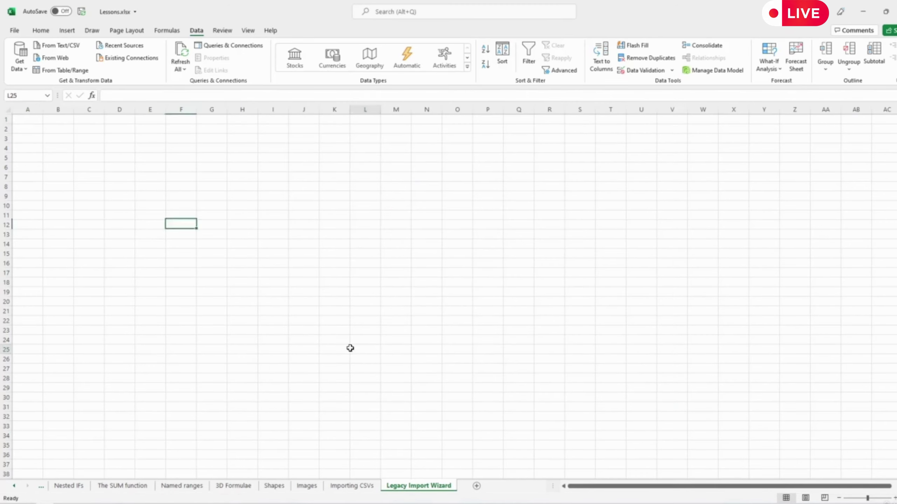
{"action": "left_click", "coordinate": [37, 122]}
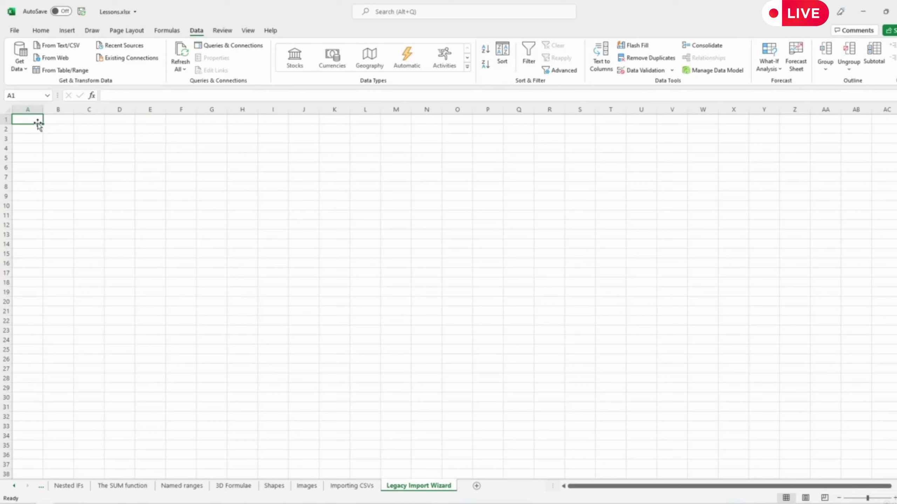
Enable the From Text (Legacy) data import wizard in the Excel data options
{"action": "left_click", "coordinate": [14, 30]}
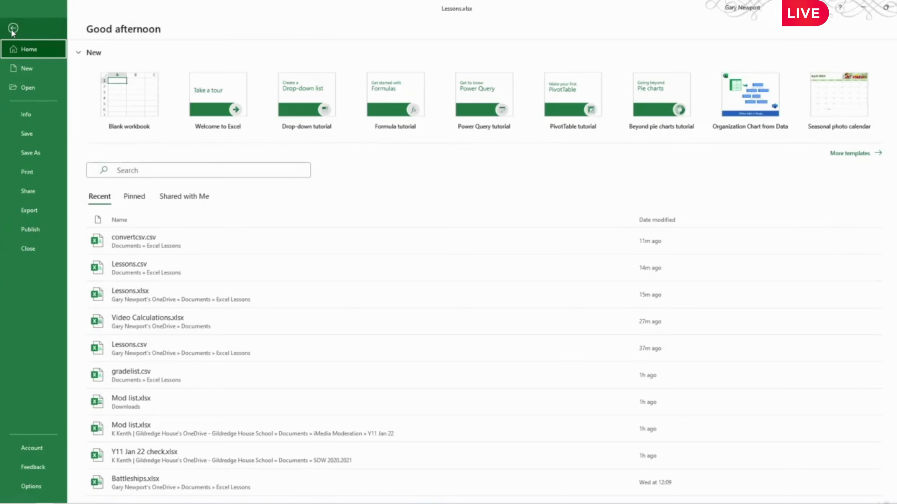
{"action": "left_click", "coordinate": [35, 487]}
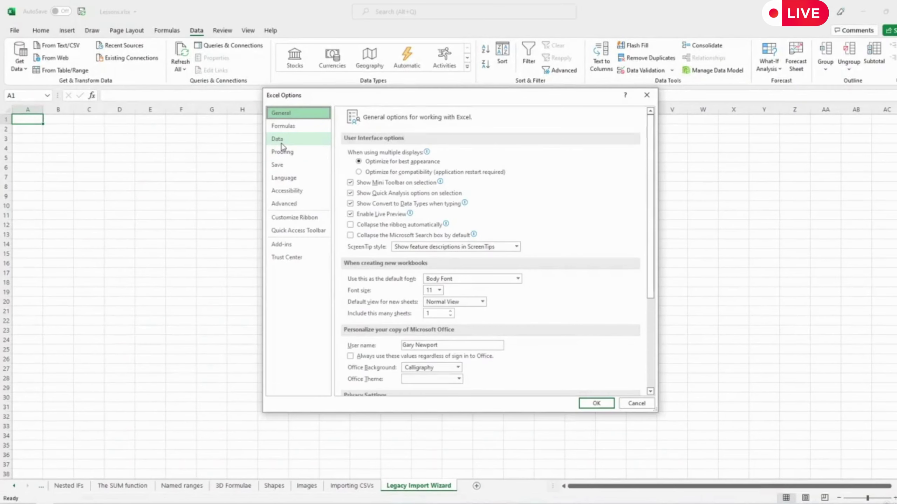
{"action": "left_click", "coordinate": [282, 148]}
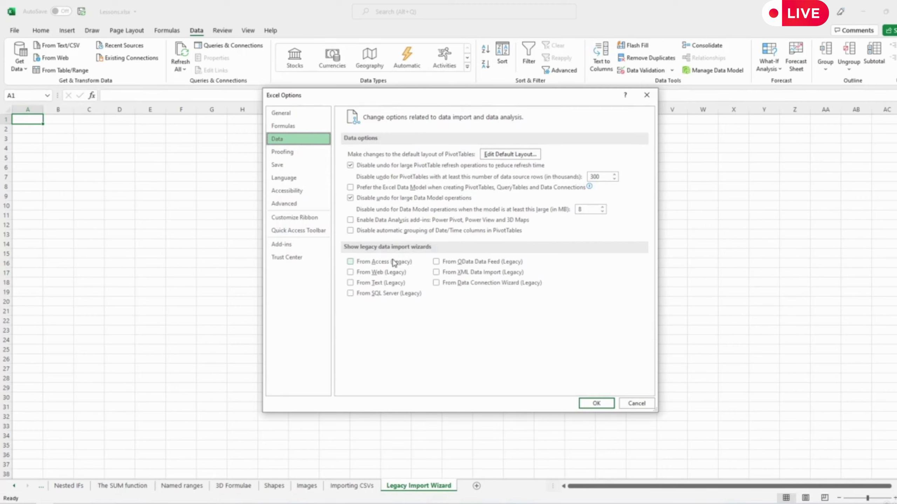
{"action": "left_click", "coordinate": [350, 283]}
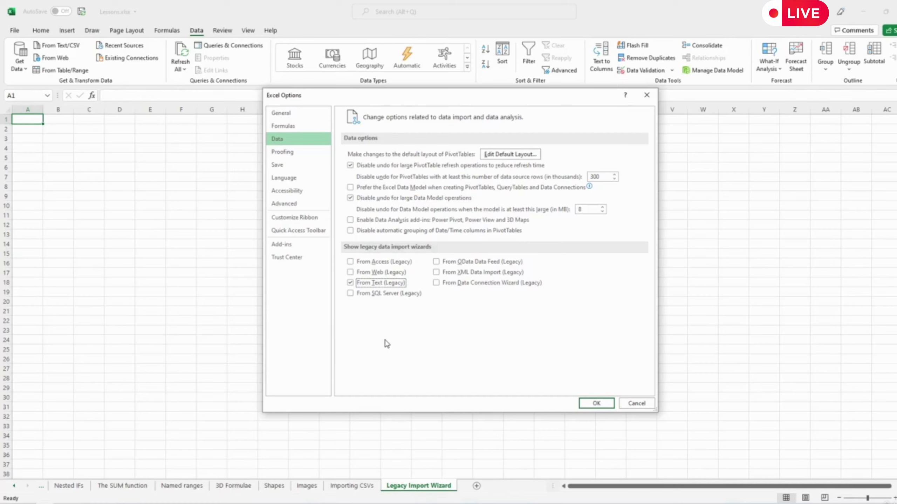
{"action": "left_click", "coordinate": [596, 403]}
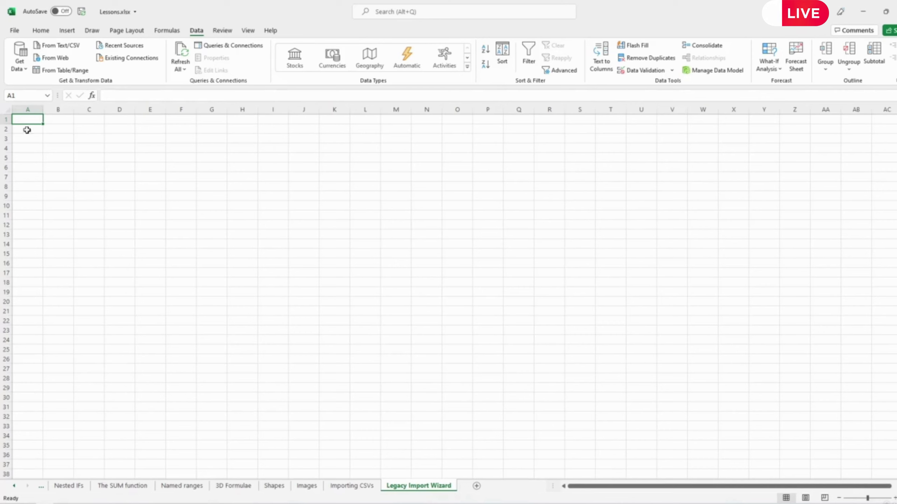
Start a legacy text import of convertcsv.csv from the Excel Lessons folder
{"action": "left_click", "coordinate": [25, 71]}
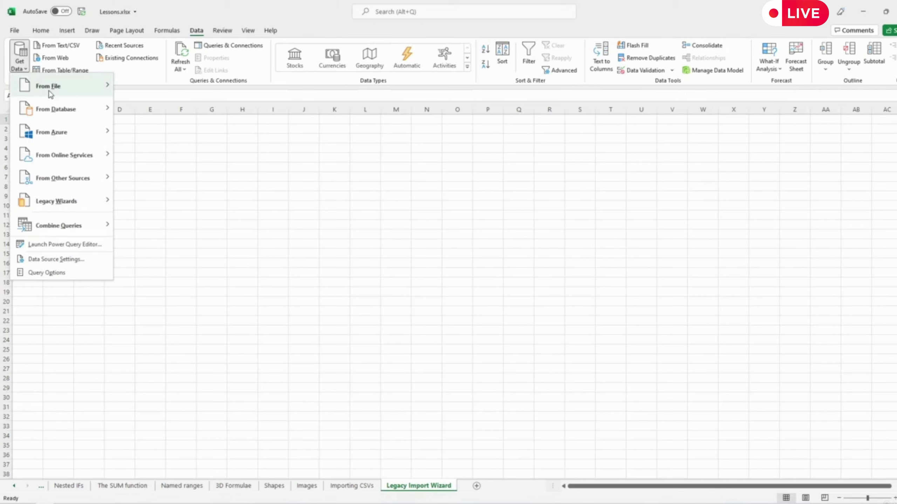
{"action": "mouse_move", "coordinate": [51, 94]}
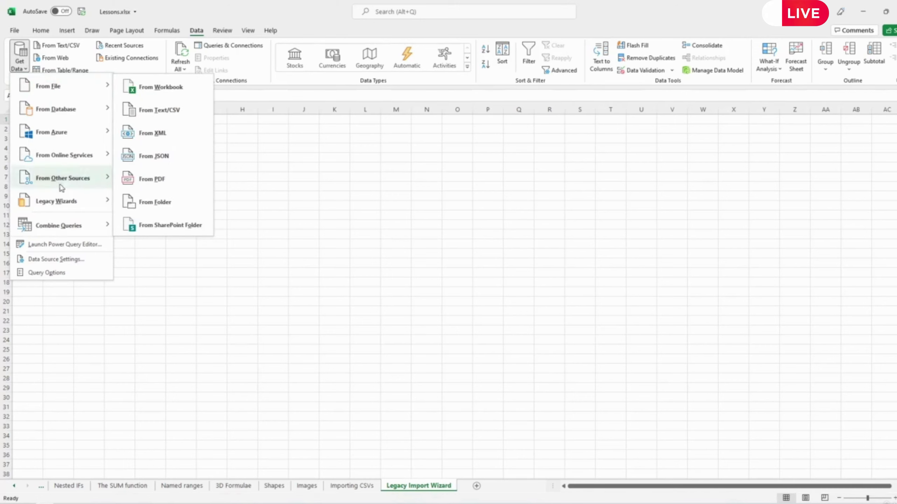
{"action": "mouse_move", "coordinate": [61, 203]}
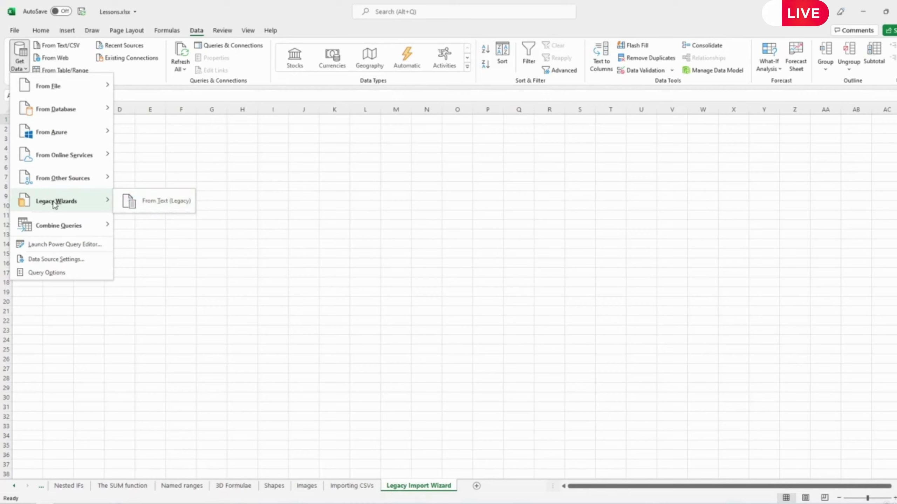
{"action": "left_click", "coordinate": [151, 204]}
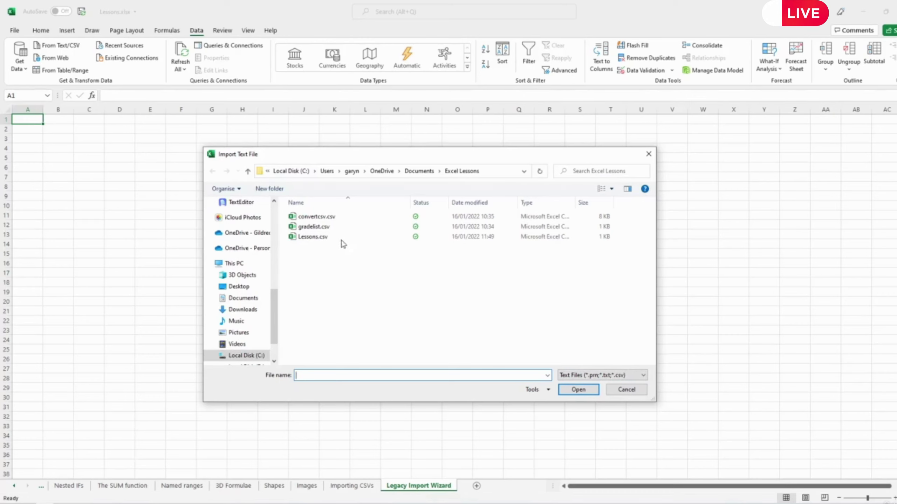
{"action": "left_click", "coordinate": [320, 217]}
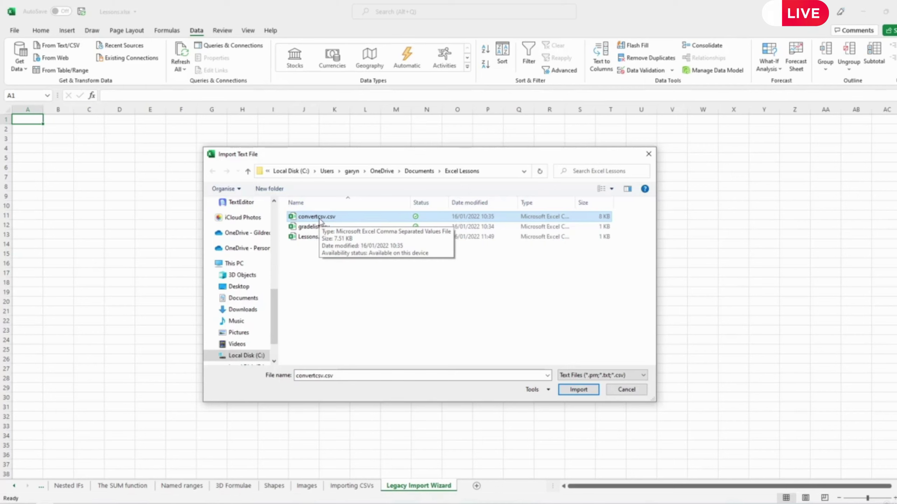
{"action": "double_click", "coordinate": [320, 219]}
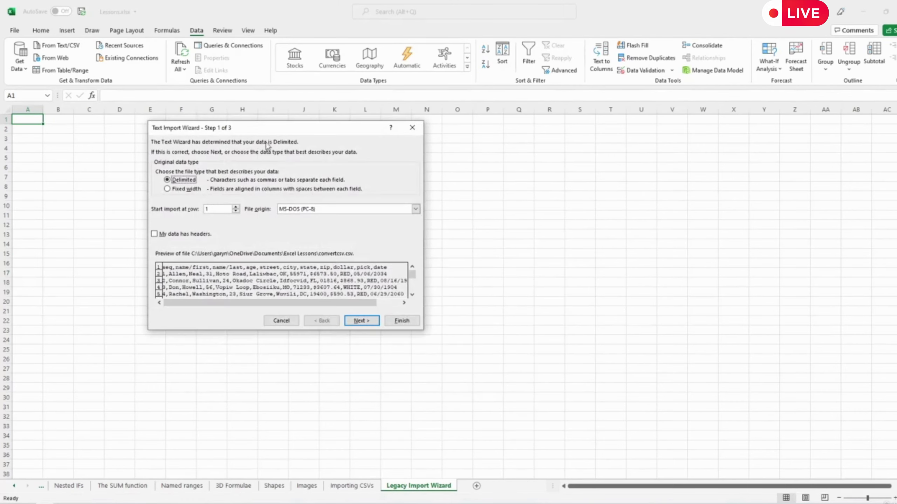
Set the import's file type to Delimited with headers, keeping the MS-DOS (PC-8) file origin, and continue to the delimiter settings
{"action": "left_click_drag", "start_coordinate": [263, 128], "coordinate": [404, 186]}
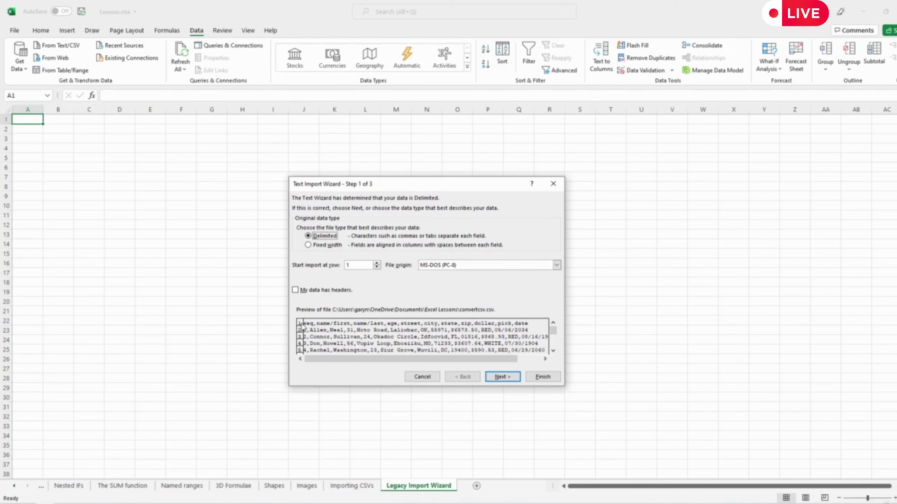
{"action": "left_click", "coordinate": [463, 269]}
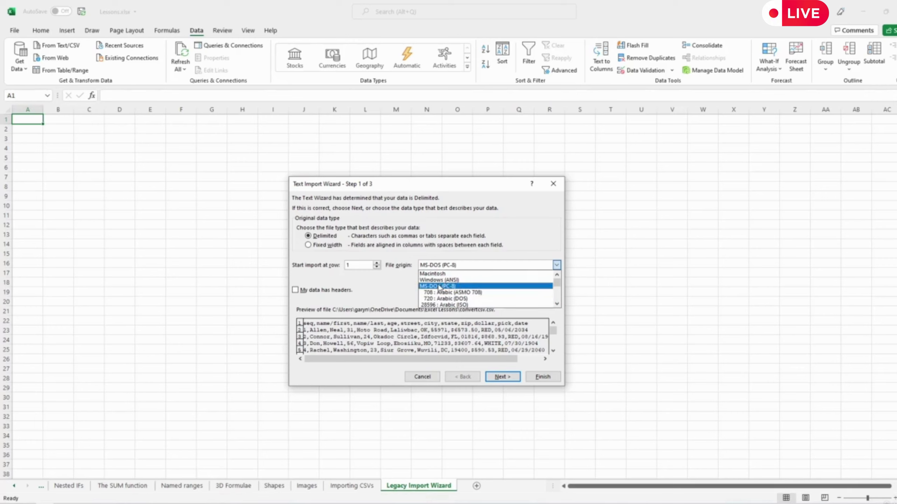
{"action": "left_click", "coordinate": [471, 247]}
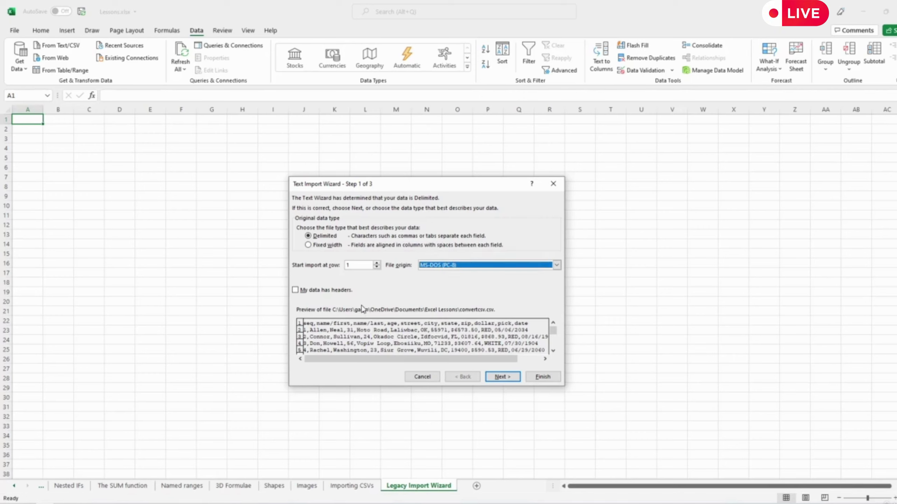
{"action": "left_click", "coordinate": [296, 290]}
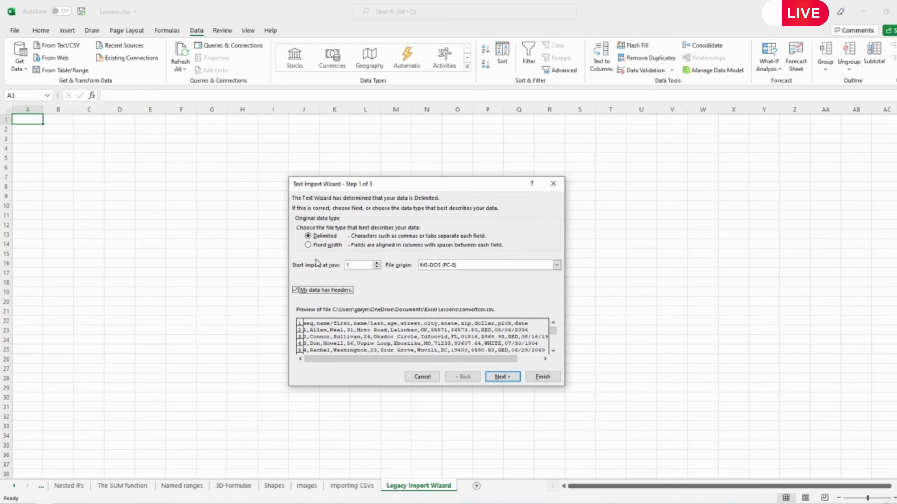
{"action": "left_click", "coordinate": [309, 246]}
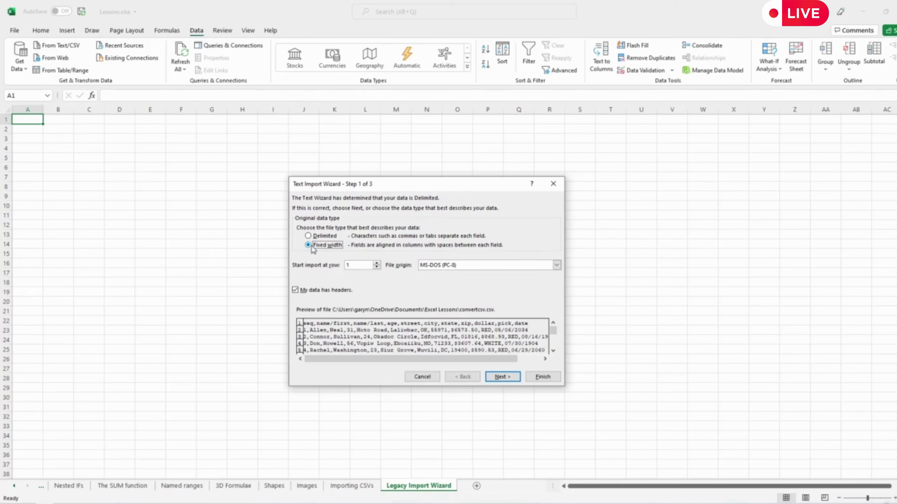
{"action": "left_click", "coordinate": [308, 237]}
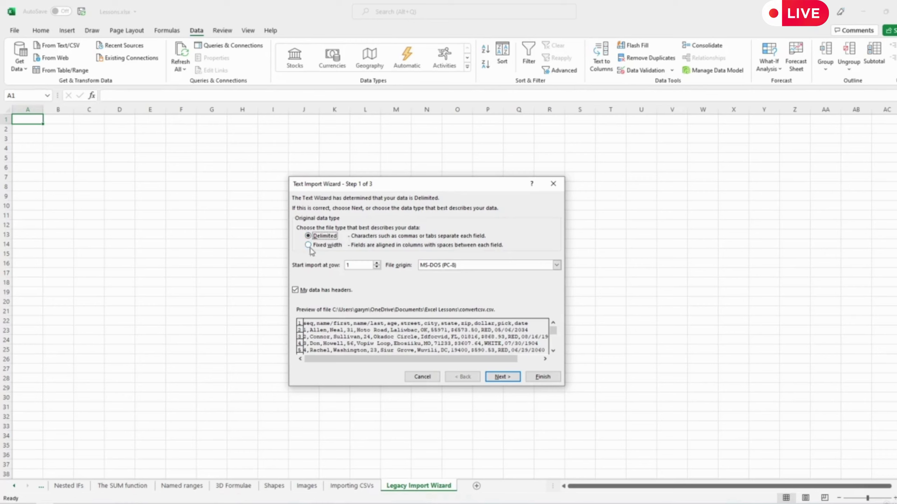
{"action": "left_click", "coordinate": [308, 246]}
{"action": "left_click", "coordinate": [312, 238]}
{"action": "left_click", "coordinate": [502, 377]}
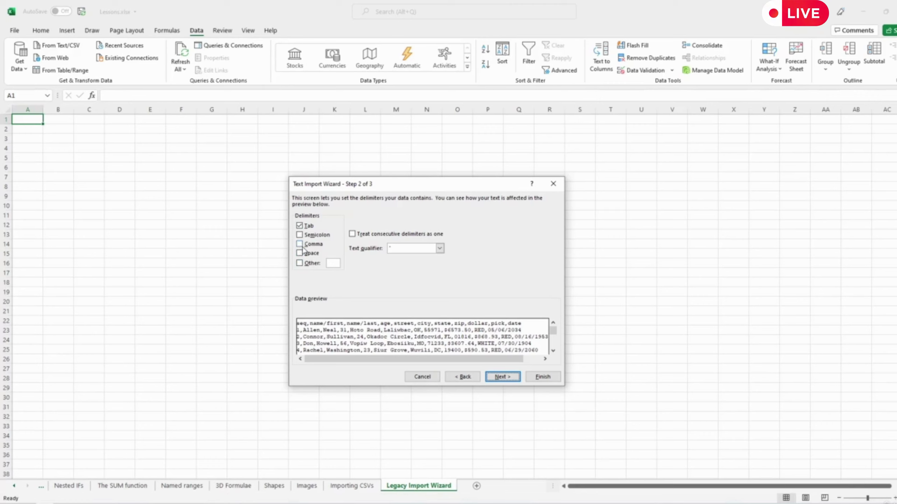
Add Comma to the Tab delimiter, check the column split in the data preview, and continue to the column formats
{"action": "left_click", "coordinate": [300, 245]}
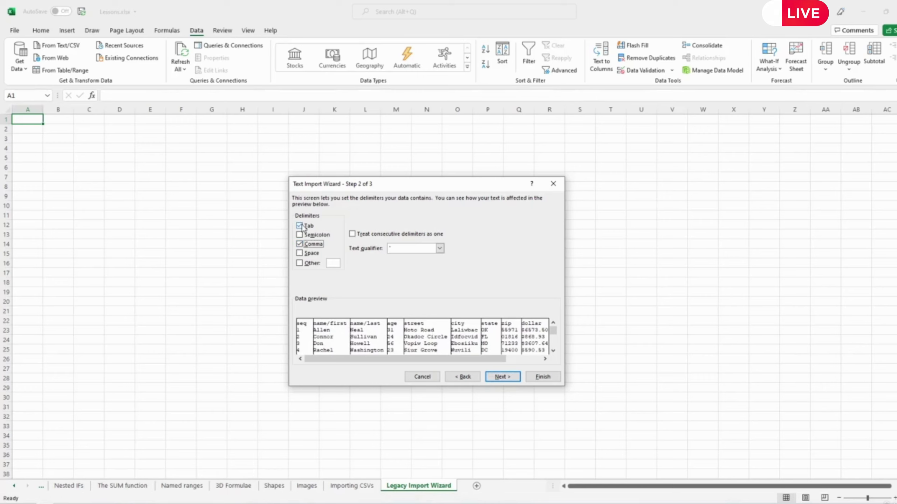
{"action": "left_click", "coordinate": [301, 226]}
{"action": "left_click", "coordinate": [300, 226]}
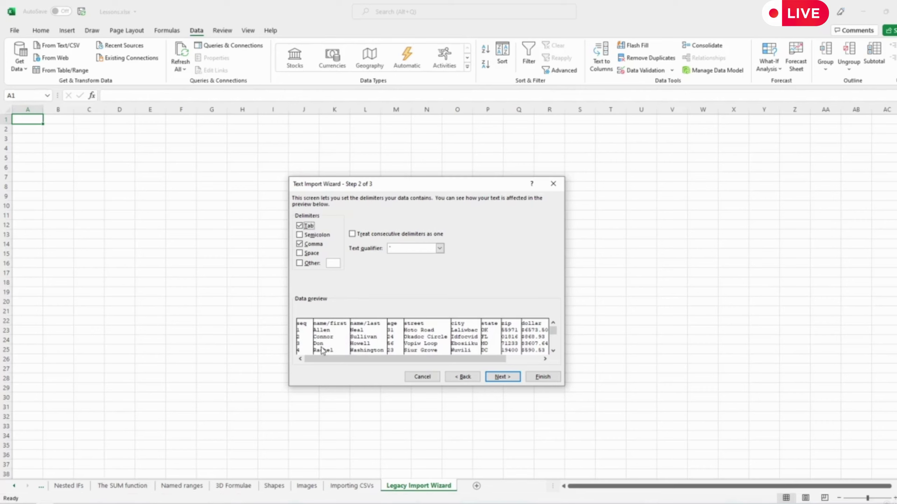
{"action": "left_click_drag", "start_coordinate": [325, 361], "coordinate": [359, 362]}
{"action": "left_click", "coordinate": [553, 350]}
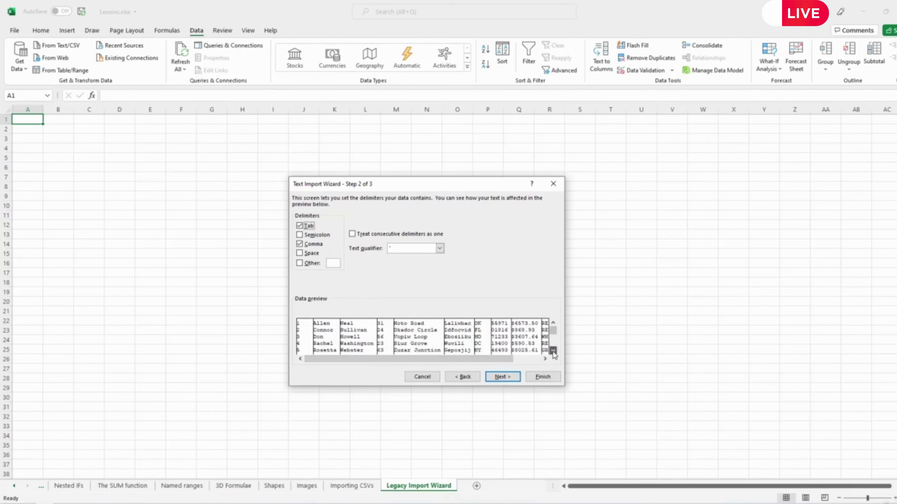
{"action": "left_click", "coordinate": [553, 350]}
{"action": "left_click", "coordinate": [553, 350]}
{"action": "left_click_drag", "start_coordinate": [553, 331], "coordinate": [553, 325]}
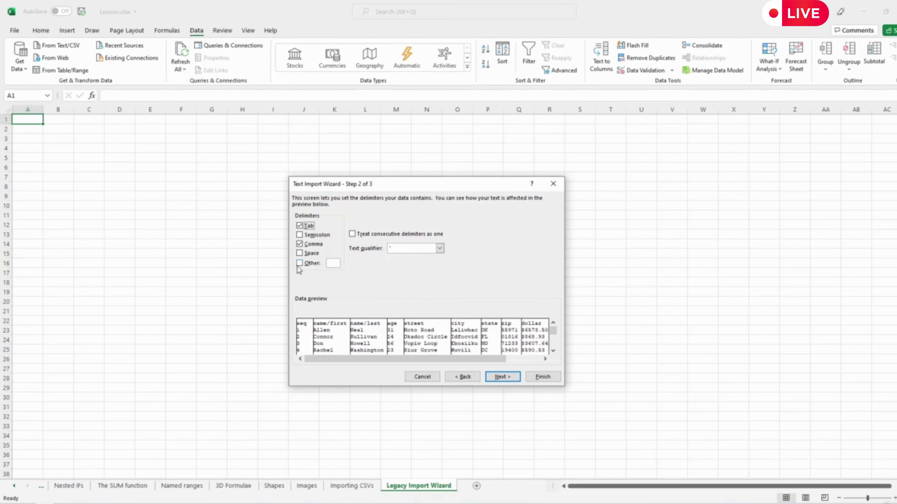
{"action": "left_click", "coordinate": [499, 380]}
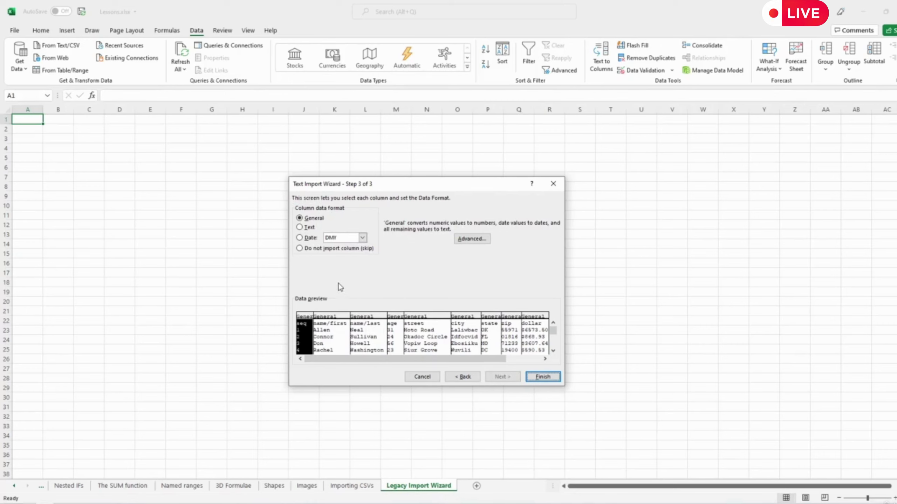
Look over the name/first and name/last columns, keep their General data format, and finish the text import wizard
{"action": "left_click", "coordinate": [329, 319]}
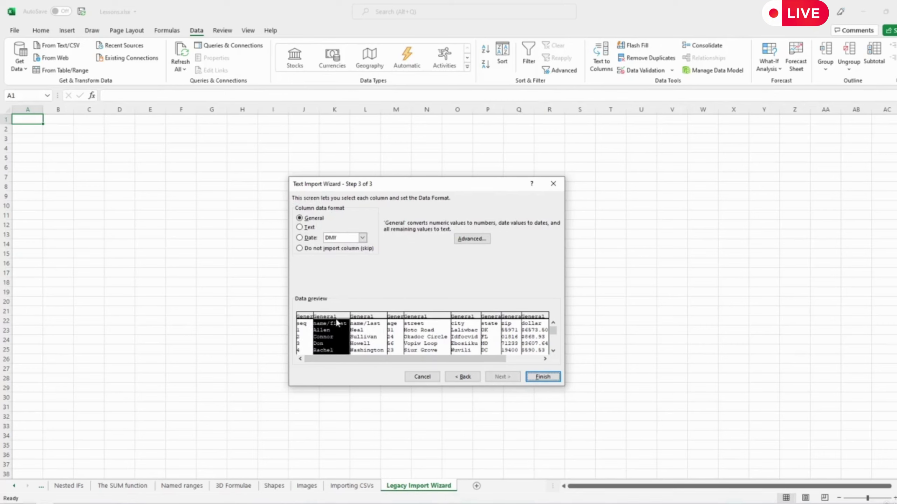
{"action": "left_click", "coordinate": [370, 321]}
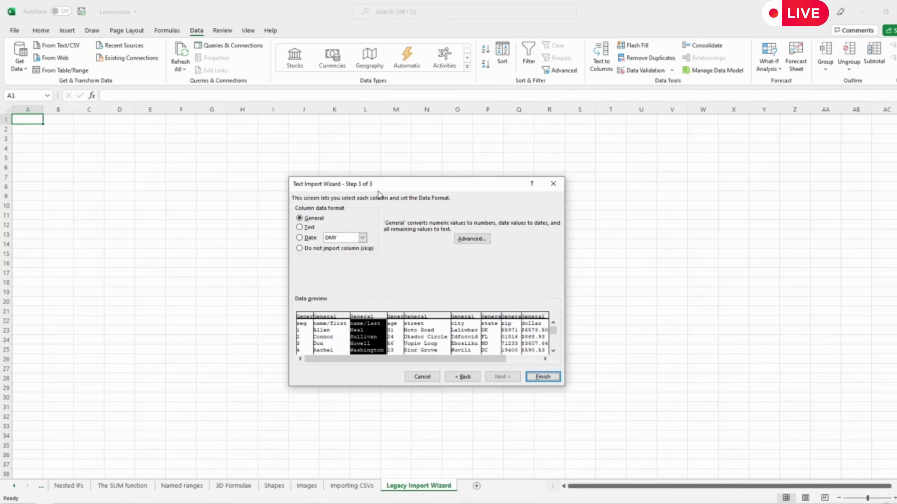
{"action": "left_click", "coordinate": [548, 378]}
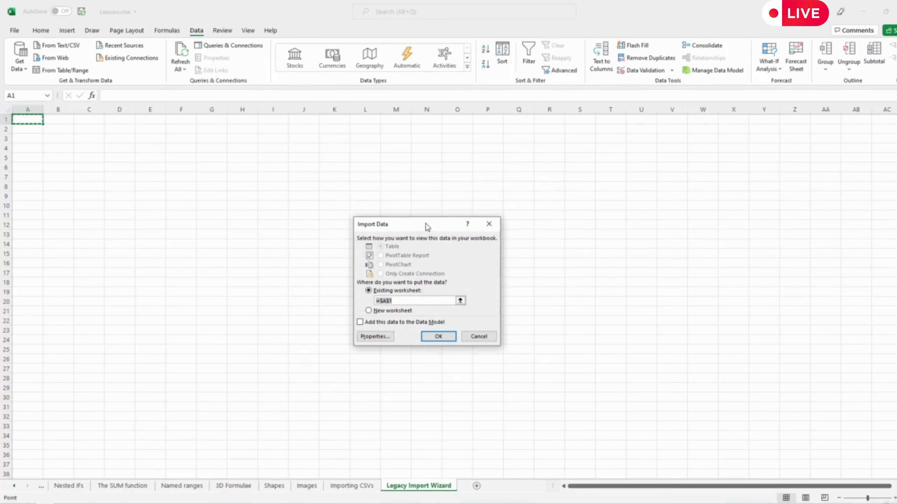
Place the imported data in the existing Legacy Import Wizard sheet starting at cell A1
{"action": "left_click_drag", "start_coordinate": [428, 226], "coordinate": [365, 168]}
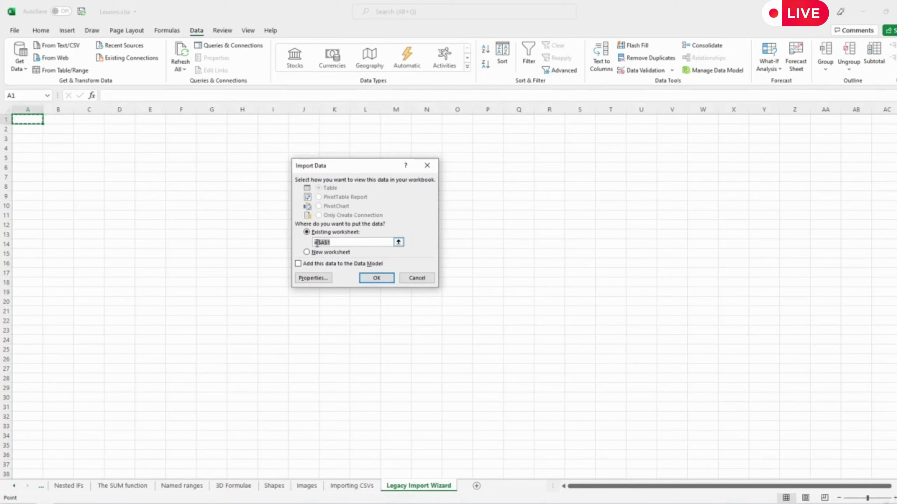
{"action": "left_click", "coordinate": [399, 244]}
{"action": "left_click", "coordinate": [120, 150]}
{"action": "left_click", "coordinate": [150, 211]}
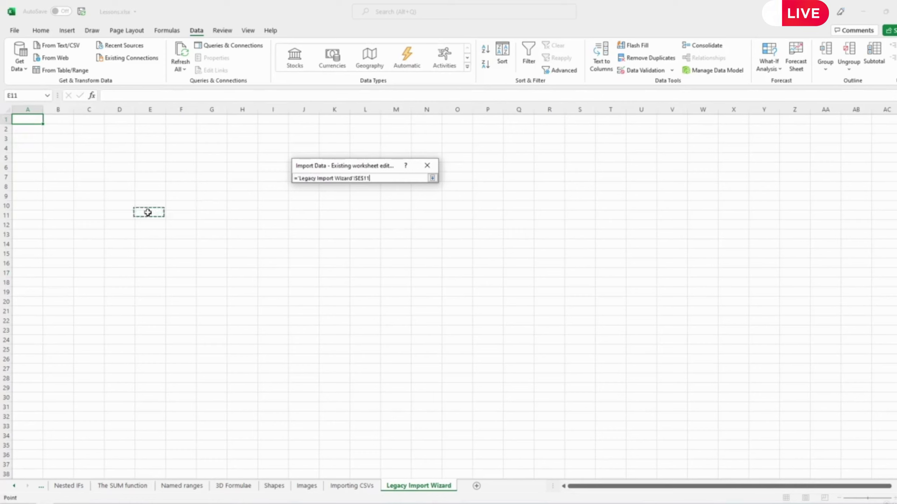
{"action": "left_click", "coordinate": [264, 244]}
{"action": "left_click", "coordinate": [27, 119]}
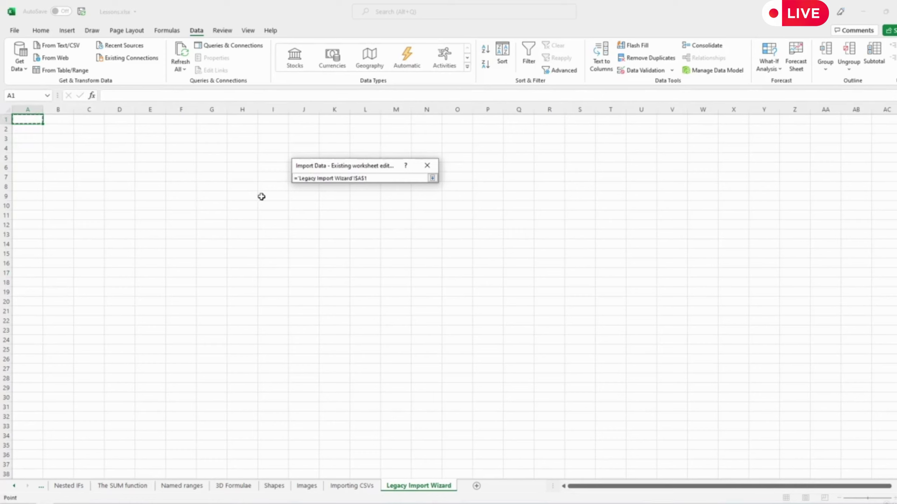
{"action": "left_click", "coordinate": [432, 178]}
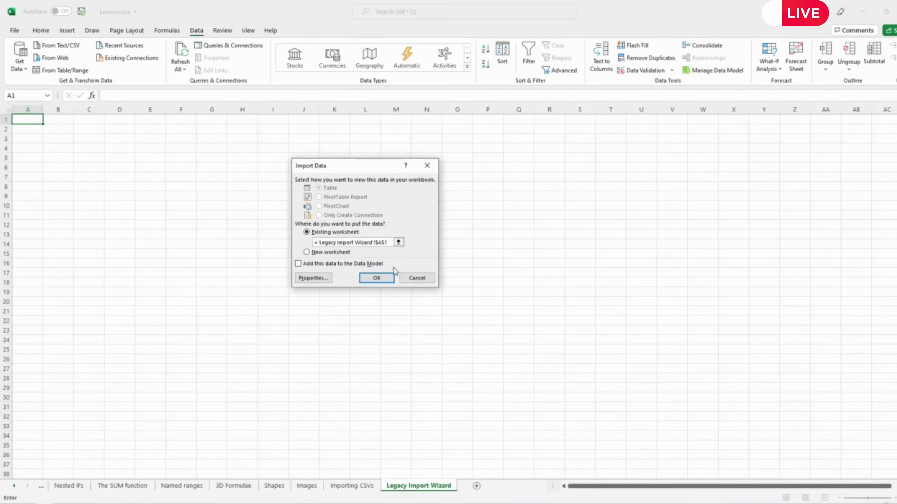
{"action": "left_click", "coordinate": [376, 278]}
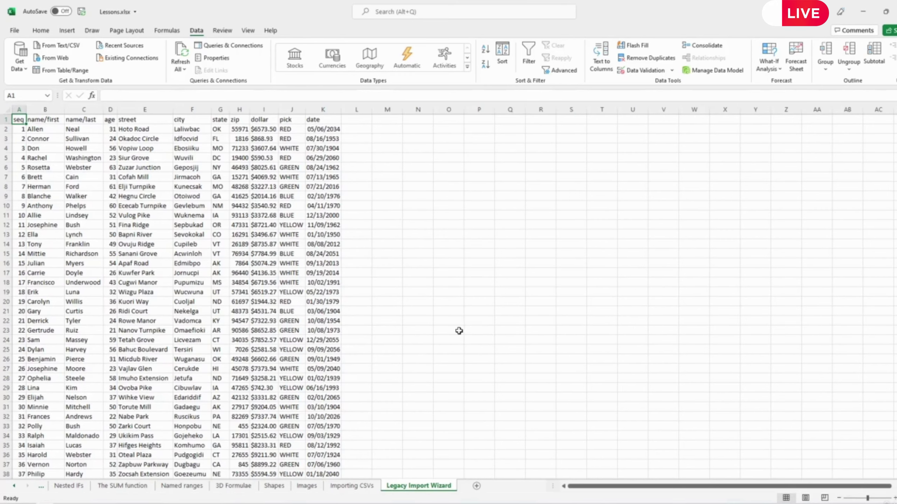
Review the imported rows on the Legacy Import Wizard sheet and the file source options for getting data
{"action": "scroll", "coordinate": [281, 332], "scroll_direction": "down", "scroll_amount": 2}
{"action": "scroll", "coordinate": [281, 333], "scroll_direction": "down", "scroll_amount": 12}
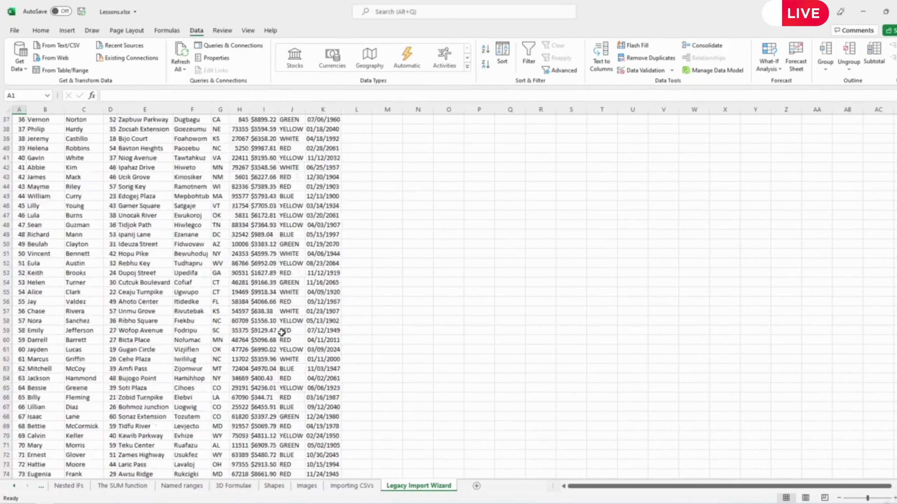
{"action": "scroll", "coordinate": [281, 332], "scroll_direction": "up", "scroll_amount": 13}
{"action": "scroll", "coordinate": [281, 332], "scroll_direction": "up", "scroll_amount": 1}
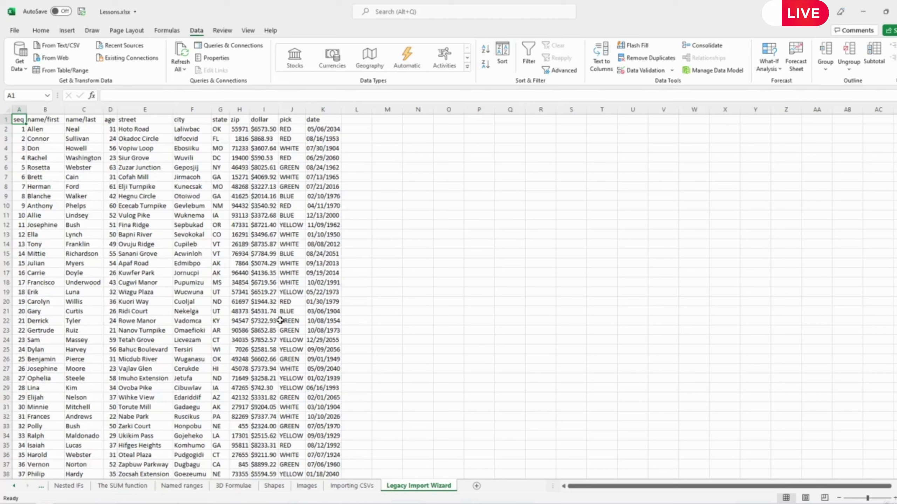
{"action": "left_click", "coordinate": [24, 69]}
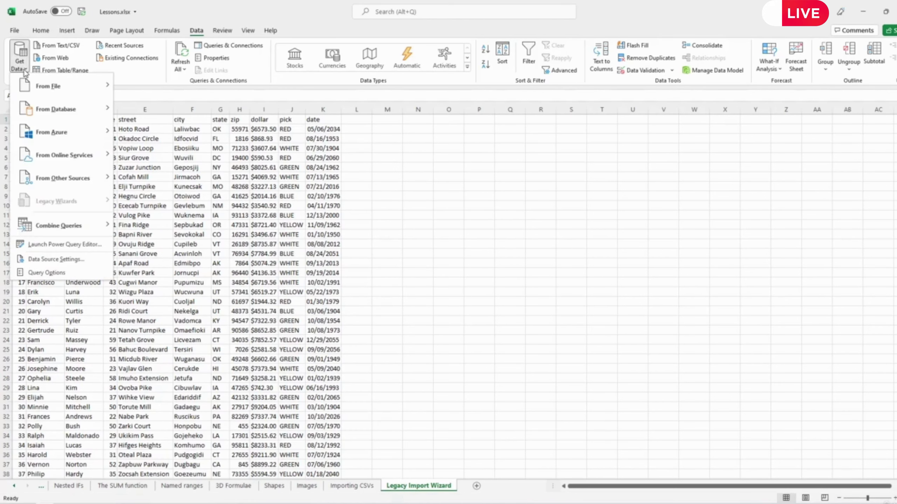
{"action": "mouse_move", "coordinate": [54, 95]}
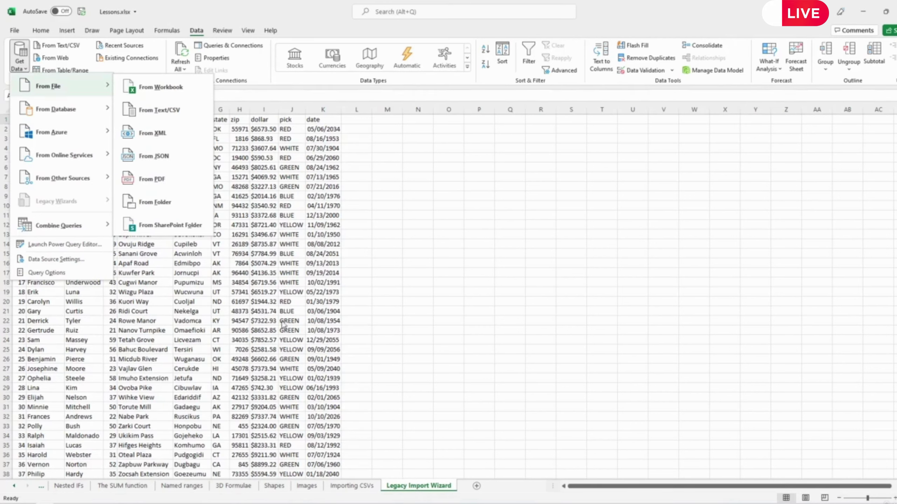
Turn off the From Text (Legacy) data import wizard in the program's data options and apply the change
{"action": "left_click", "coordinate": [17, 65]}
{"action": "left_click", "coordinate": [15, 67]}
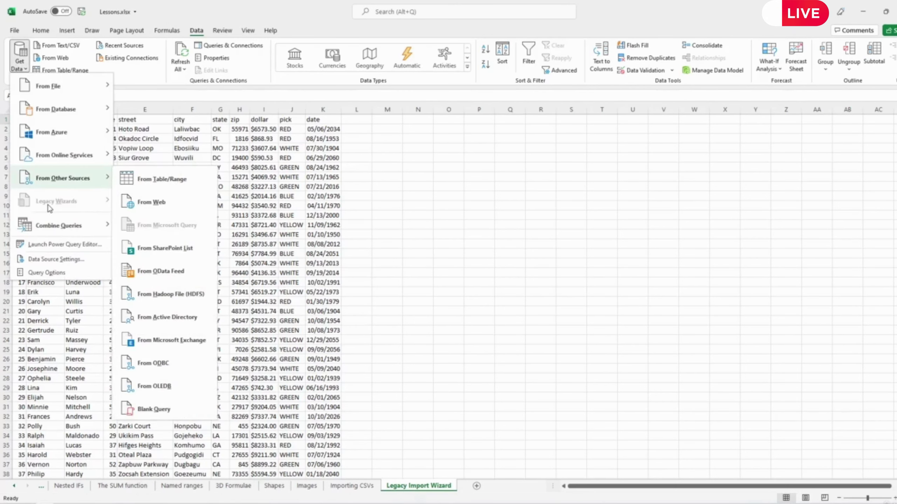
{"action": "left_click", "coordinate": [14, 29]}
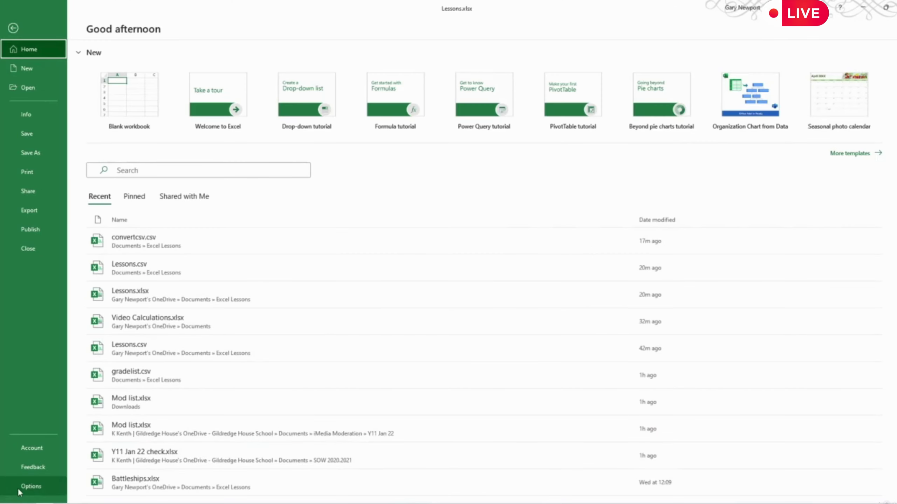
{"action": "left_click", "coordinate": [28, 487]}
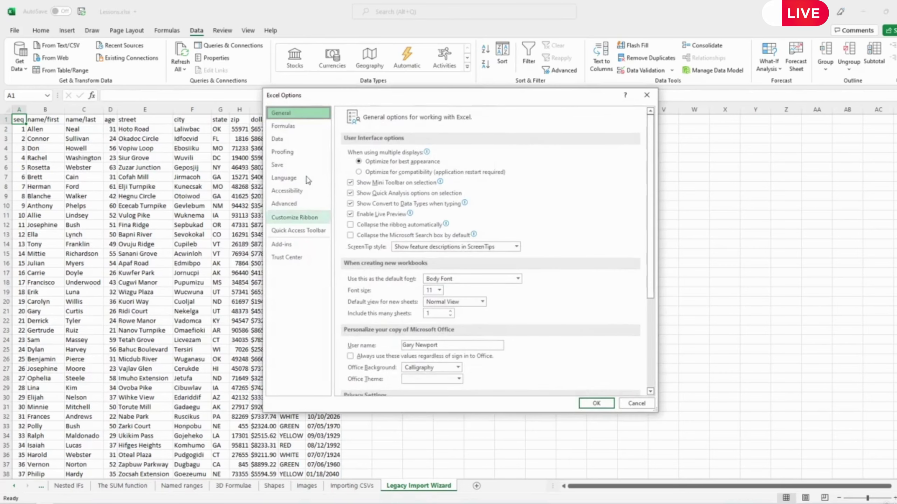
{"action": "left_click", "coordinate": [288, 143]}
{"action": "left_click", "coordinate": [355, 283]}
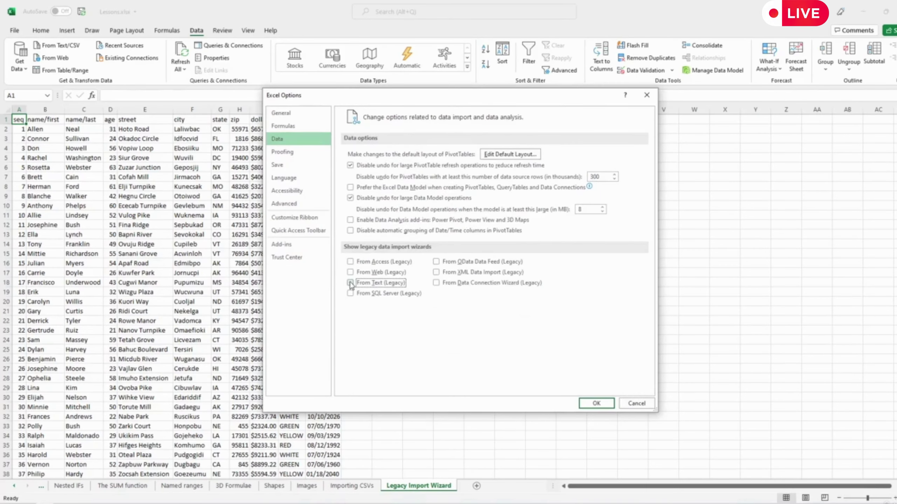
{"action": "left_click", "coordinate": [596, 403]}
Check the list of data sources for getting data to see whether Legacy Wizards is still offered
{"action": "left_click", "coordinate": [409, 324]}
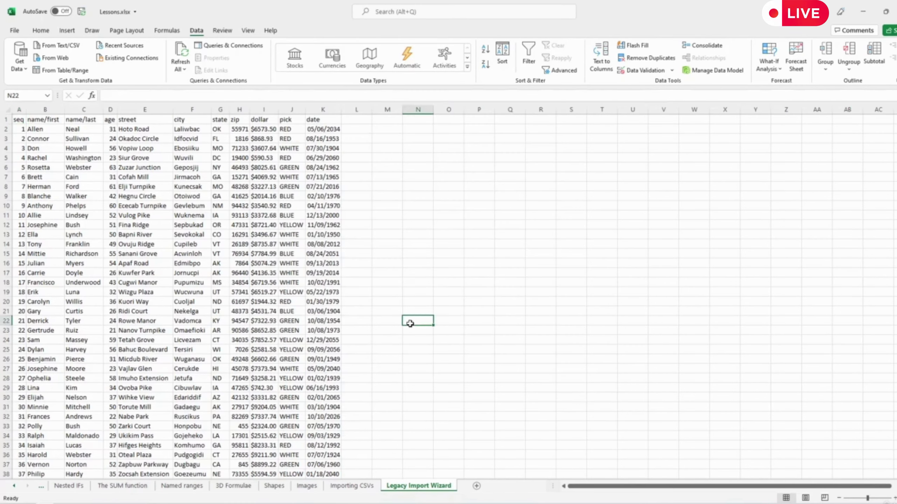
{"action": "left_click", "coordinate": [18, 65]}
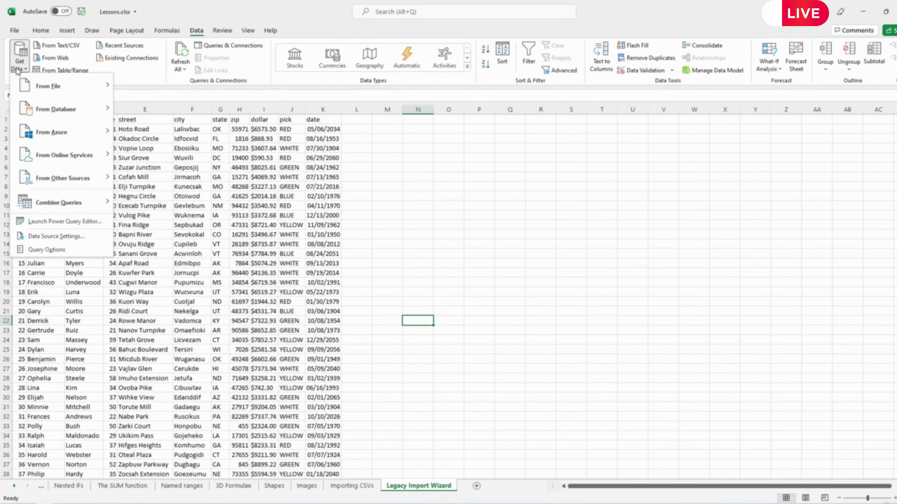
{"action": "left_click", "coordinate": [424, 229]}
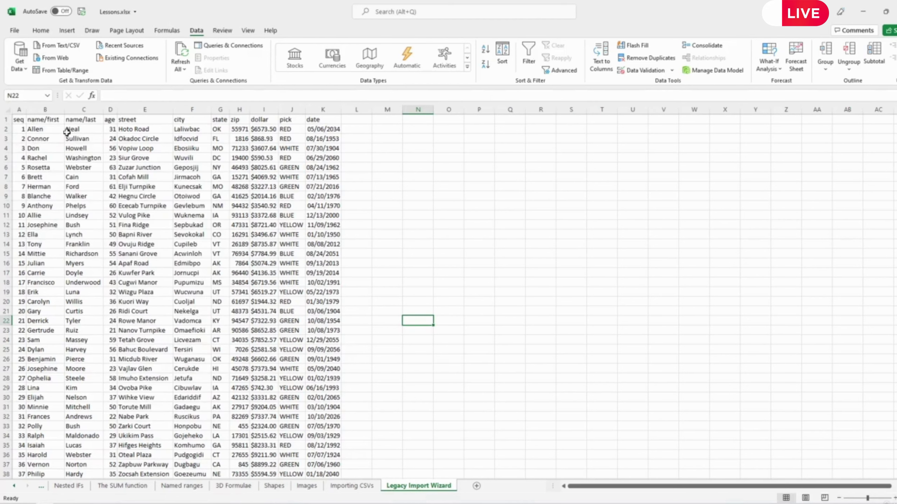
{"action": "left_click", "coordinate": [18, 120]}
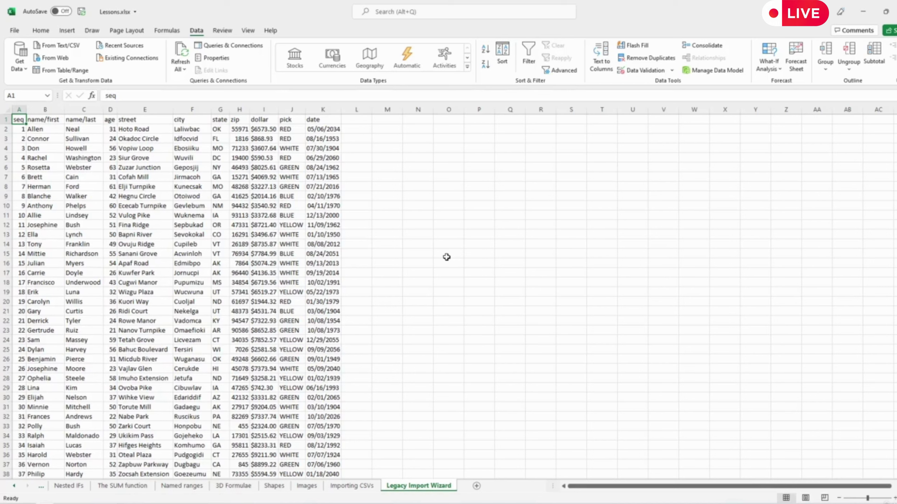
{"action": "left_click", "coordinate": [426, 264]}
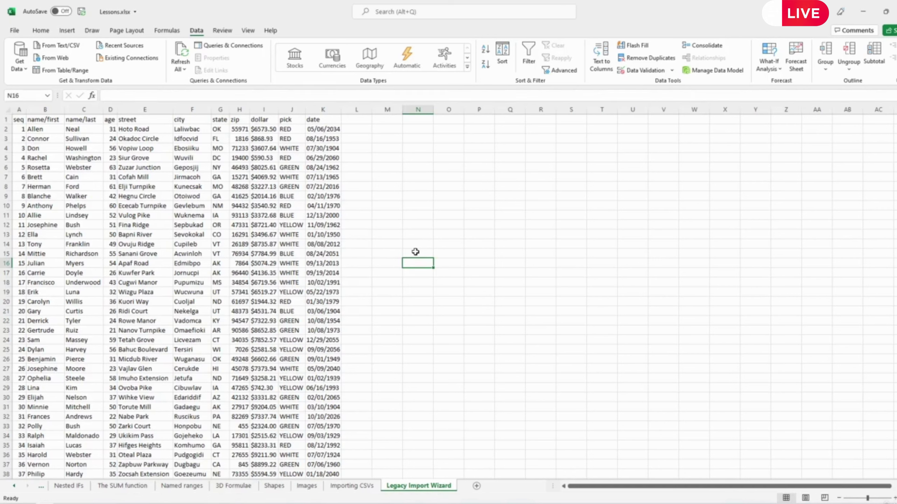
{"action": "left_click", "coordinate": [449, 255]}
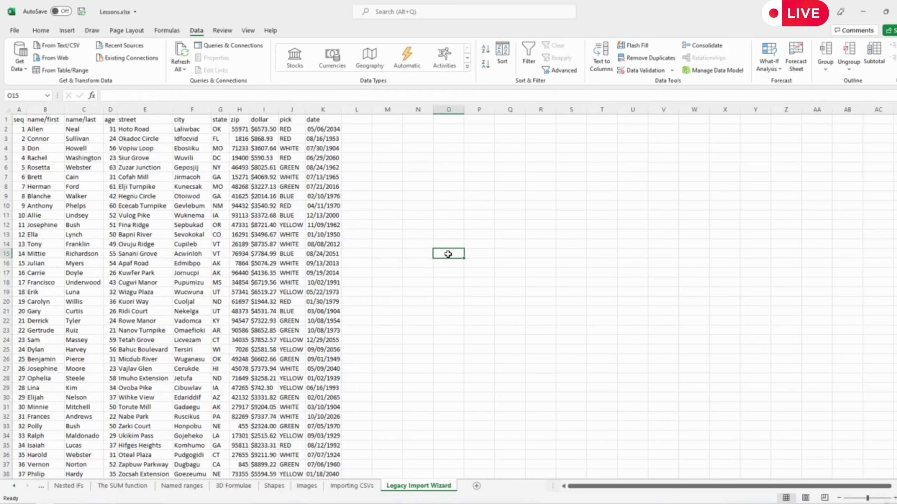